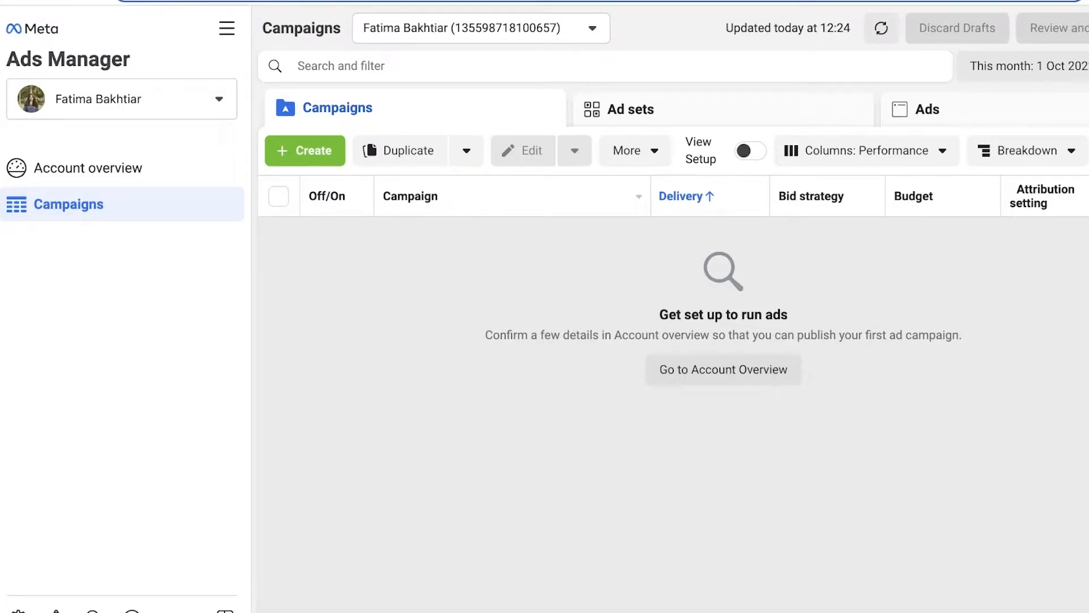
{"action": "key", "text": "BackSpace"}
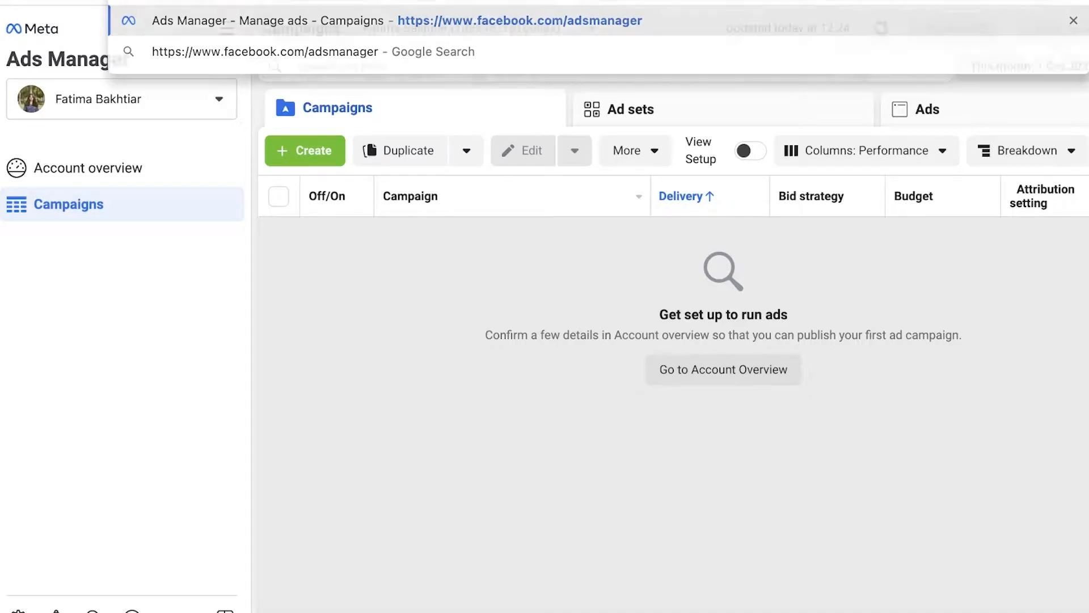
{"action": "key", "text": "Return"}
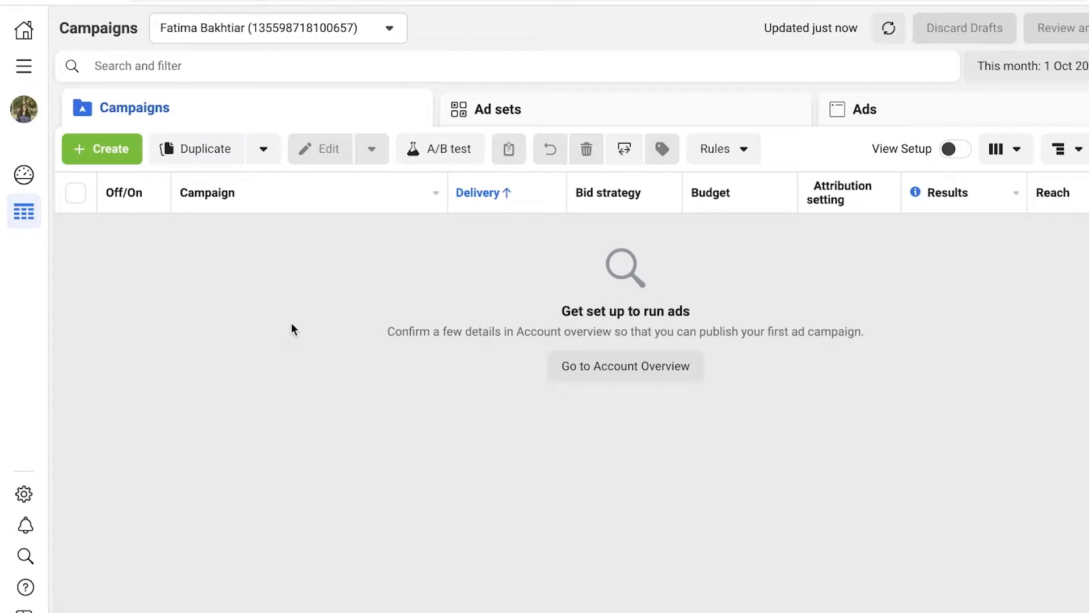
{"action": "left_click", "coordinate": [528, 113]}
{"action": "left_click", "coordinate": [315, 116]}
{"action": "mouse_move", "coordinate": [165, 116]}
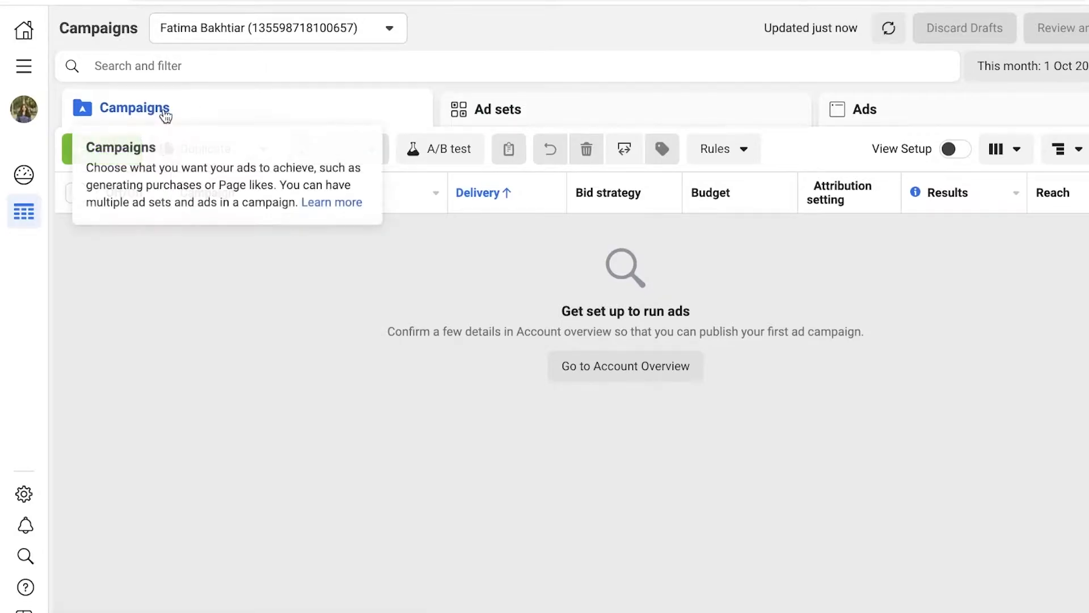
{"action": "left_click", "coordinate": [520, 110]}
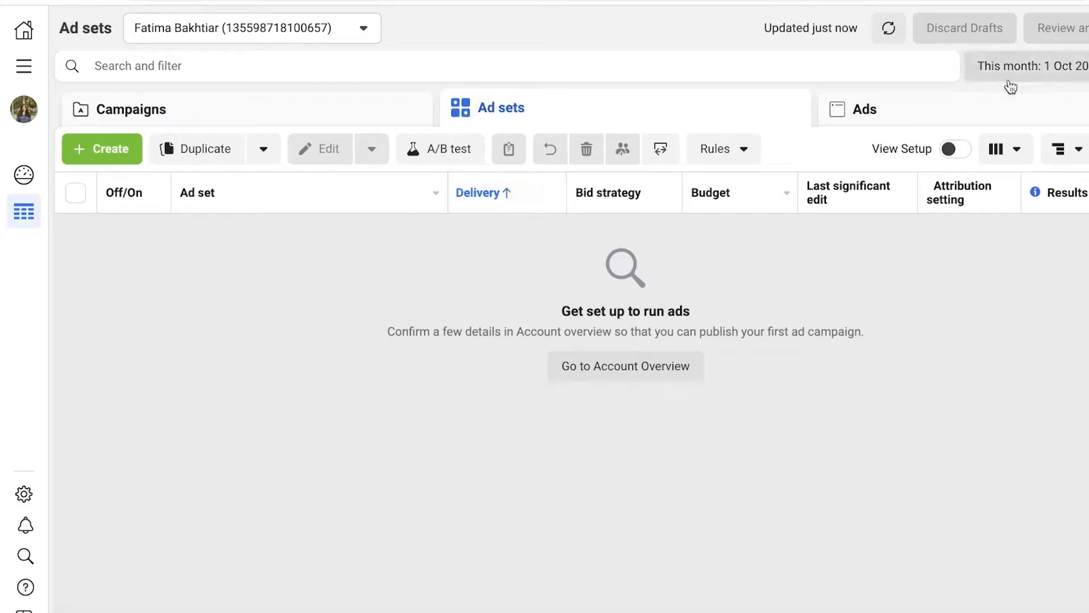
{"action": "left_click", "coordinate": [947, 111]}
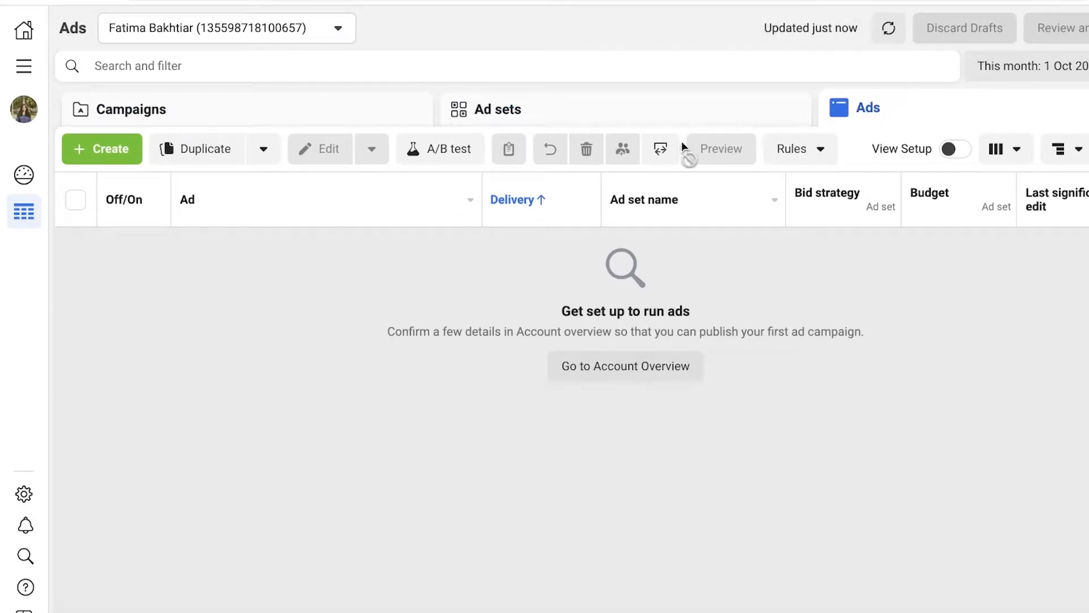
Create a new campaign with Leads as the campaign objective
{"action": "left_click", "coordinate": [113, 160]}
{"action": "scroll", "coordinate": [775, 251], "scroll_direction": "down", "scroll_amount": 5}
{"action": "scroll", "coordinate": [695, 244], "scroll_direction": "up", "scroll_amount": 3}
{"action": "scroll", "coordinate": [696, 244], "scroll_direction": "down", "scroll_amount": 3}
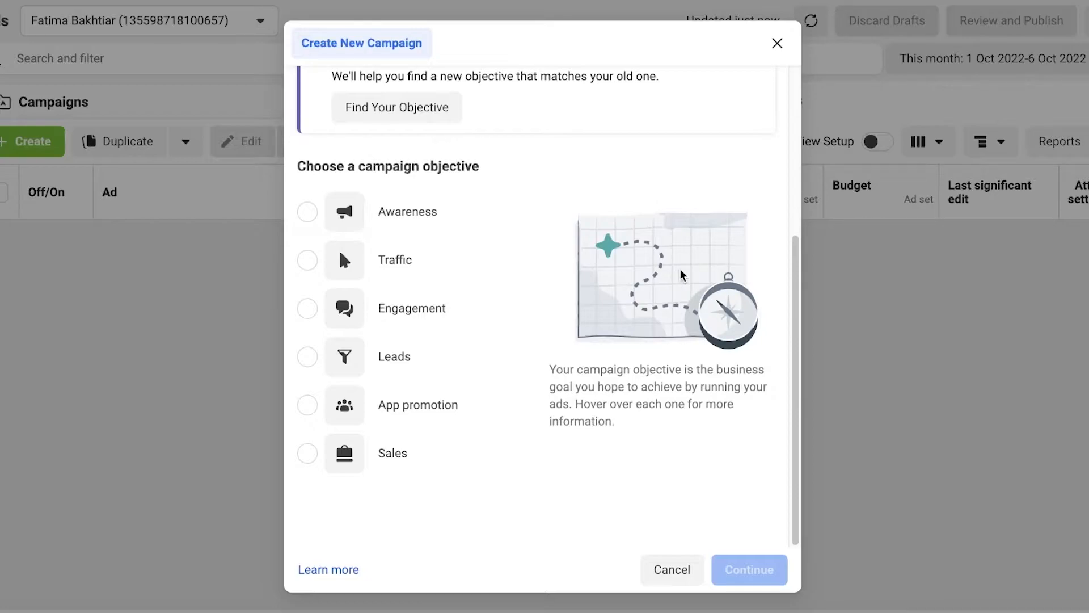
{"action": "left_click", "coordinate": [411, 353]}
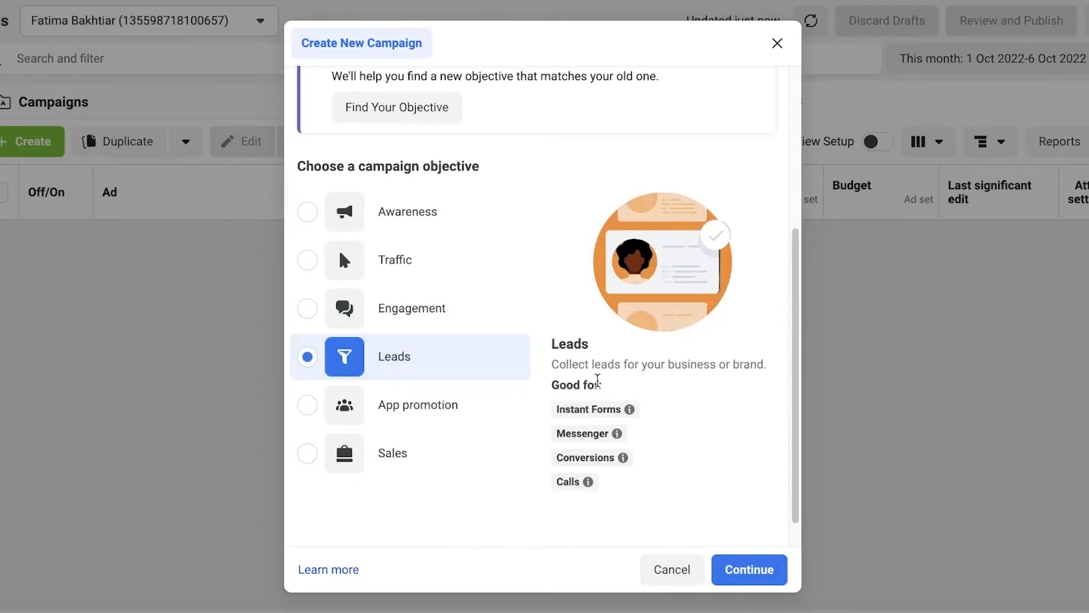
{"action": "scroll", "coordinate": [625, 350], "scroll_direction": "down", "scroll_amount": 1}
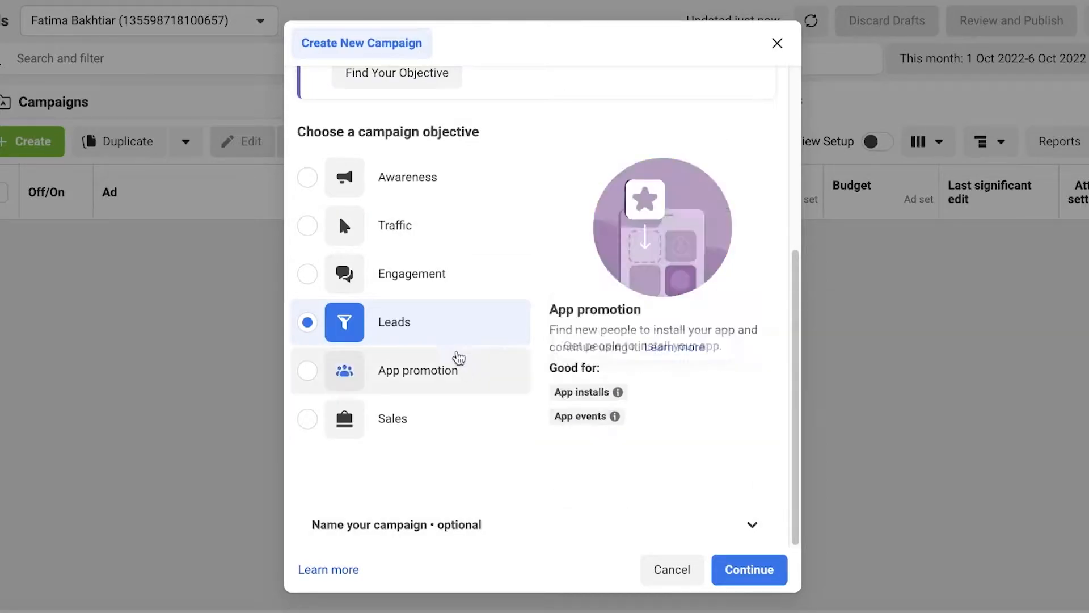
{"action": "left_click", "coordinate": [774, 574]}
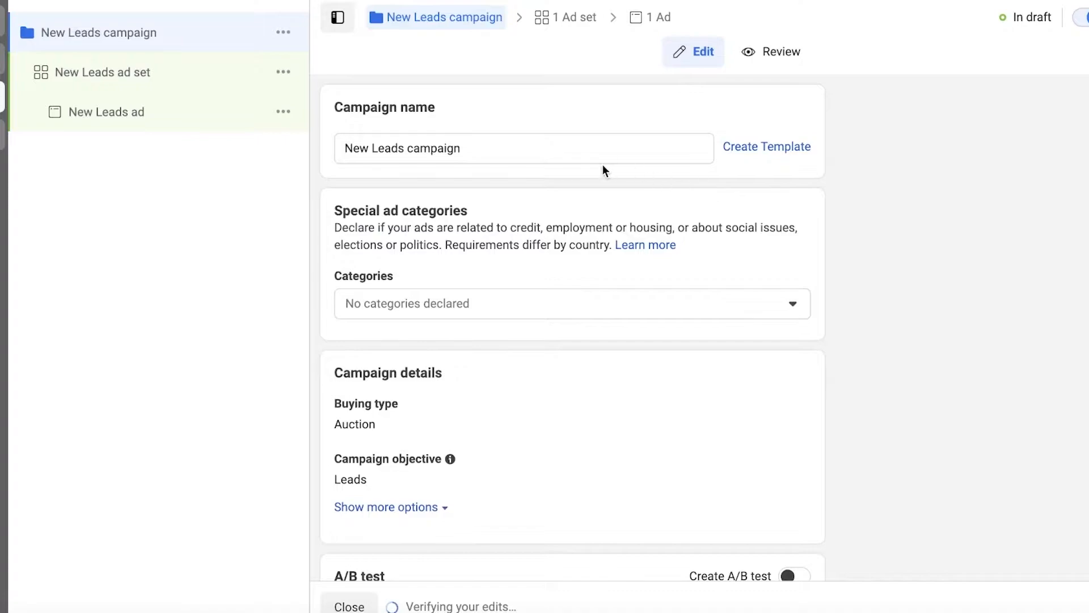
Rename the campaign as "Leads Sample"
{"action": "left_click", "coordinate": [443, 146]}
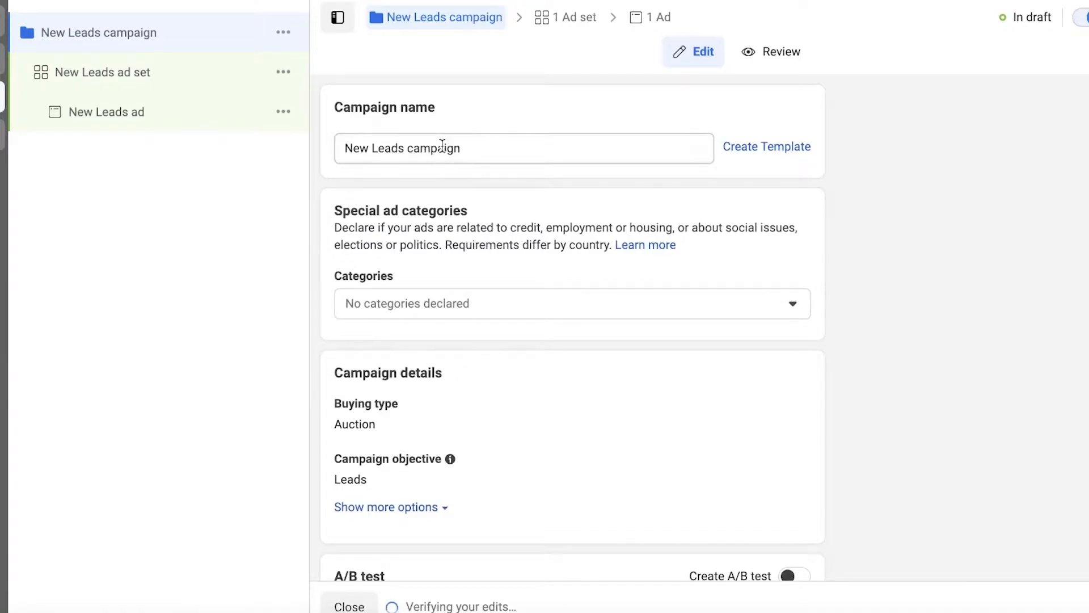
{"action": "scroll", "coordinate": [794, 250], "scroll_direction": "down", "scroll_amount": 1}
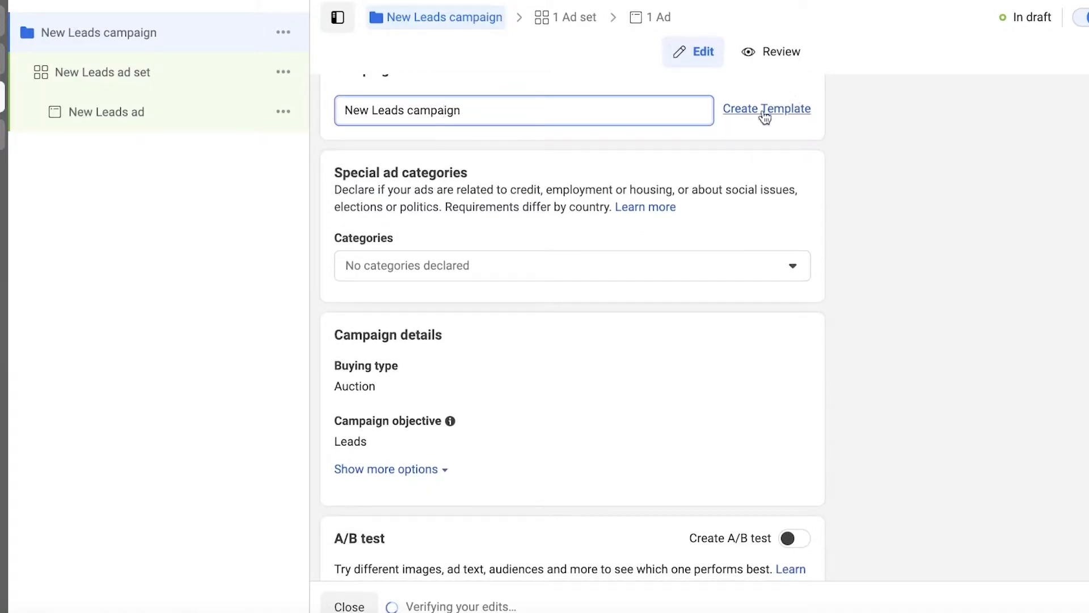
{"action": "left_click", "coordinate": [763, 110]}
{"action": "left_click", "coordinate": [779, 58]}
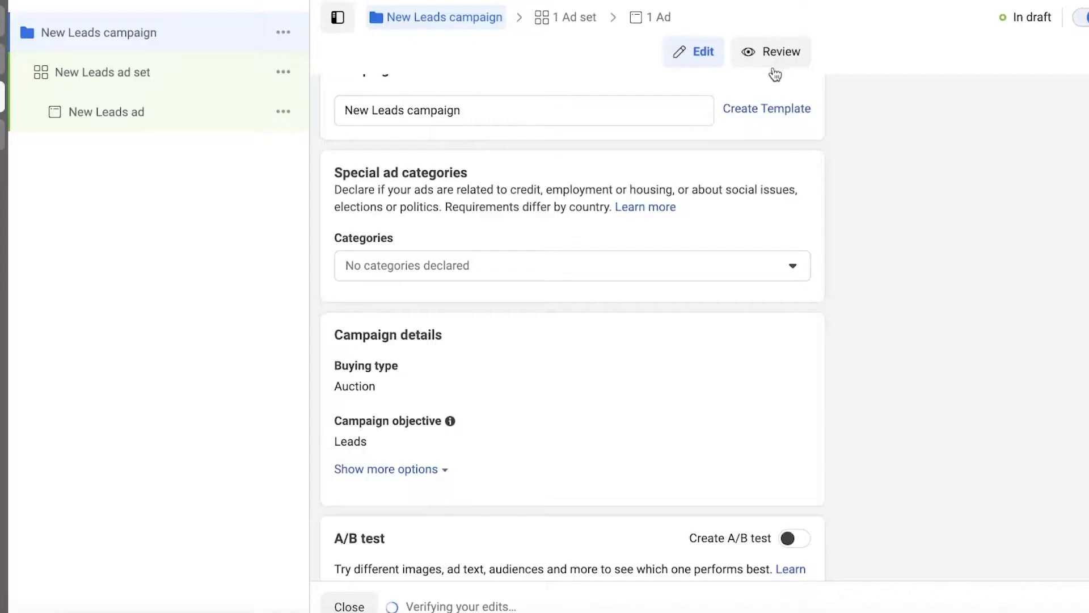
{"action": "scroll", "coordinate": [712, 119], "scroll_direction": "up", "scroll_amount": 1}
{"action": "double_click", "coordinate": [639, 139]}
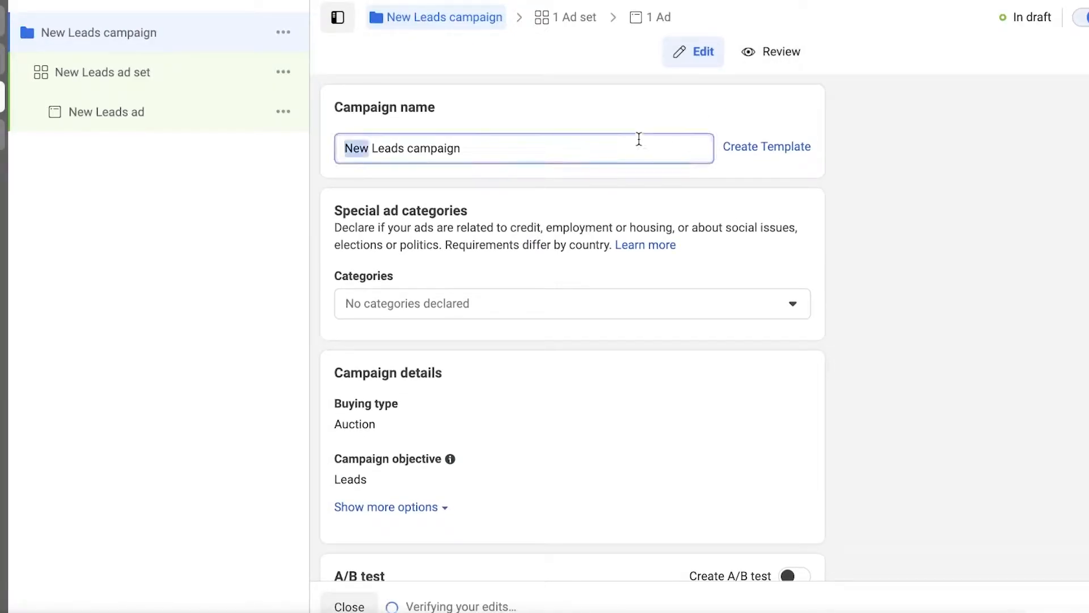
{"action": "triple_click", "coordinate": [639, 139]}
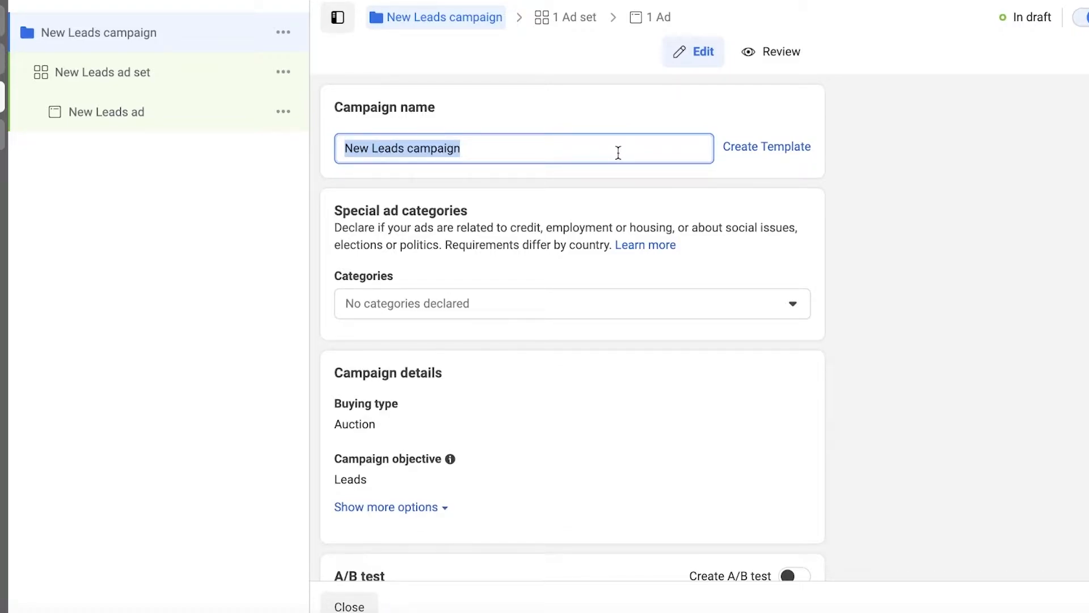
{"action": "type", "text": "Leads Sample"}
{"action": "left_click", "coordinate": [551, 253]}
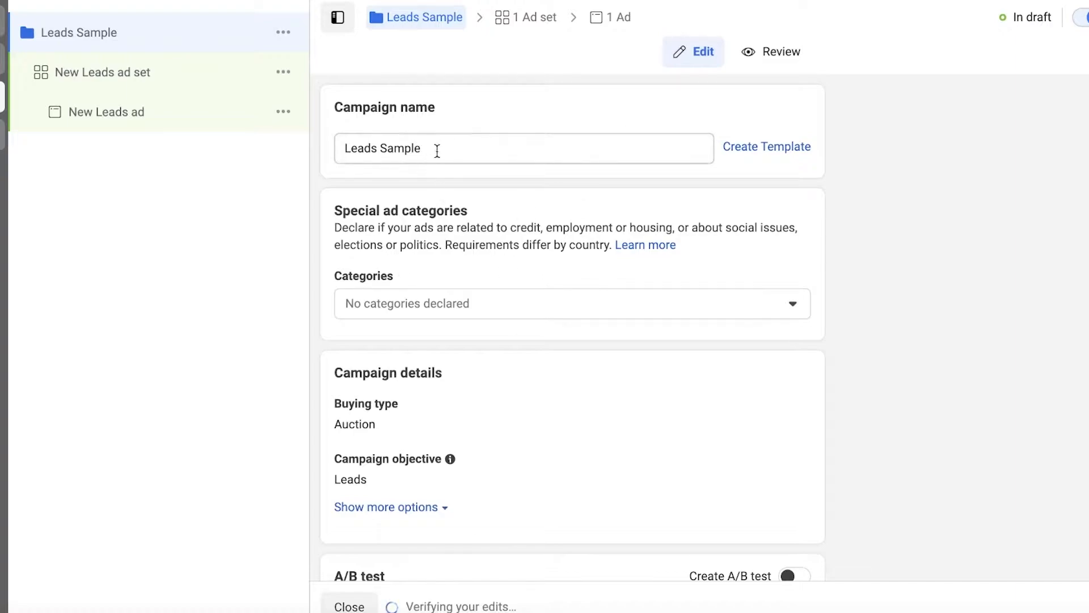
Examine the available special ad categories and the buying type choices in the campaign details without changing them
{"action": "scroll", "coordinate": [440, 168], "scroll_direction": "down", "scroll_amount": 1}
{"action": "left_click", "coordinate": [416, 291]}
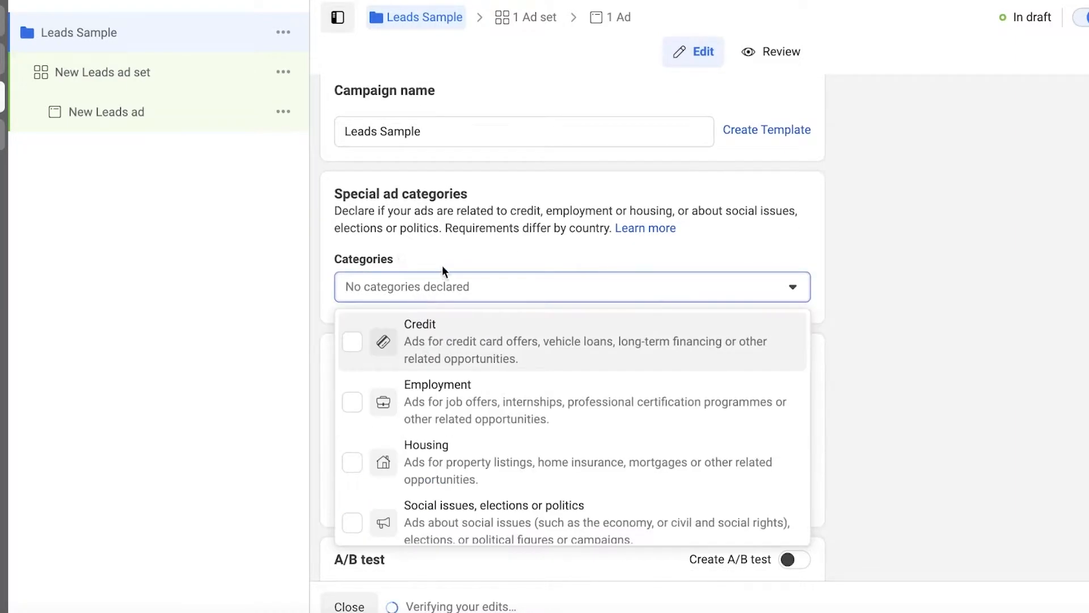
{"action": "scroll", "coordinate": [681, 247], "scroll_direction": "down", "scroll_amount": 2}
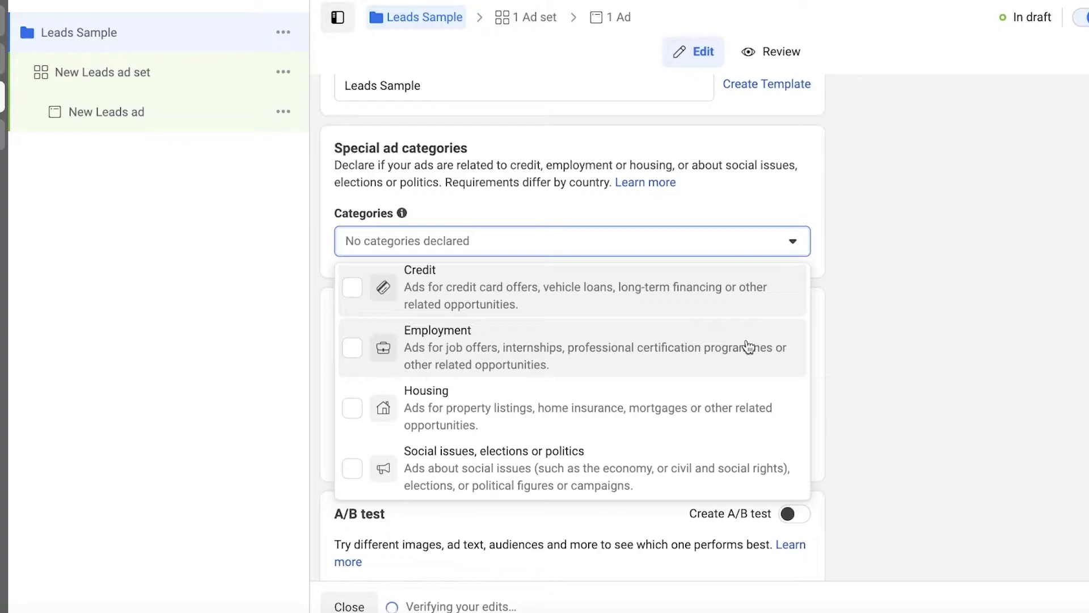
{"action": "left_click", "coordinate": [817, 230]}
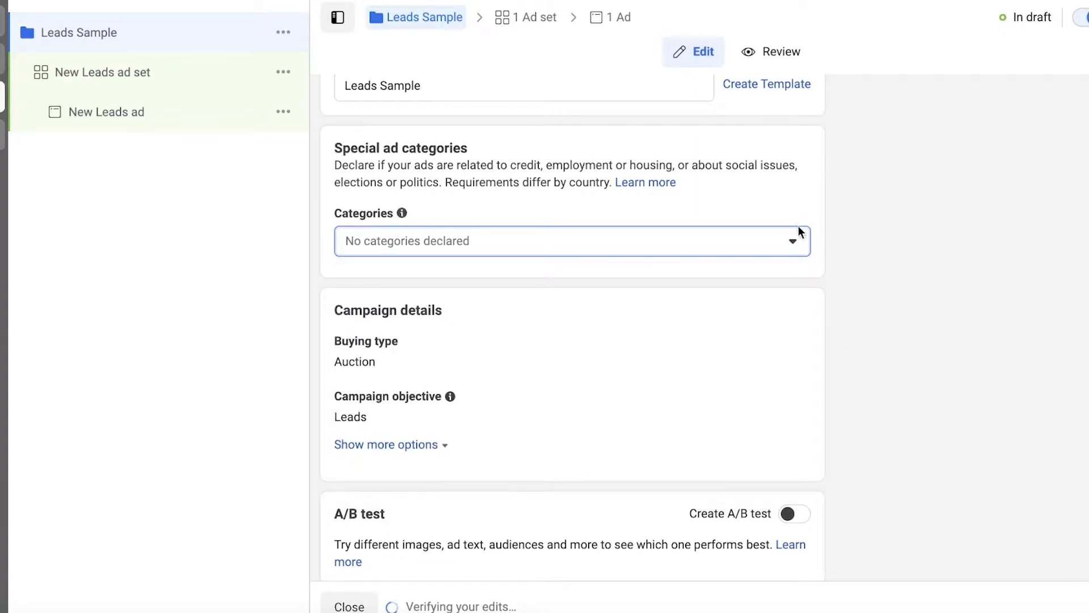
{"action": "scroll", "coordinate": [607, 233], "scroll_direction": "down", "scroll_amount": 3}
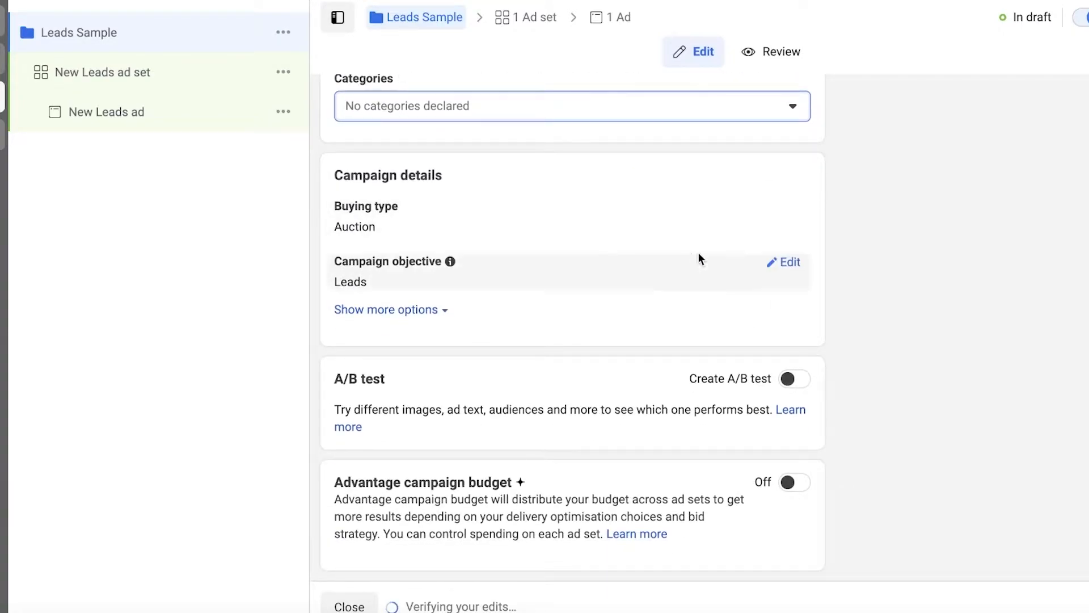
{"action": "left_click", "coordinate": [790, 213]}
{"action": "left_click", "coordinate": [768, 233]}
{"action": "left_click", "coordinate": [834, 260]}
{"action": "scroll", "coordinate": [731, 290], "scroll_direction": "down", "scroll_amount": 1}
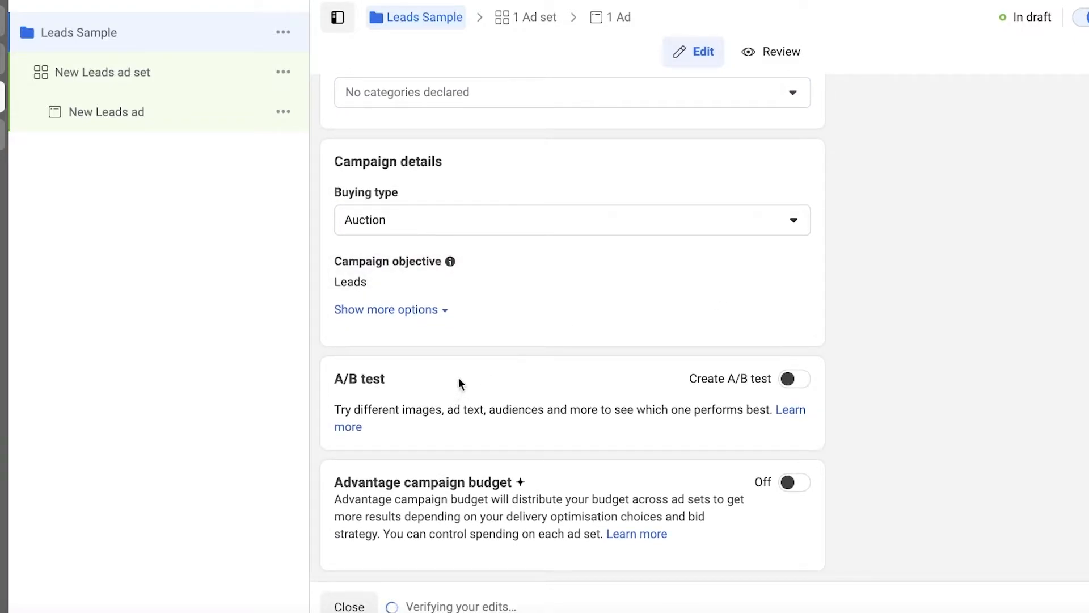
Open the New Leads ad set, dismiss the recommendation and set the conversion location to Website
{"action": "left_click", "coordinate": [104, 80]}
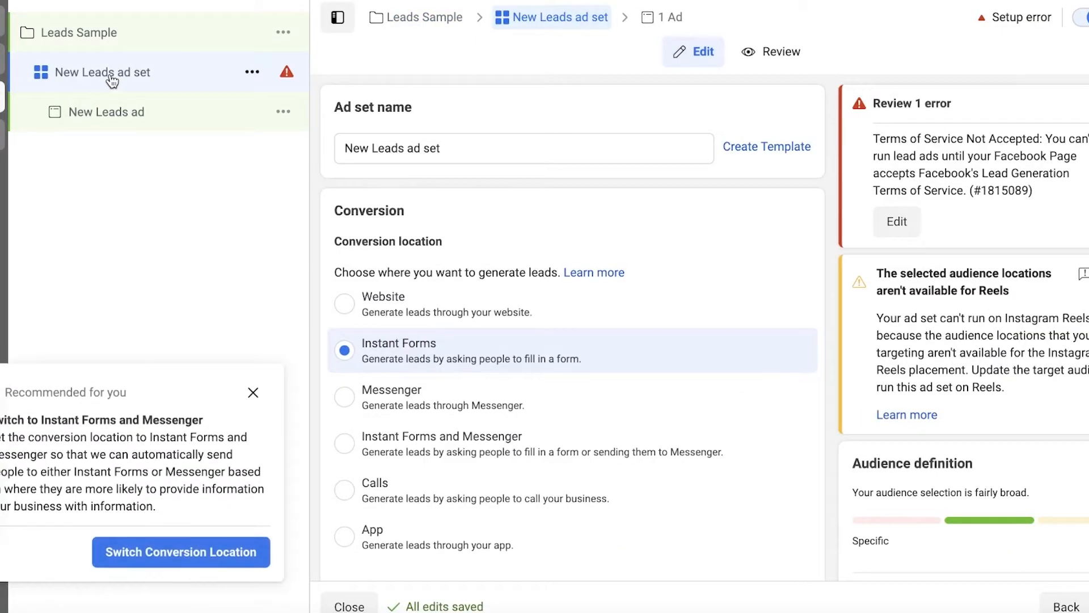
{"action": "left_click", "coordinate": [253, 392]}
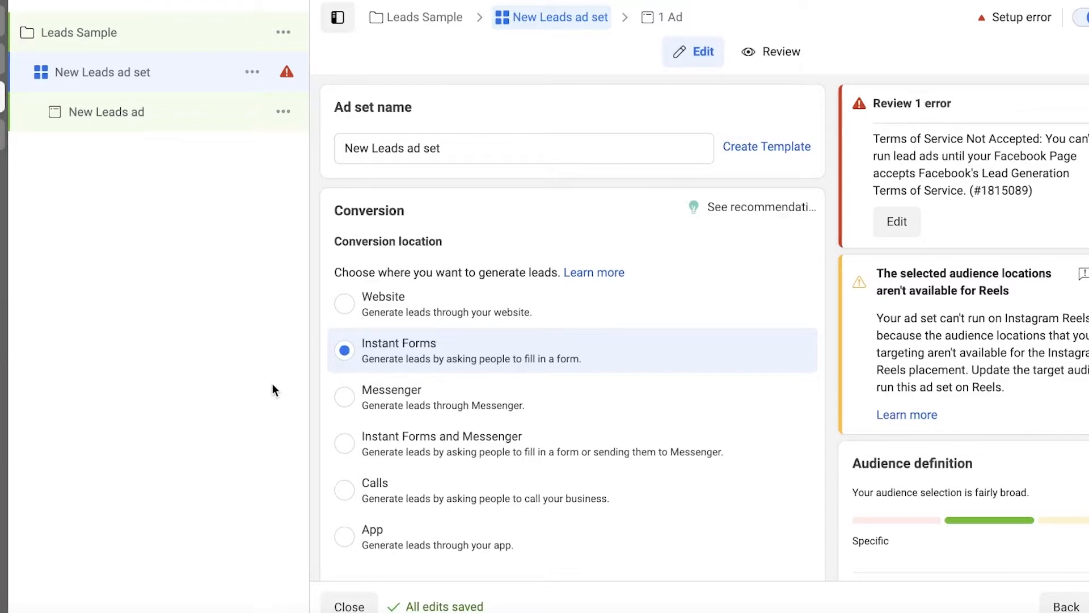
{"action": "scroll", "coordinate": [454, 201], "scroll_direction": "down", "scroll_amount": 2}
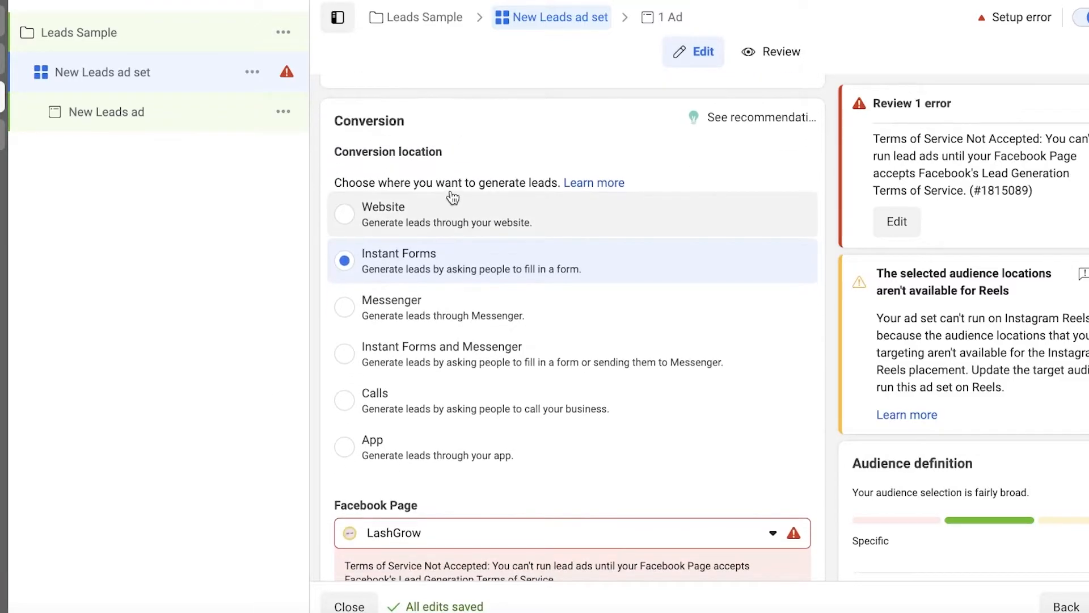
{"action": "scroll", "coordinate": [506, 149], "scroll_direction": "up", "scroll_amount": 1}
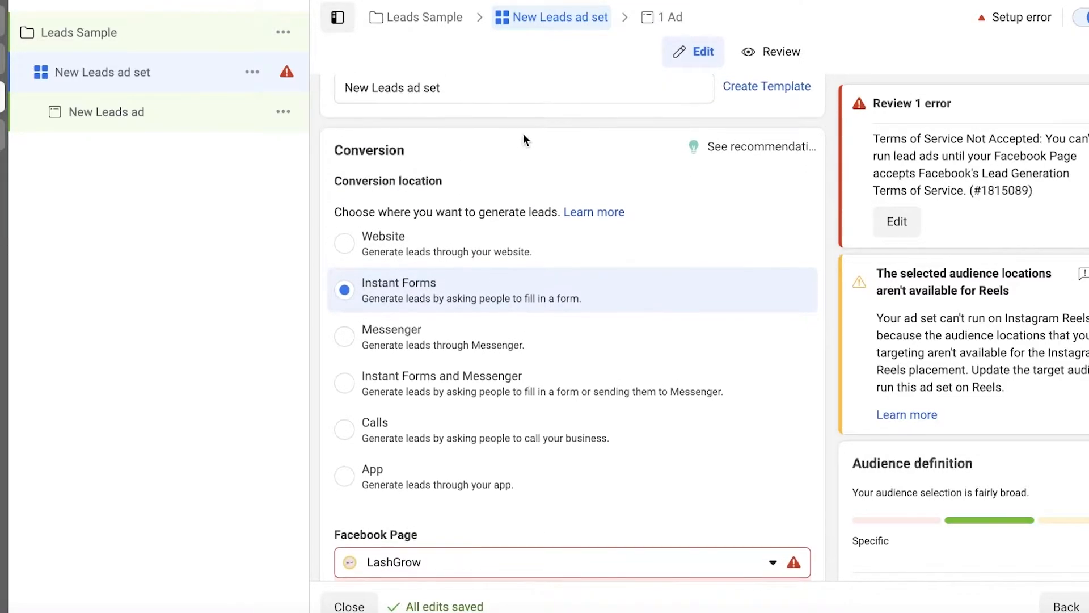
{"action": "left_click", "coordinate": [348, 257]}
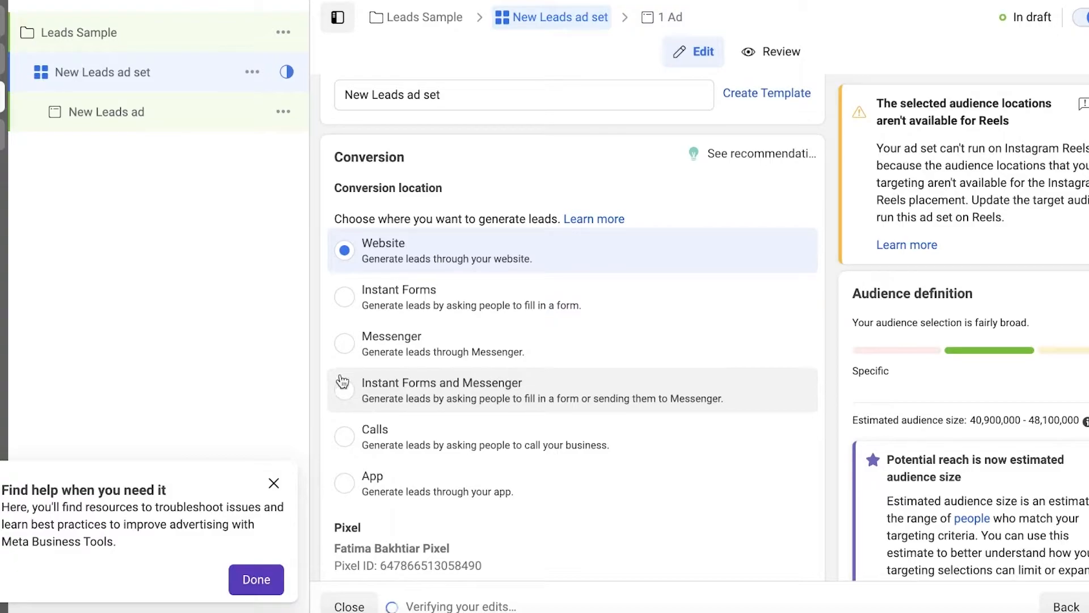
Review the pixel installation methods offered for verifying the pixel and cancel without choosing one
{"action": "scroll", "coordinate": [392, 448], "scroll_direction": "down", "scroll_amount": 5}
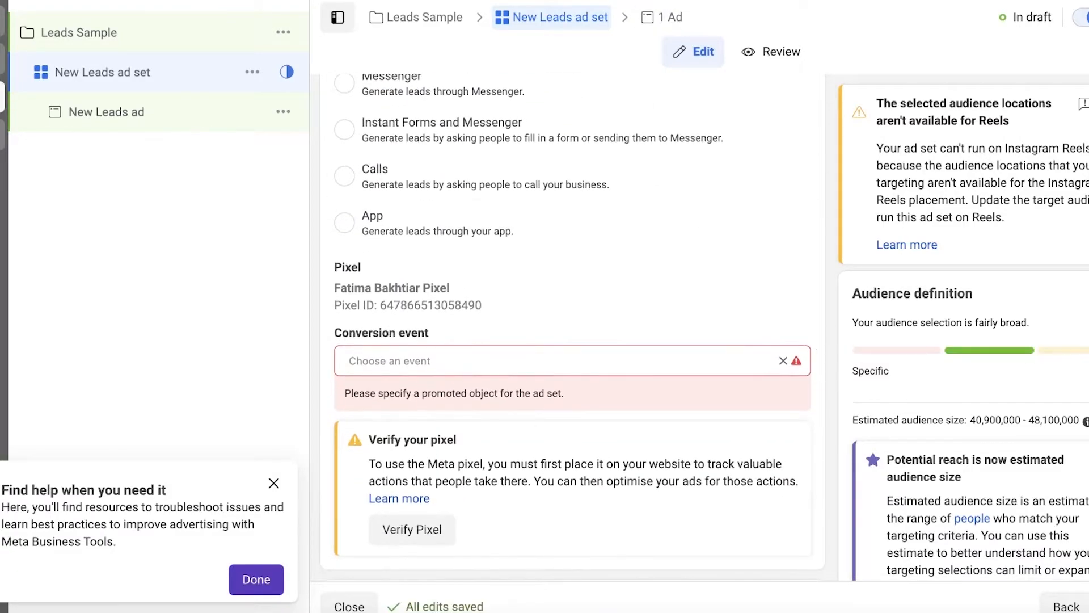
{"action": "left_click", "coordinate": [412, 532]}
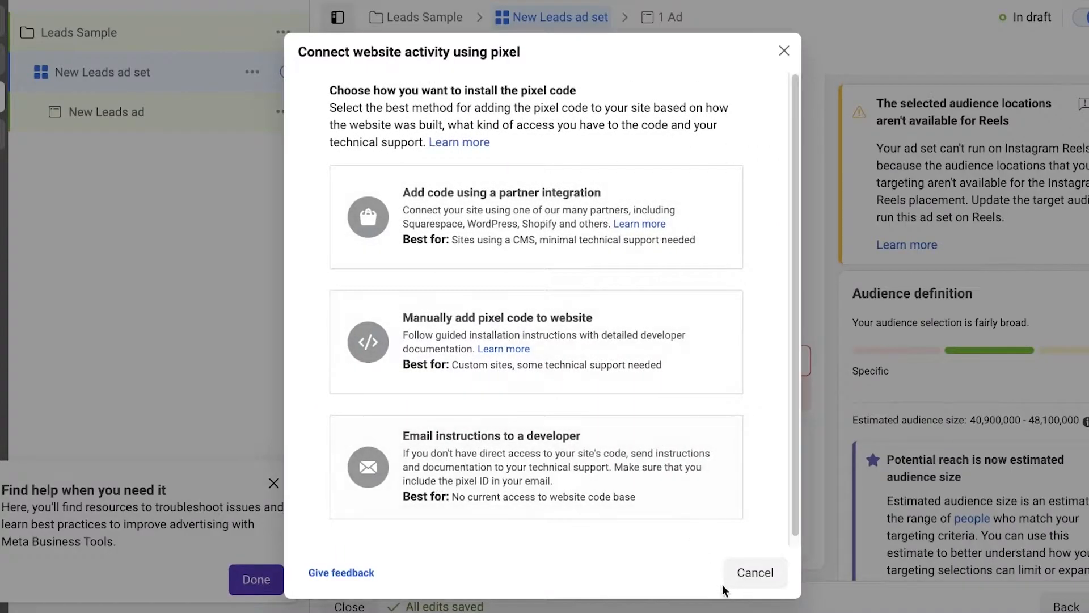
{"action": "left_click", "coordinate": [752, 572]}
Choose Lead as the ad set's conversion event
{"action": "scroll", "coordinate": [427, 313], "scroll_direction": "up", "scroll_amount": 1}
{"action": "left_click", "coordinate": [411, 402]}
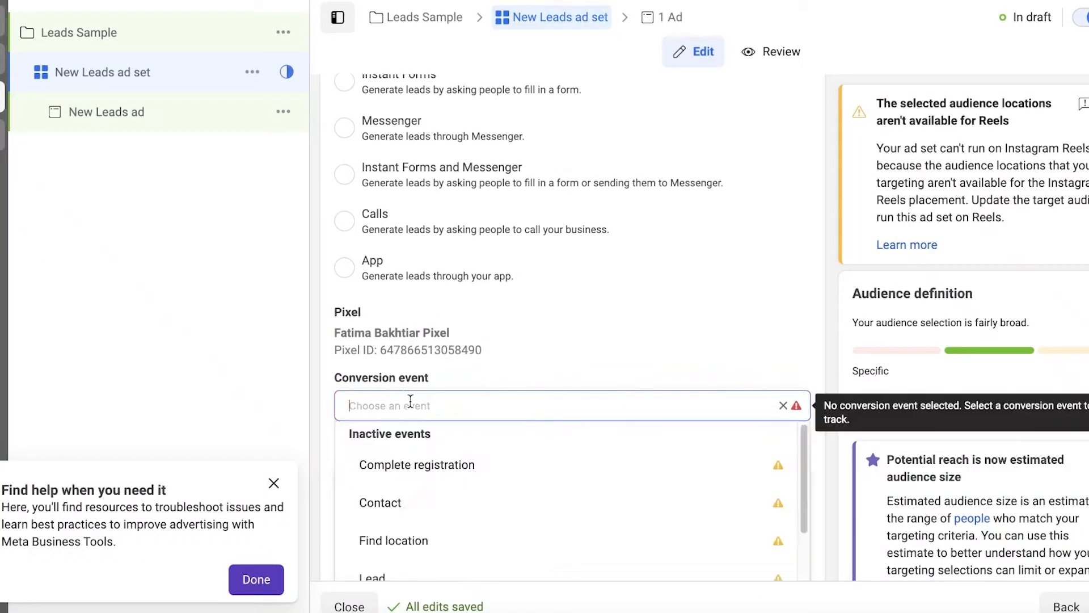
{"action": "scroll", "coordinate": [429, 185], "scroll_direction": "up", "scroll_amount": 4}
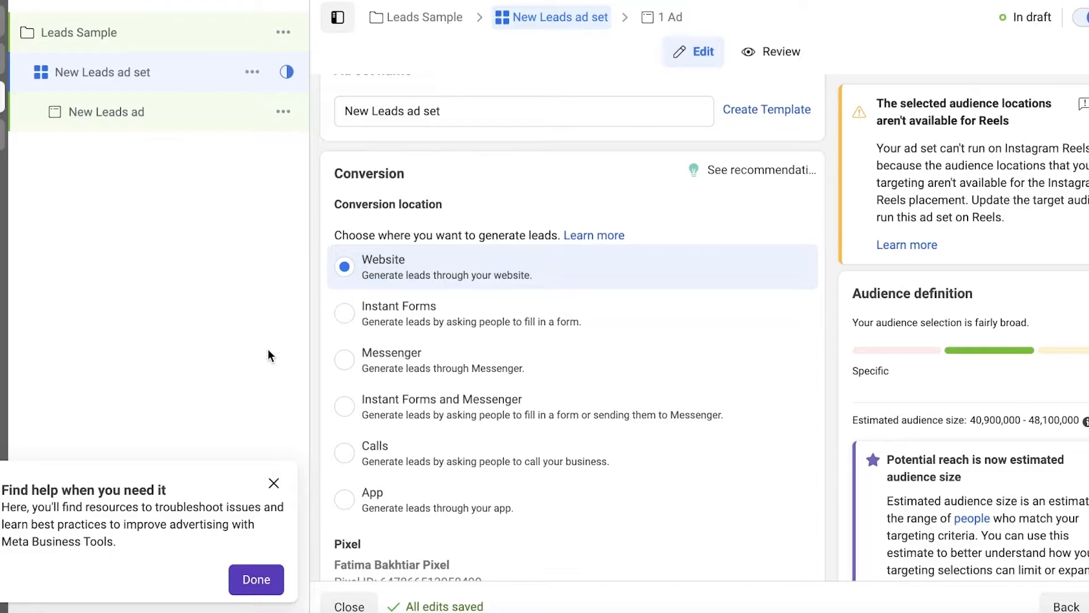
{"action": "scroll", "coordinate": [702, 259], "scroll_direction": "down", "scroll_amount": 7}
{"action": "scroll", "coordinate": [397, 233], "scroll_direction": "up", "scroll_amount": 1}
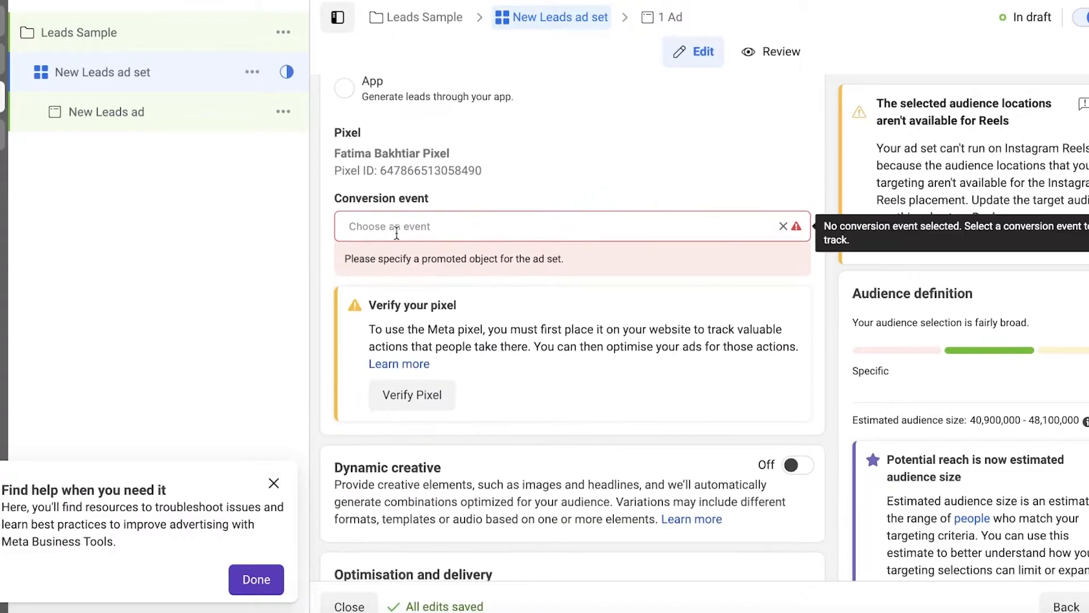
{"action": "left_click", "coordinate": [397, 233]}
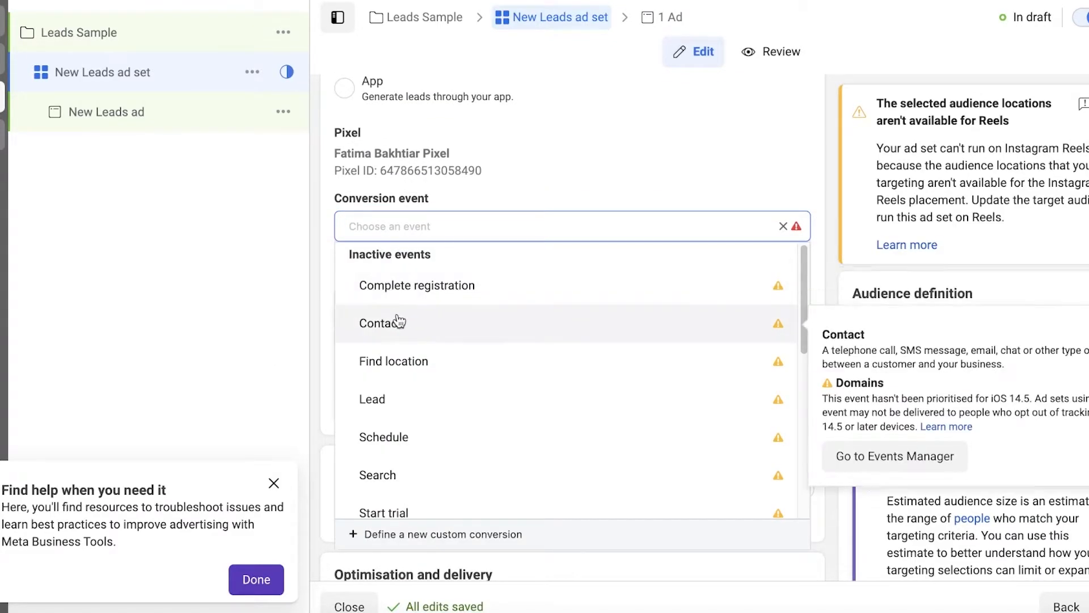
{"action": "scroll", "coordinate": [430, 365], "scroll_direction": "down", "scroll_amount": 1}
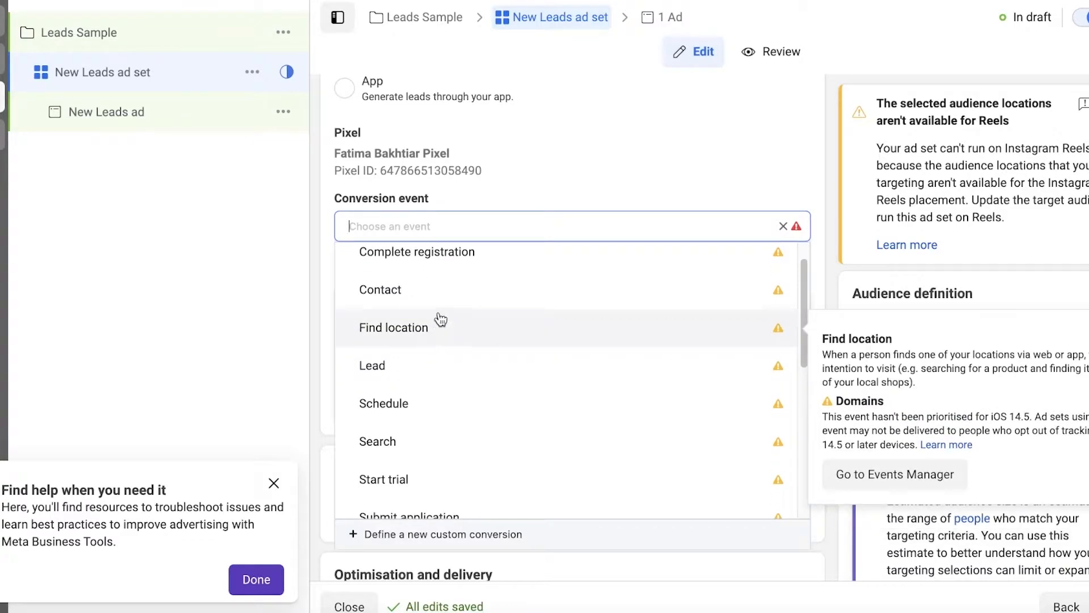
{"action": "scroll", "coordinate": [442, 312], "scroll_direction": "up", "scroll_amount": 1}
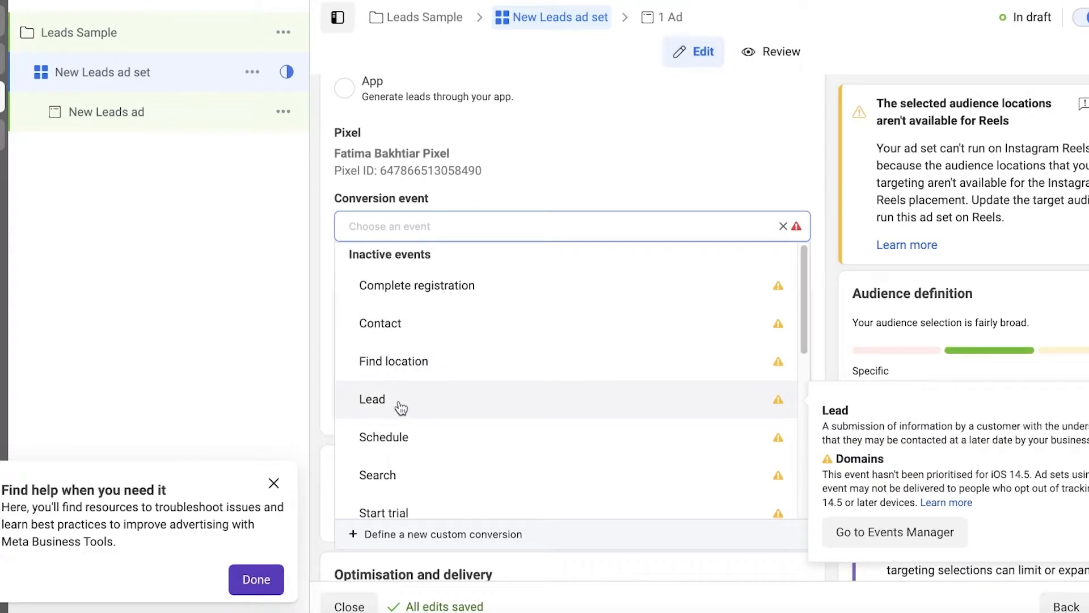
{"action": "left_click", "coordinate": [401, 407]}
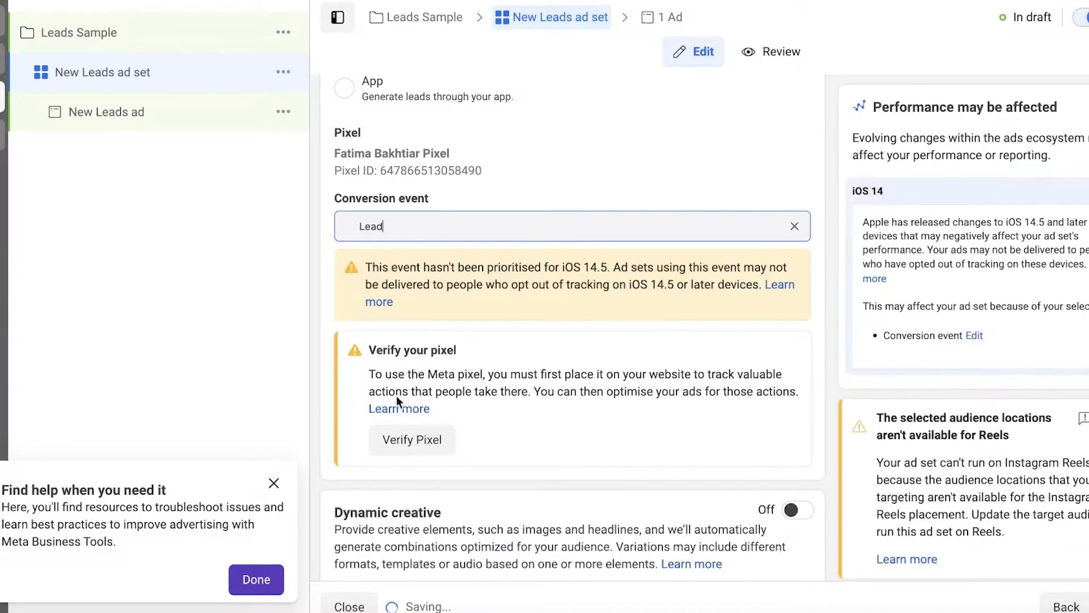
Look over the ad set's remaining settings and open the optional cost per result goal for editing
{"action": "scroll", "coordinate": [661, 183], "scroll_direction": "down", "scroll_amount": 10}
{"action": "scroll", "coordinate": [570, 274], "scroll_direction": "down", "scroll_amount": 10}
{"action": "scroll", "coordinate": [557, 274], "scroll_direction": "up", "scroll_amount": 15}
{"action": "scroll", "coordinate": [557, 275], "scroll_direction": "up", "scroll_amount": 4}
{"action": "scroll", "coordinate": [557, 275], "scroll_direction": "down", "scroll_amount": 3}
{"action": "scroll", "coordinate": [557, 274], "scroll_direction": "up", "scroll_amount": 3}
{"action": "scroll", "coordinate": [560, 278], "scroll_direction": "down", "scroll_amount": 3}
{"action": "scroll", "coordinate": [559, 278], "scroll_direction": "up", "scroll_amount": 4}
{"action": "left_click", "coordinate": [487, 223]}
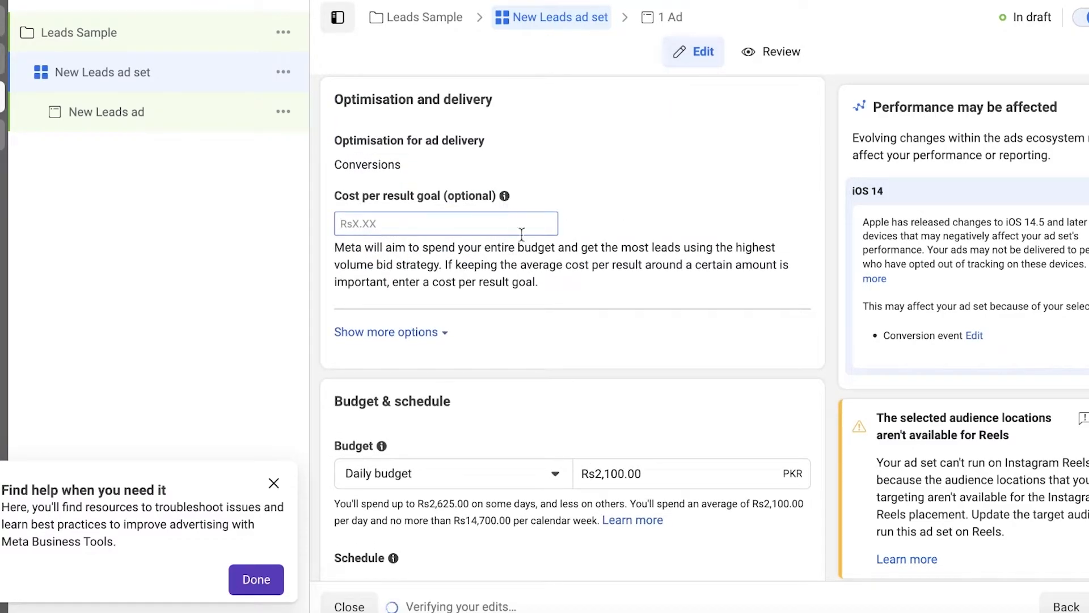
Leave the cost per result goal empty and open the optimisation for ad delivery setting for editing
{"action": "scroll", "coordinate": [596, 201], "scroll_direction": "up", "scroll_amount": 1}
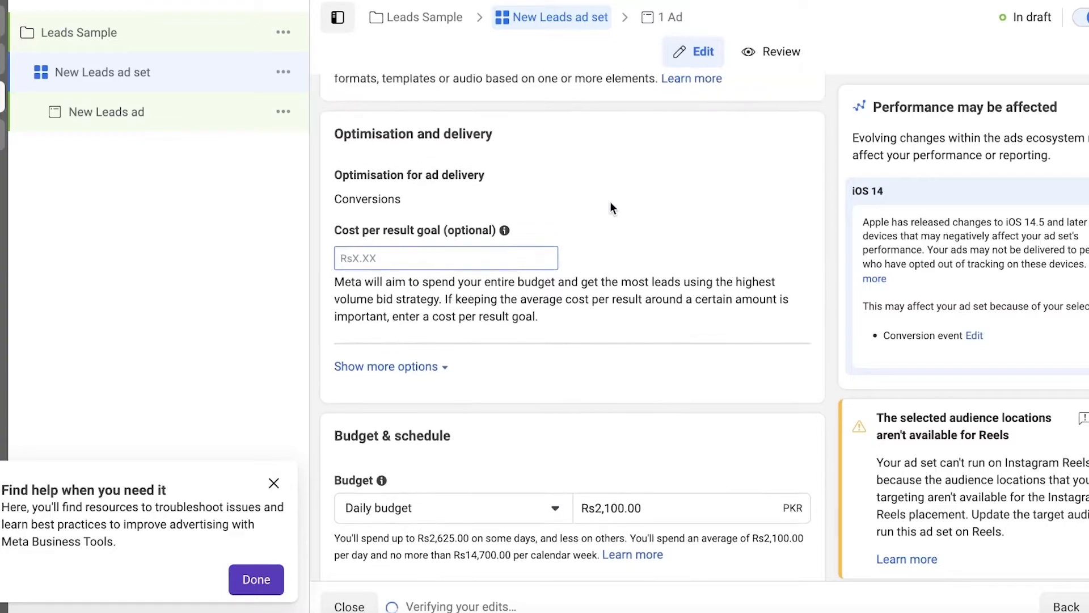
{"action": "left_click", "coordinate": [619, 194]}
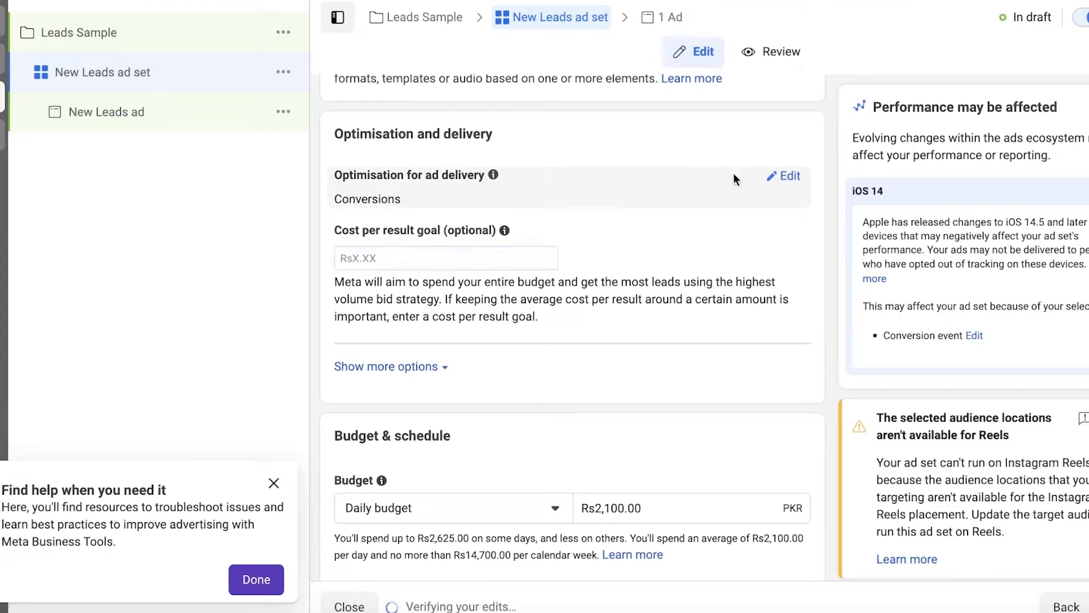
{"action": "left_click", "coordinate": [783, 177]}
Look back over the ad set's conversion location, conversion event, pixel verification and dynamic creative settings
{"action": "scroll", "coordinate": [511, 352], "scroll_direction": "up", "scroll_amount": 4}
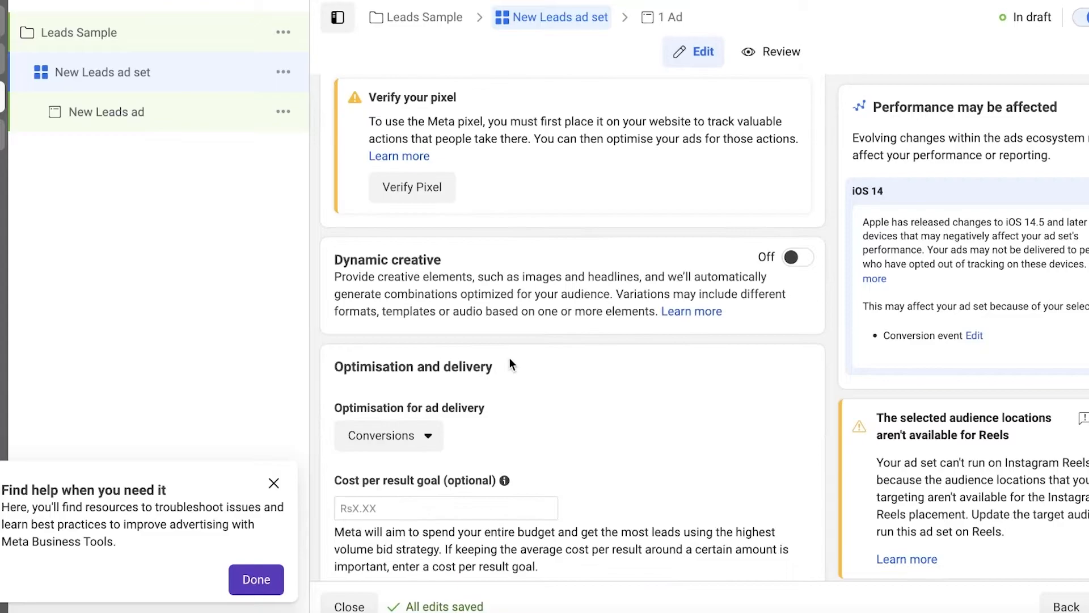
{"action": "scroll", "coordinate": [509, 357], "scroll_direction": "up", "scroll_amount": 10}
{"action": "scroll", "coordinate": [431, 187], "scroll_direction": "down", "scroll_amount": 4}
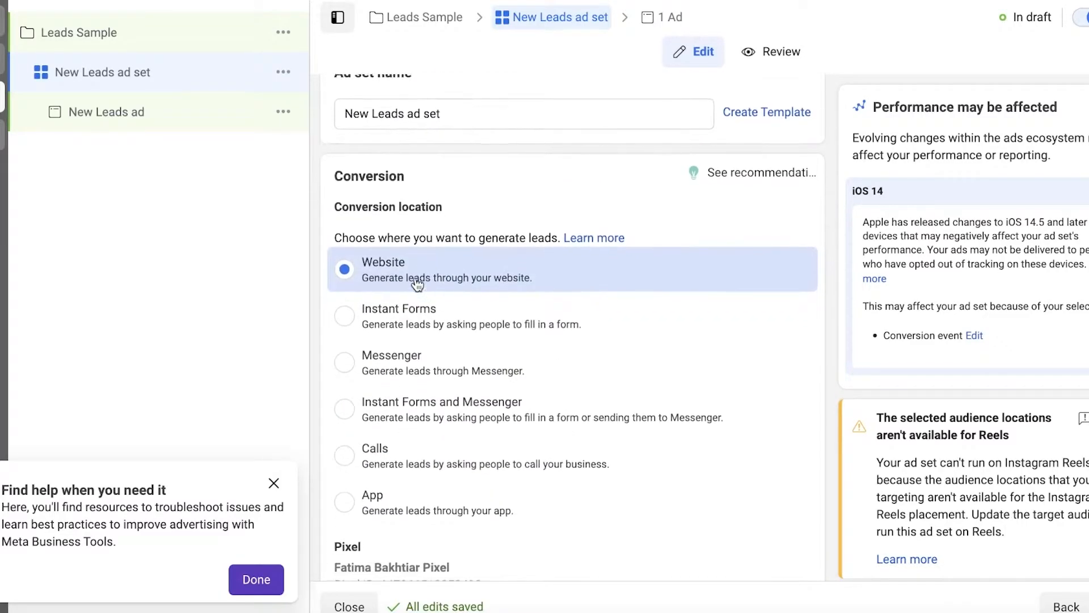
{"action": "scroll", "coordinate": [477, 321], "scroll_direction": "down", "scroll_amount": 12}
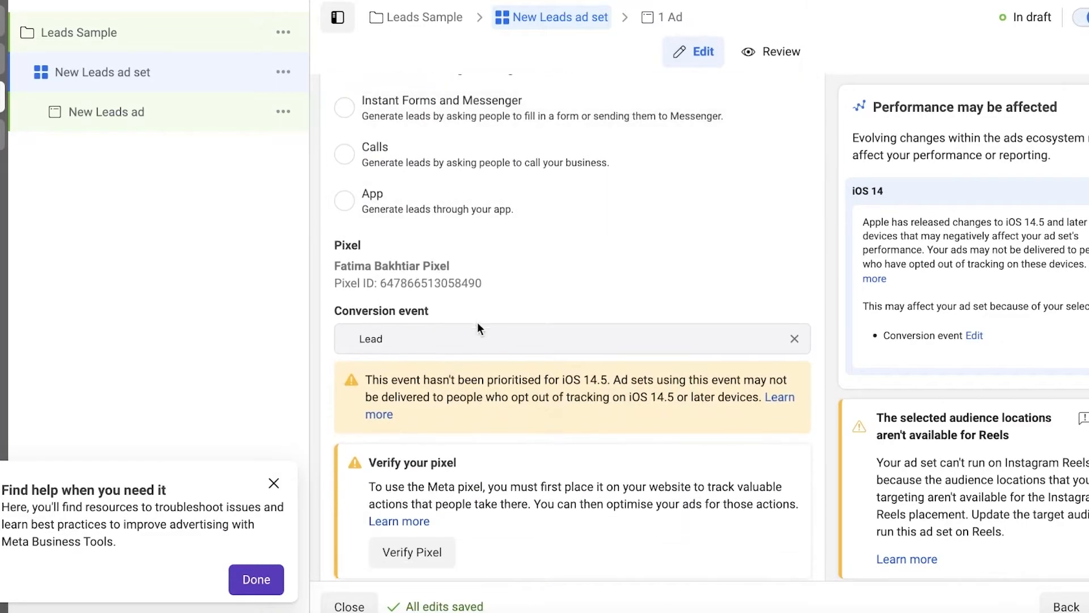
{"action": "scroll", "coordinate": [483, 328], "scroll_direction": "up", "scroll_amount": 5}
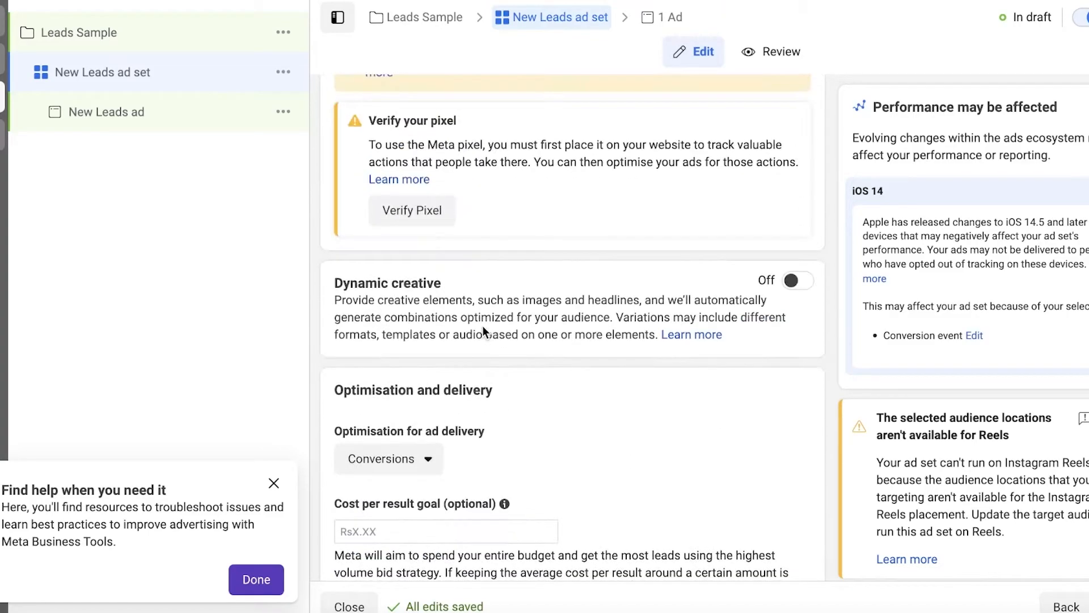
{"action": "scroll", "coordinate": [484, 328], "scroll_direction": "down", "scroll_amount": 1}
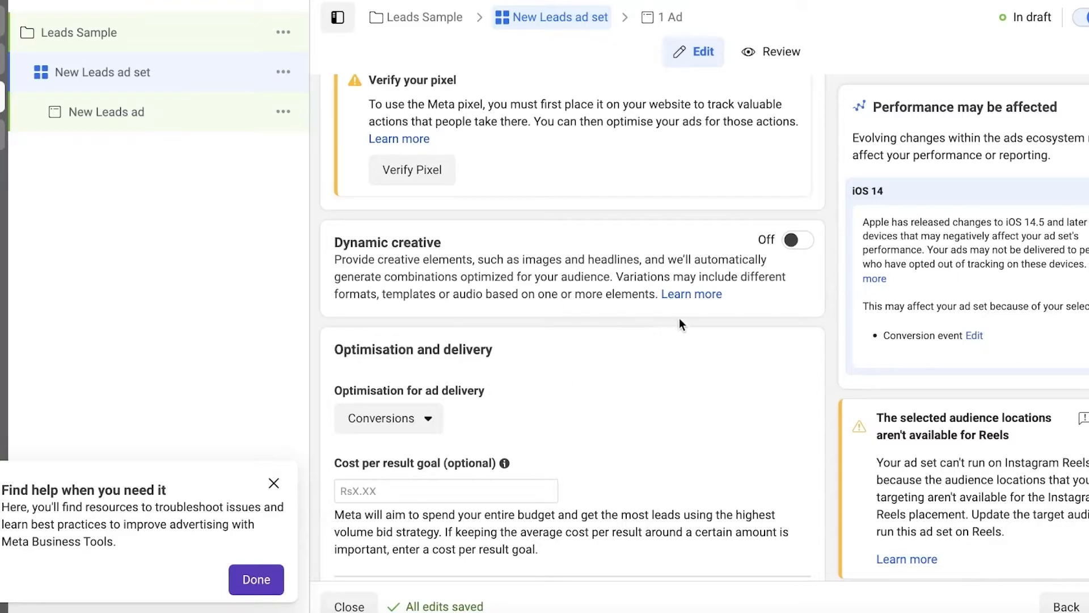
{"action": "scroll", "coordinate": [762, 281], "scroll_direction": "down", "scroll_amount": 3}
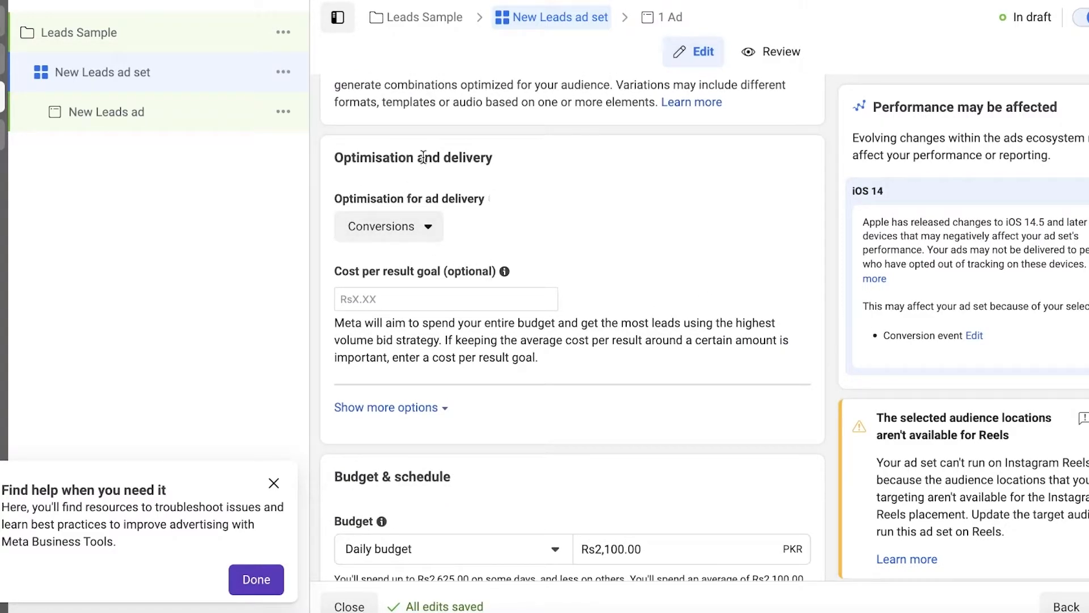
Check the available options for optimisation for ad delivery and select Conversions
{"action": "left_click", "coordinate": [413, 226]}
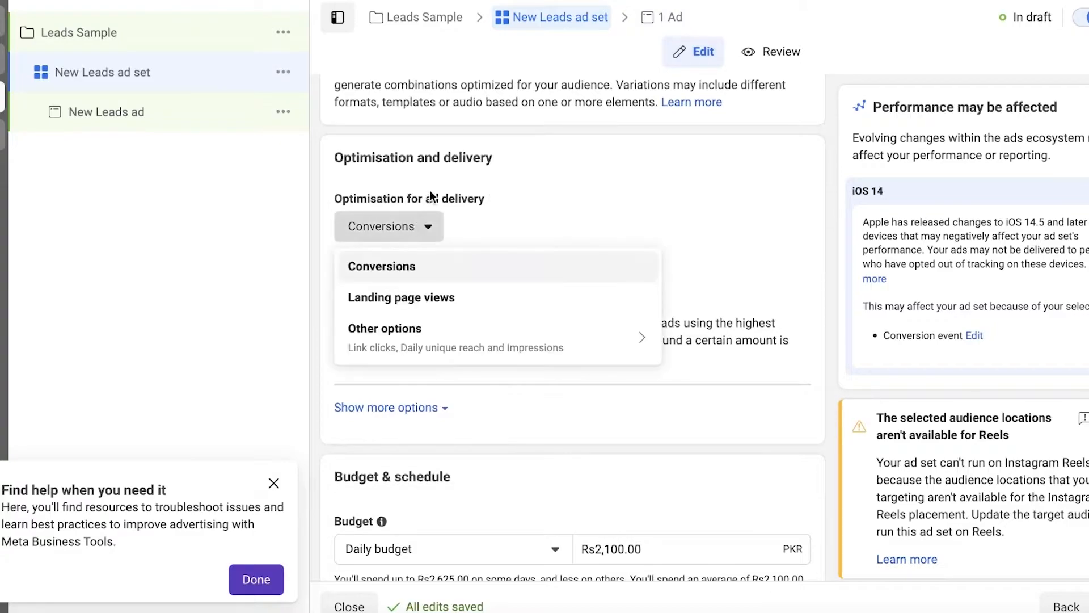
{"action": "left_click", "coordinate": [429, 196]}
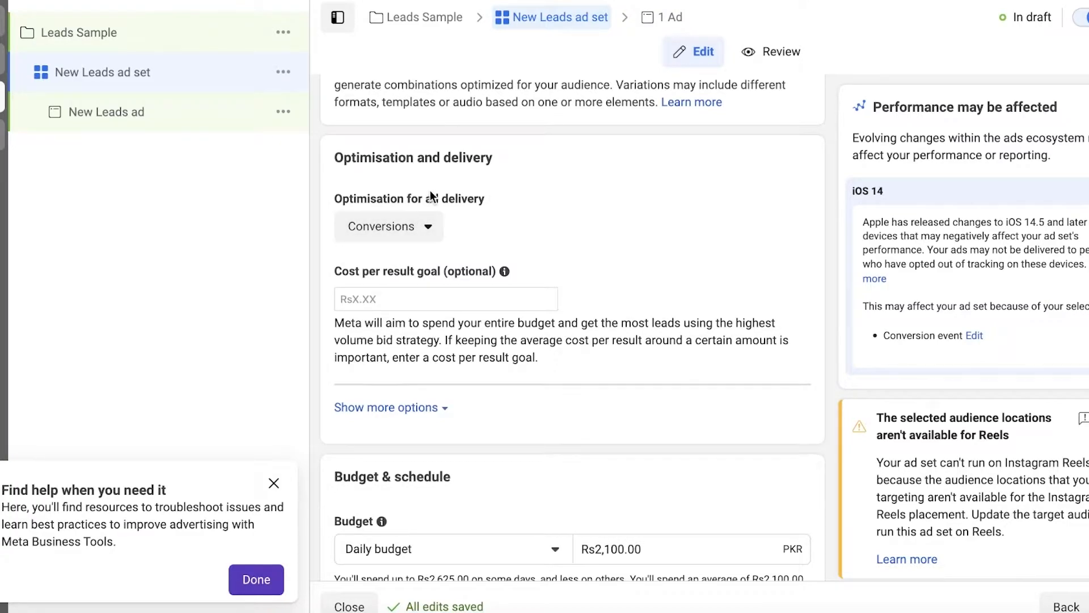
{"action": "left_click", "coordinate": [425, 226]}
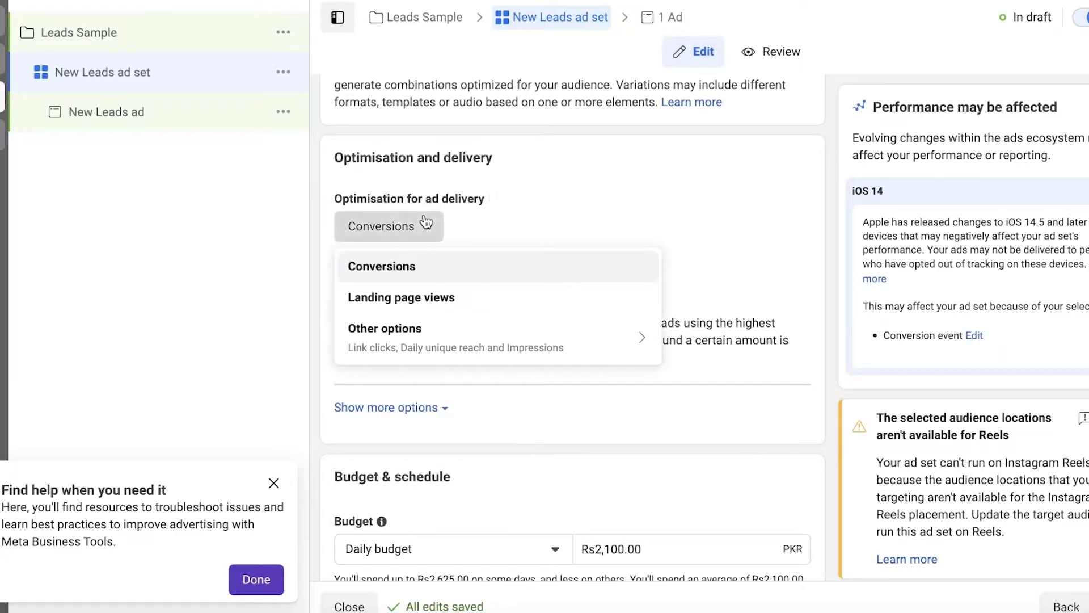
{"action": "left_click", "coordinate": [411, 258]}
Examine the ad set's budget and schedule settings and the audience options for custom audiences, locations, age, gender and detailed targeting
{"action": "scroll", "coordinate": [474, 230], "scroll_direction": "down", "scroll_amount": 2}
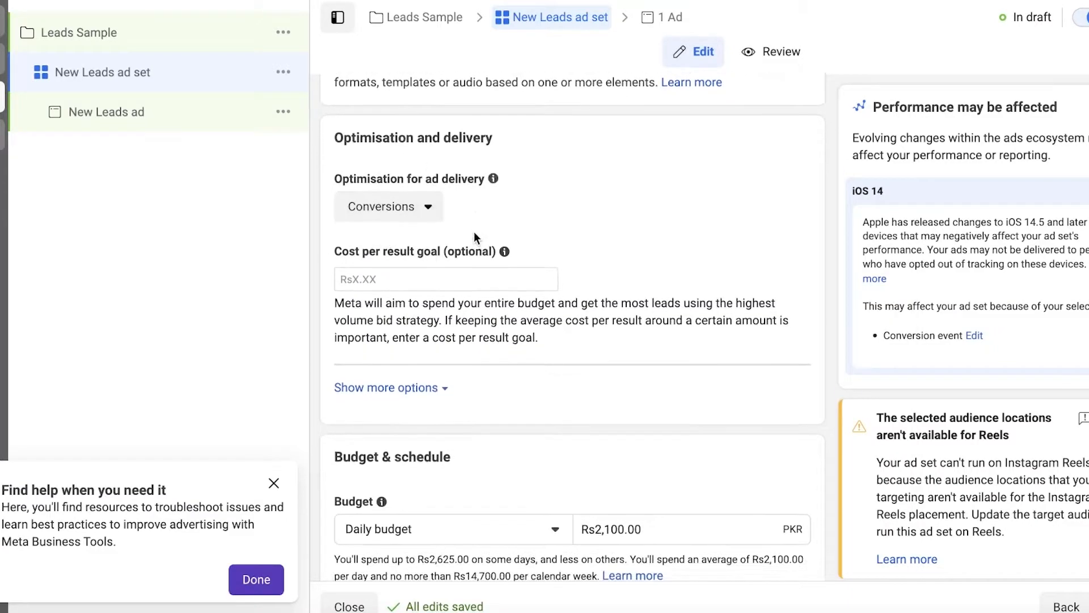
{"action": "scroll", "coordinate": [474, 233], "scroll_direction": "down", "scroll_amount": 3}
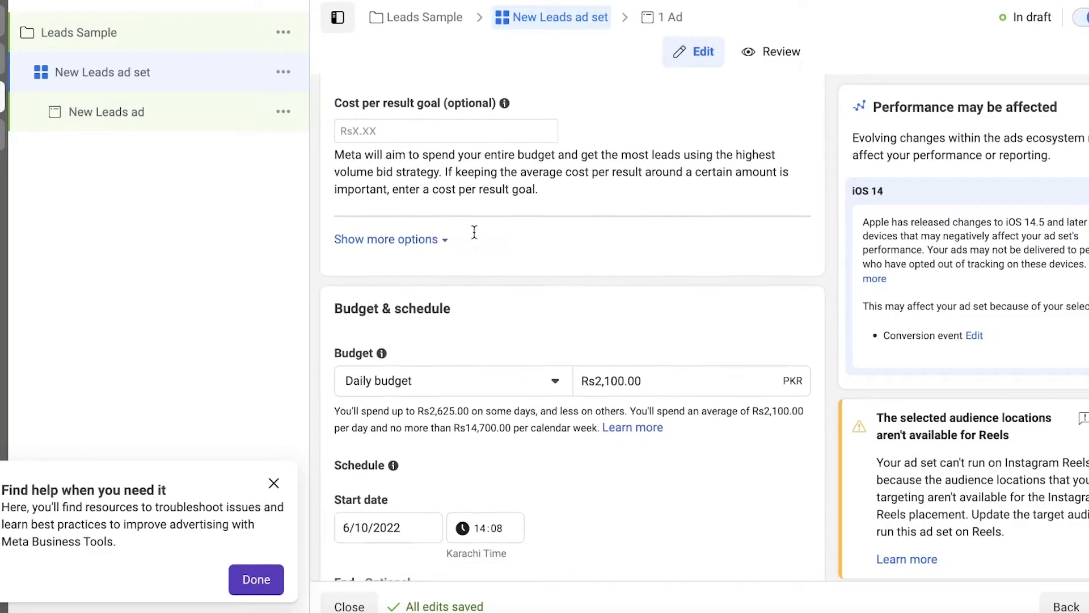
{"action": "scroll", "coordinate": [470, 236], "scroll_direction": "down", "scroll_amount": 1}
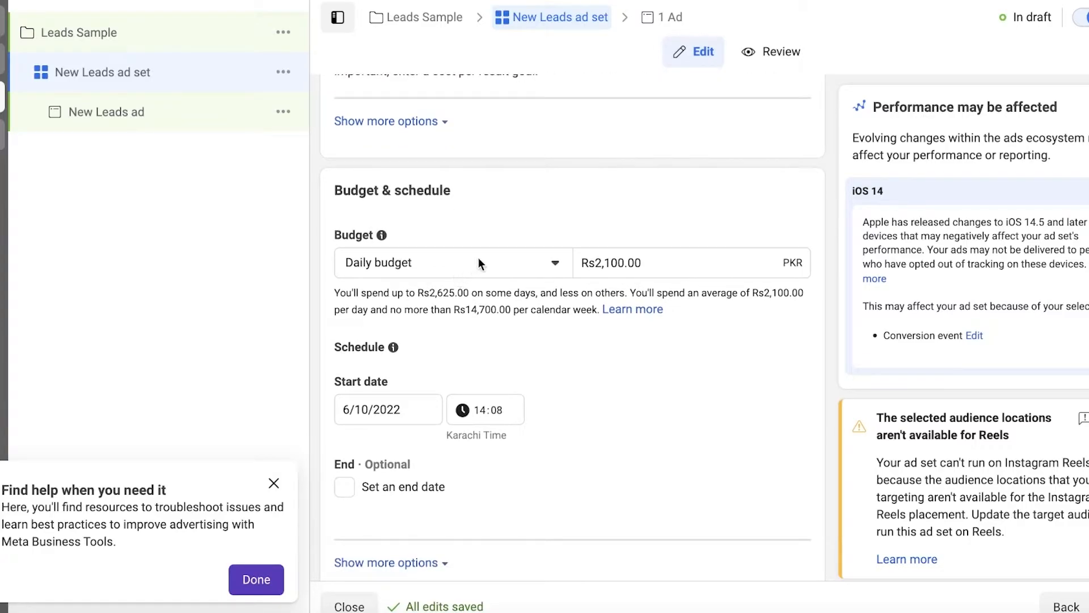
{"action": "scroll", "coordinate": [479, 259], "scroll_direction": "down", "scroll_amount": 3}
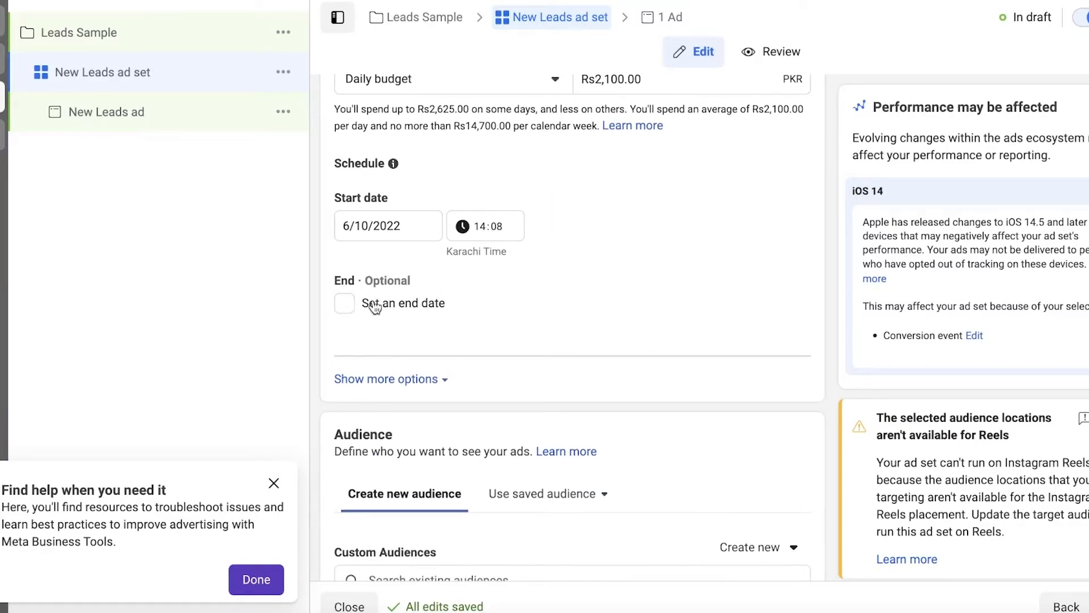
{"action": "scroll", "coordinate": [372, 304], "scroll_direction": "down", "scroll_amount": 3}
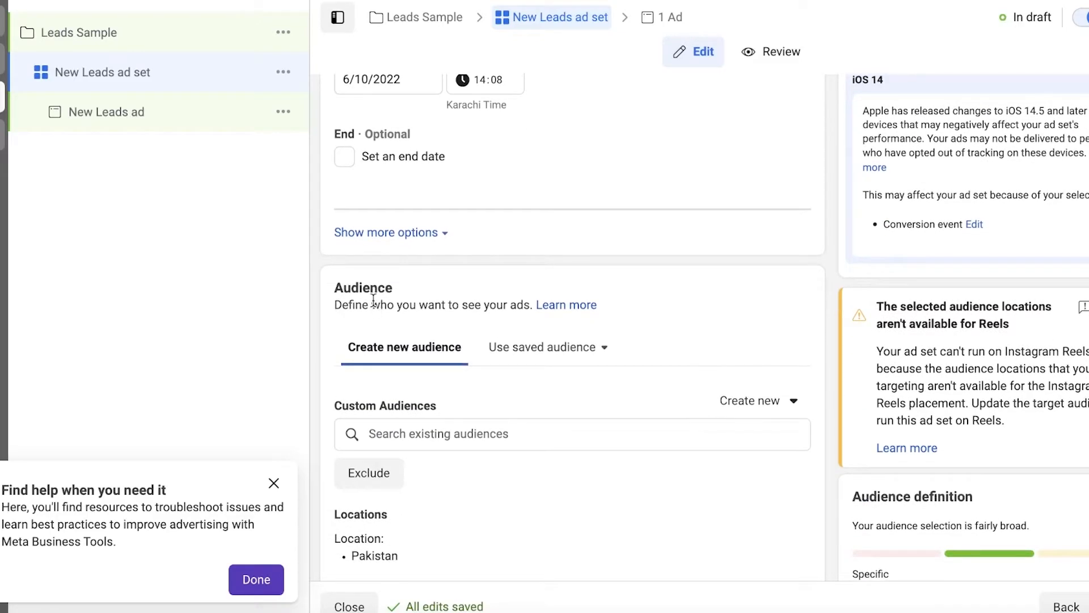
{"action": "scroll", "coordinate": [373, 304], "scroll_direction": "down", "scroll_amount": 4}
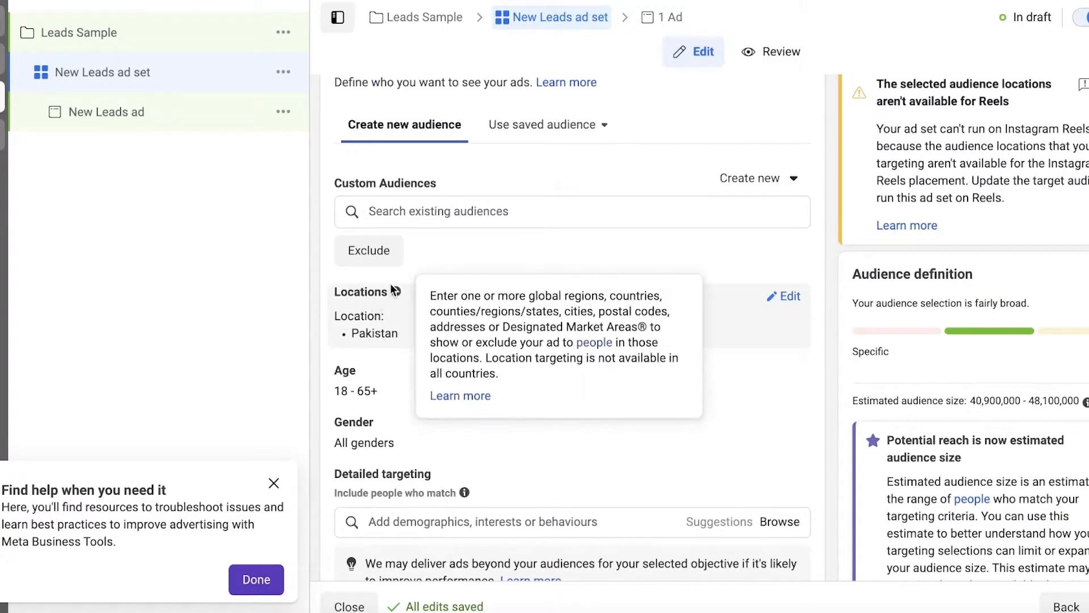
{"action": "scroll", "coordinate": [488, 233], "scroll_direction": "up", "scroll_amount": 1}
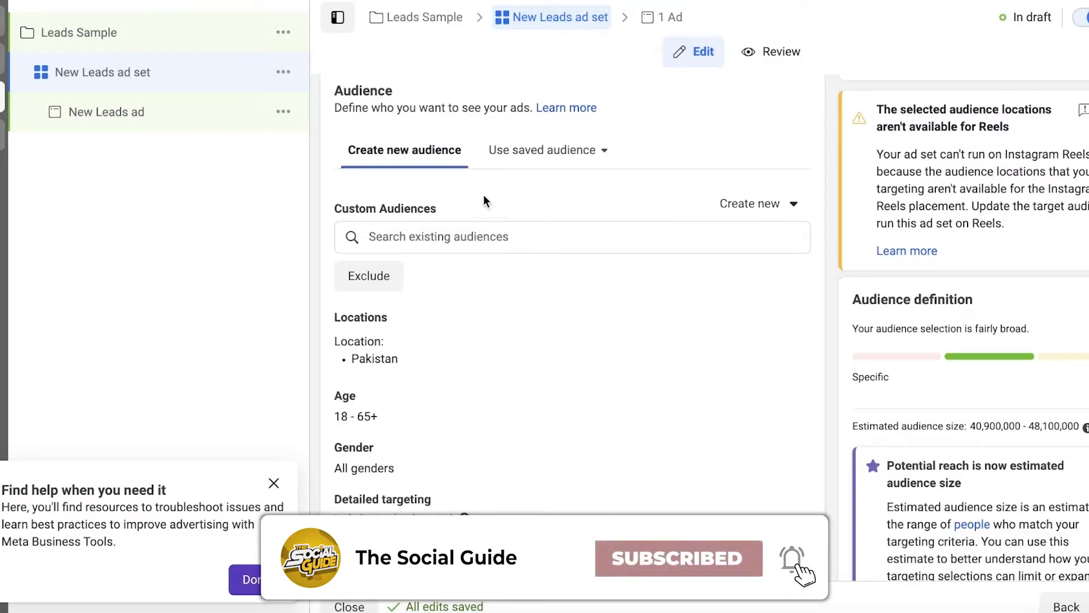
{"action": "scroll", "coordinate": [437, 193], "scroll_direction": "down", "scroll_amount": 1}
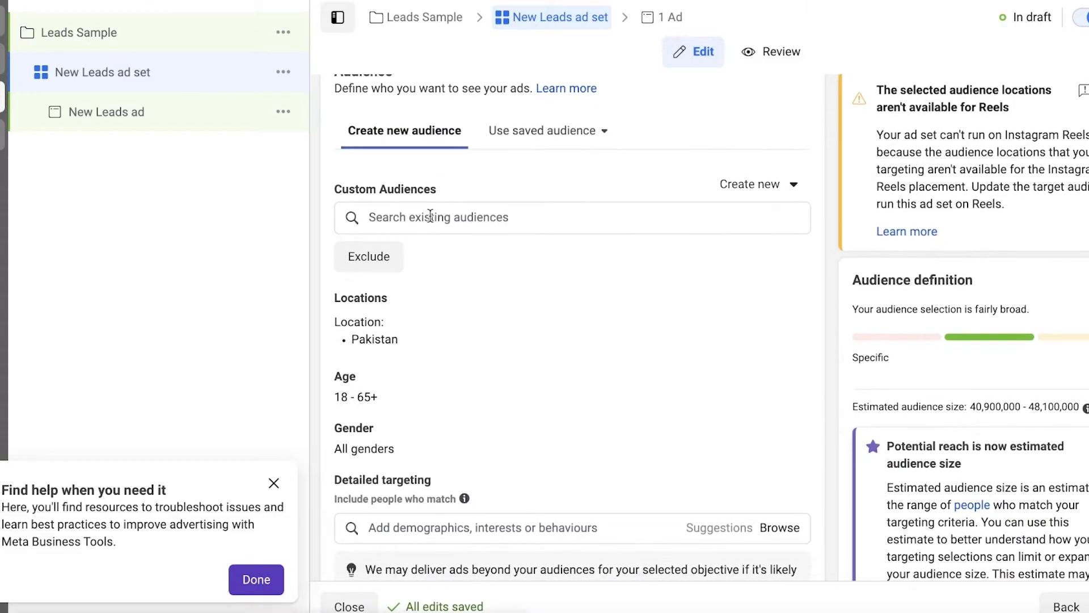
{"action": "scroll", "coordinate": [396, 248], "scroll_direction": "down", "scroll_amount": 3}
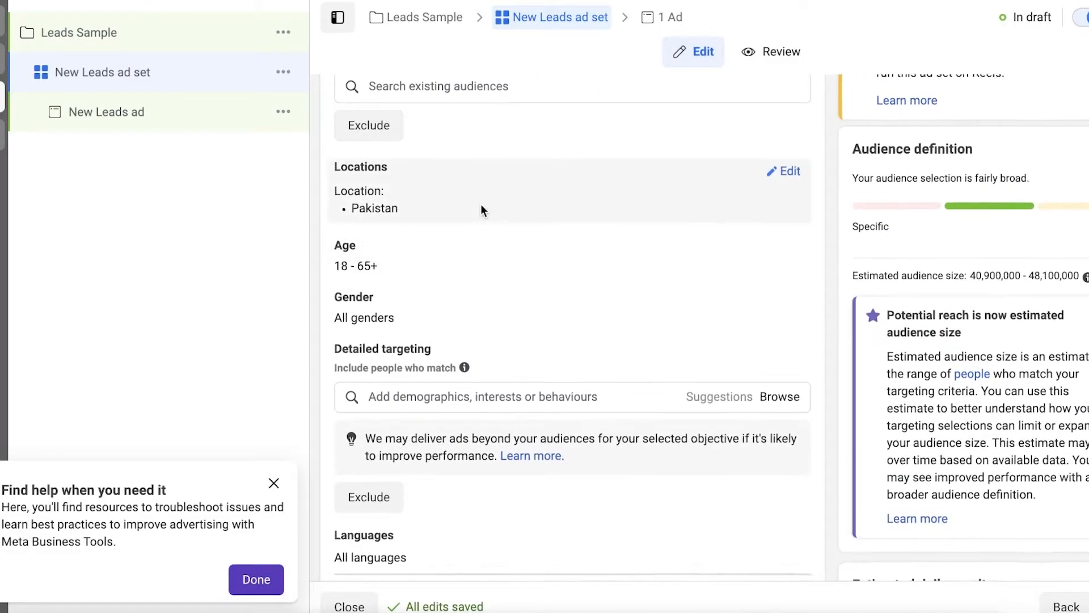
Edit the audience locations and include Canada alongside Pakistan
{"action": "scroll", "coordinate": [652, 193], "scroll_direction": "up", "scroll_amount": 1}
{"action": "left_click", "coordinate": [784, 214]}
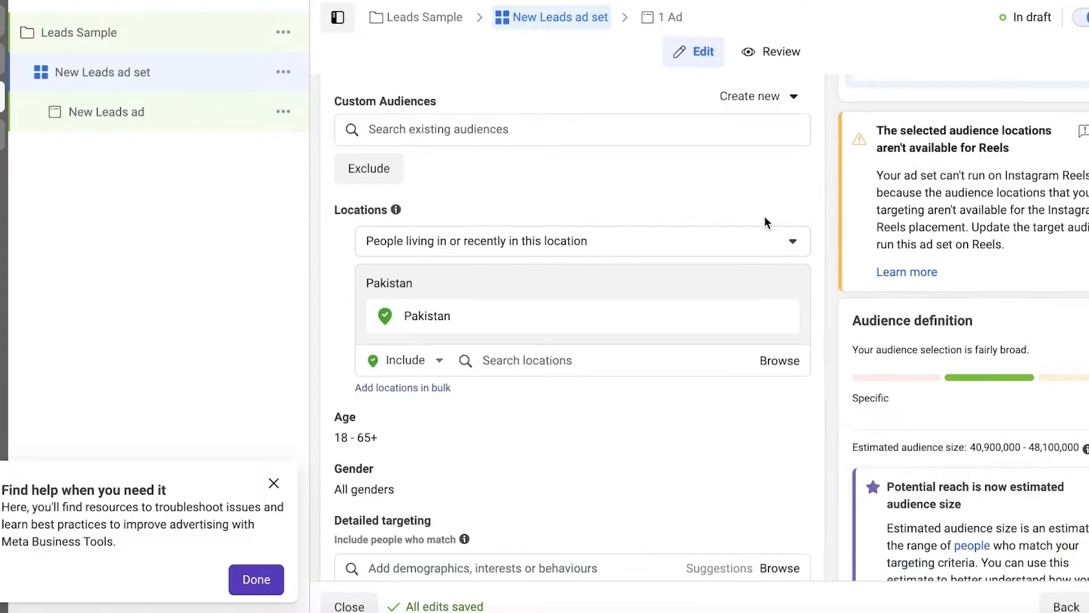
{"action": "scroll", "coordinate": [783, 365], "scroll_direction": "down", "scroll_amount": 3}
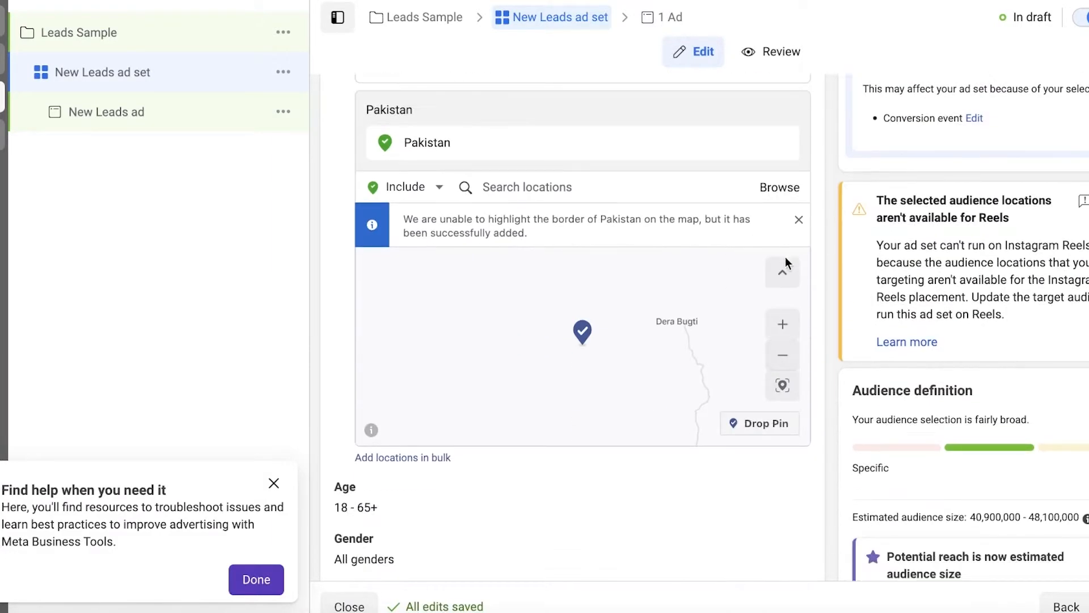
{"action": "scroll", "coordinate": [578, 320], "scroll_direction": "down", "scroll_amount": 5}
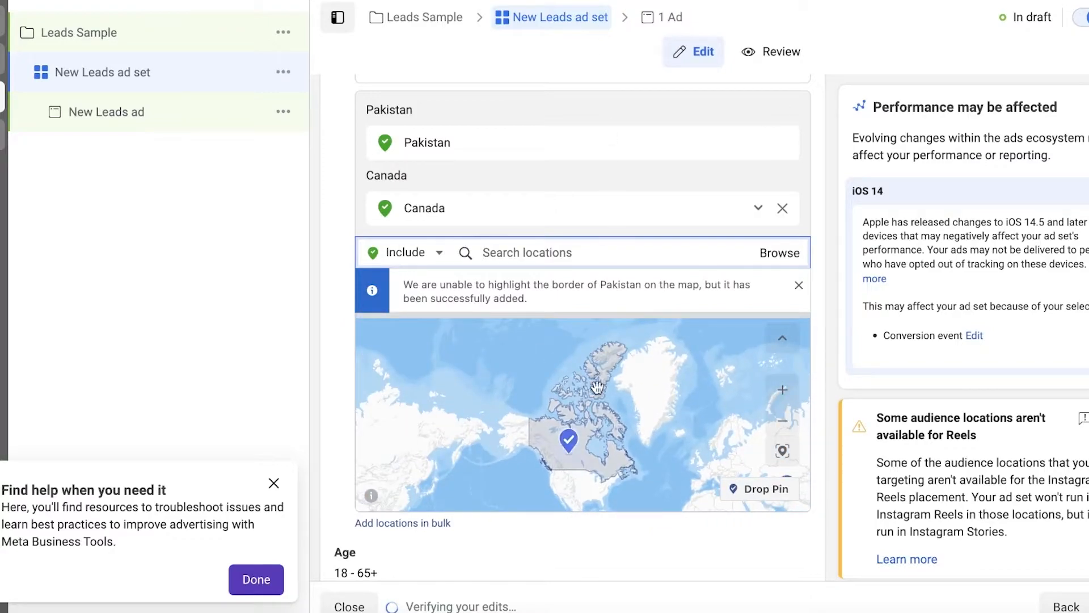
{"action": "scroll", "coordinate": [521, 390], "scroll_direction": "up", "scroll_amount": 5}
{"action": "scroll", "coordinate": [521, 390], "scroll_direction": "up", "scroll_amount": 2}
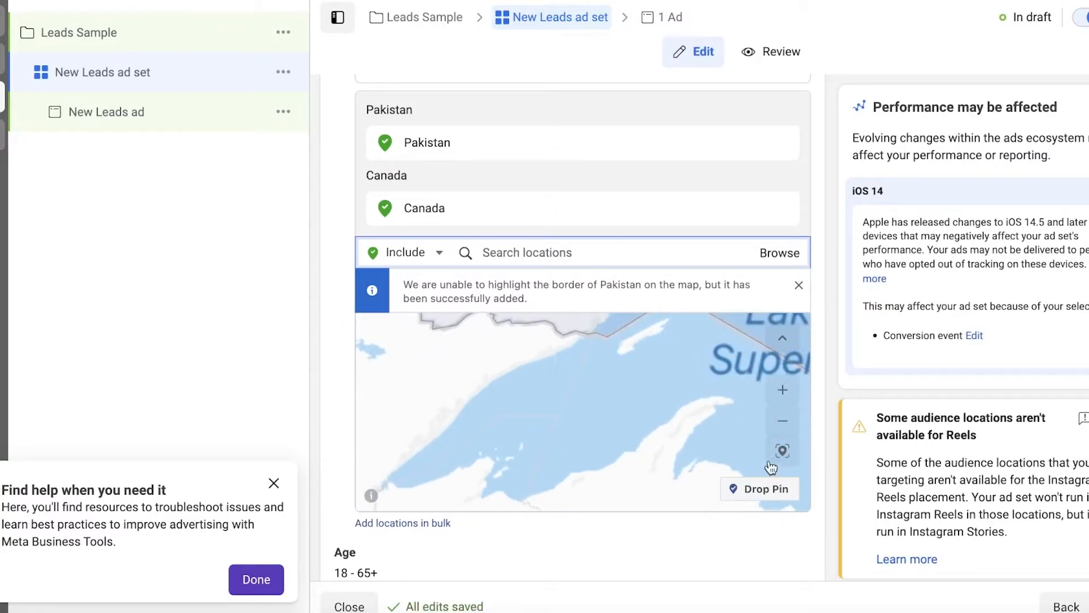
Set the audience's age range to a minimum of 16 and a maximum of 34
{"action": "scroll", "coordinate": [747, 489], "scroll_direction": "down", "scroll_amount": 2}
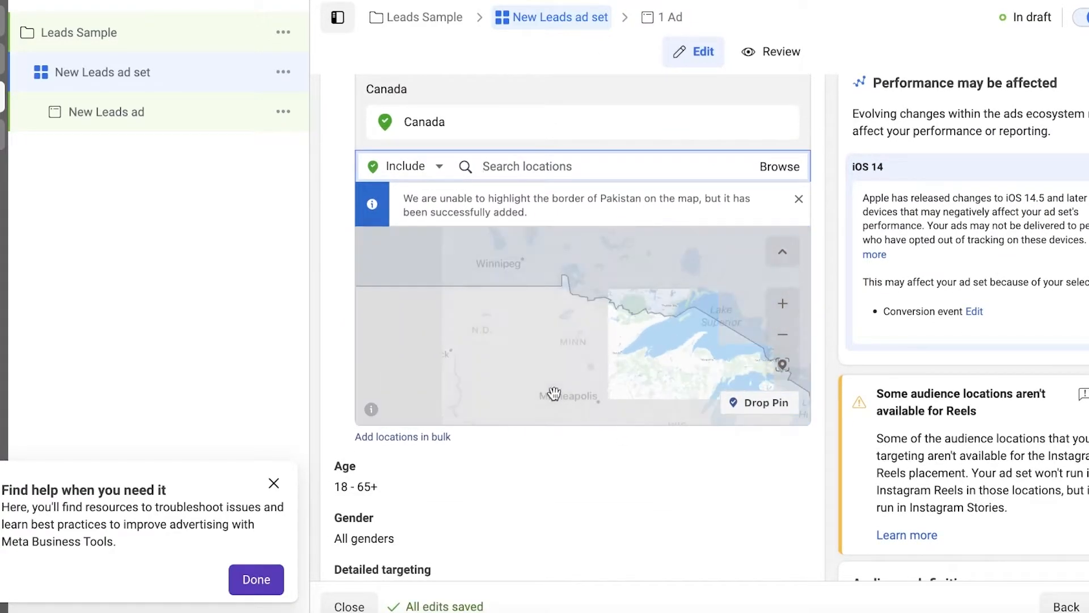
{"action": "left_click", "coordinate": [786, 469]}
{"action": "scroll", "coordinate": [421, 474], "scroll_direction": "down", "scroll_amount": 1}
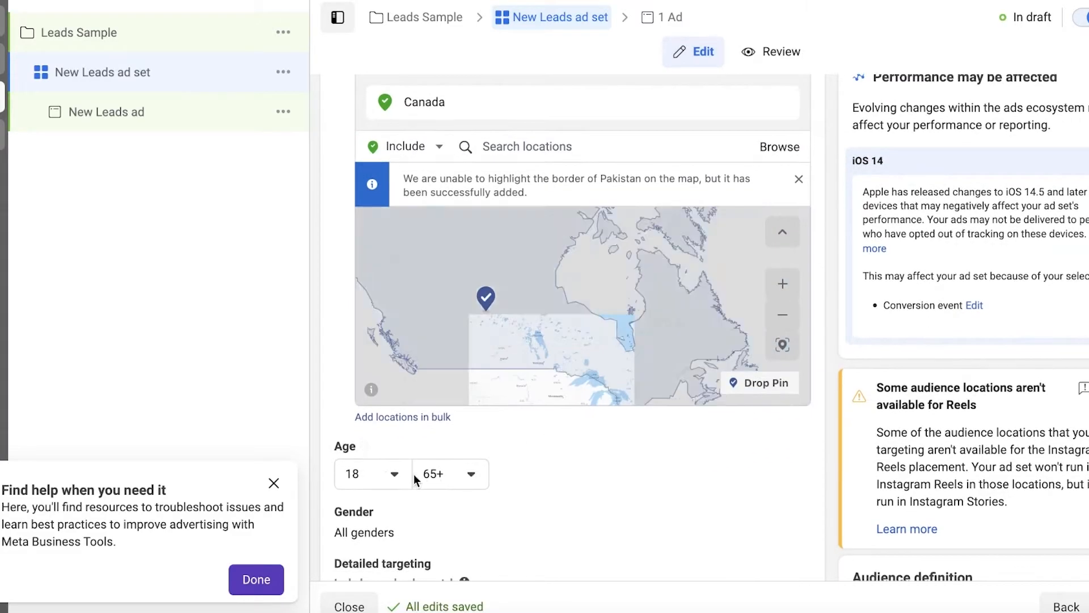
{"action": "left_click", "coordinate": [375, 474]}
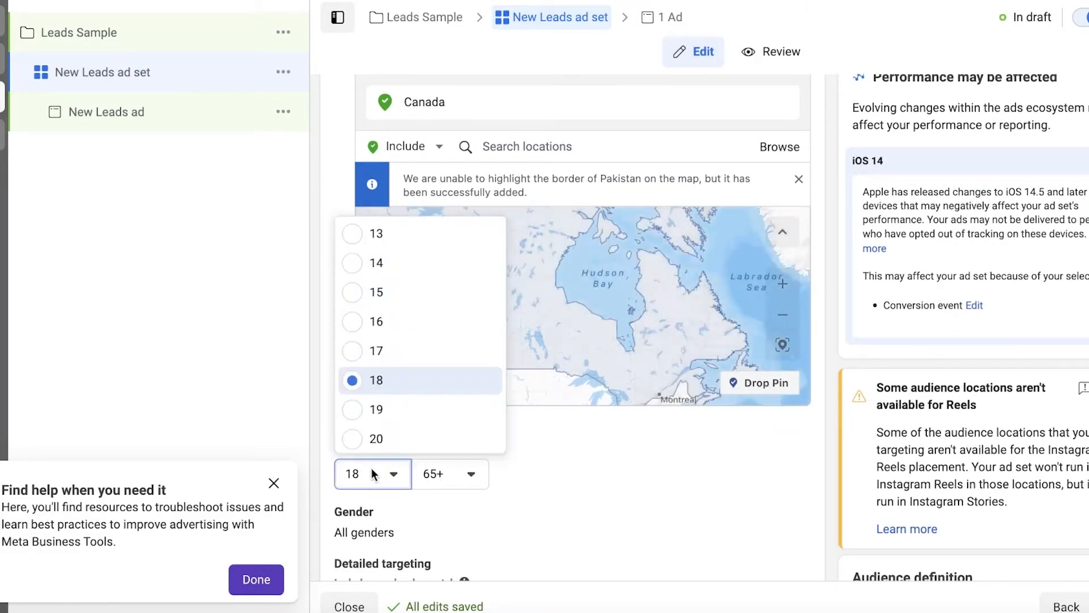
{"action": "left_click", "coordinate": [376, 235]}
{"action": "left_click", "coordinate": [434, 479]}
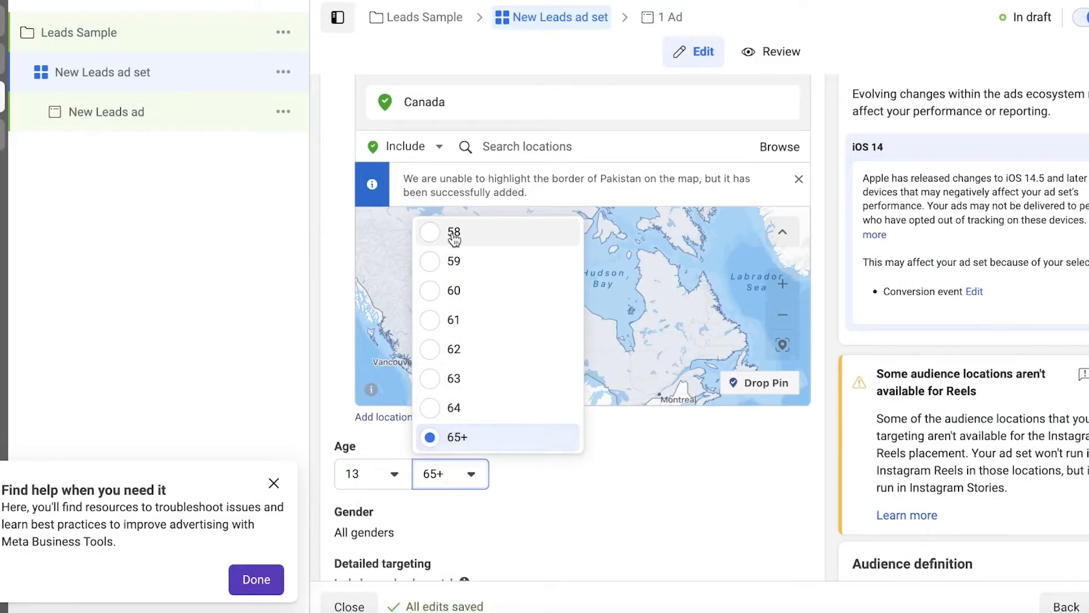
{"action": "left_click", "coordinate": [454, 232]}
{"action": "left_click", "coordinate": [458, 482]}
{"action": "scroll", "coordinate": [461, 395], "scroll_direction": "down", "scroll_amount": 4}
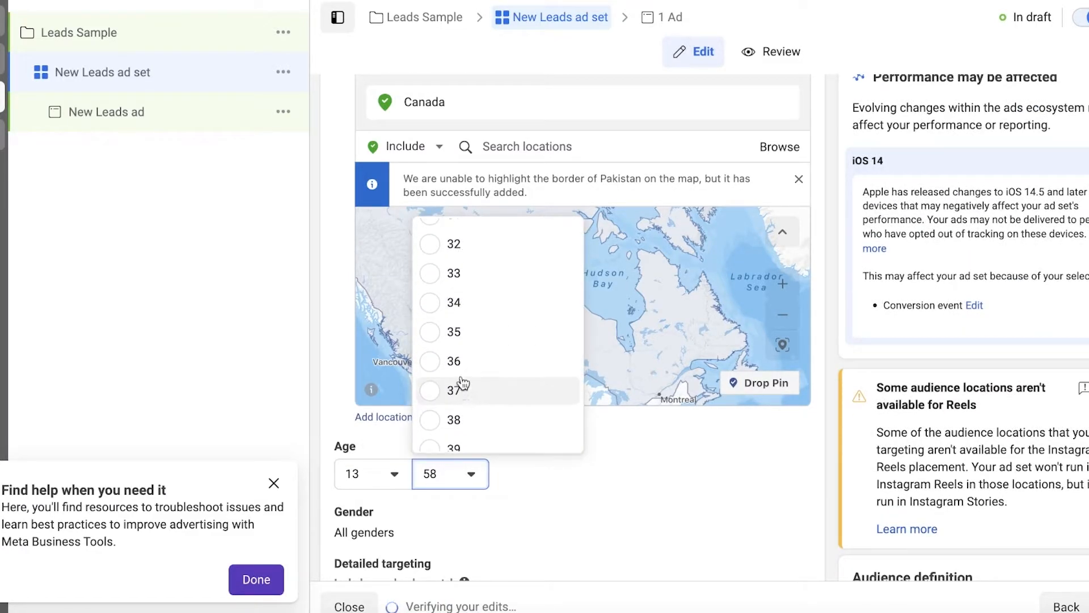
{"action": "left_click", "coordinate": [461, 302]}
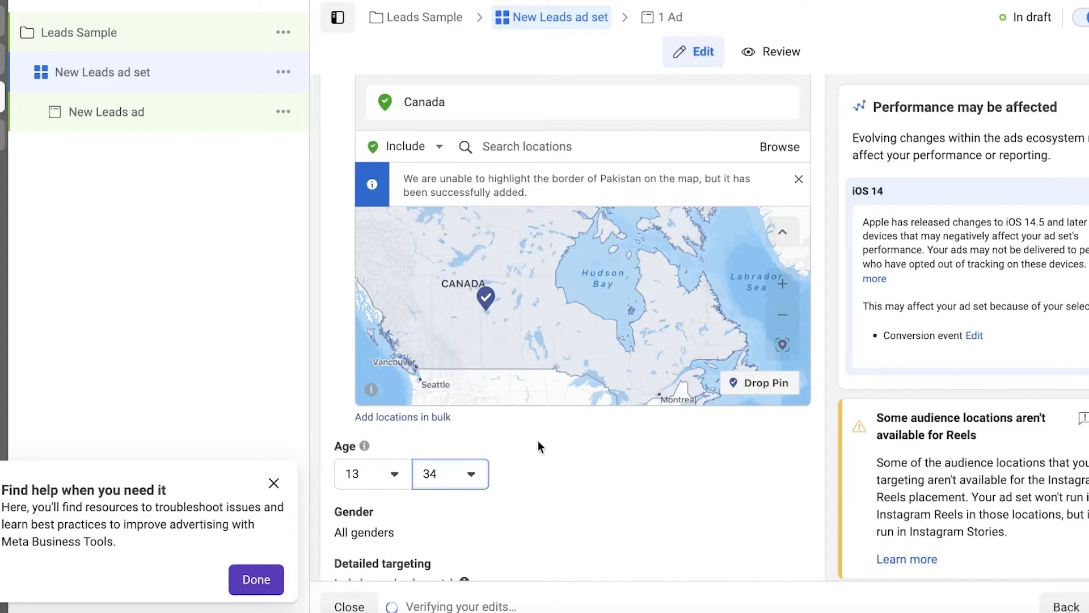
{"action": "left_click", "coordinate": [370, 473]}
{"action": "left_click", "coordinate": [397, 316]}
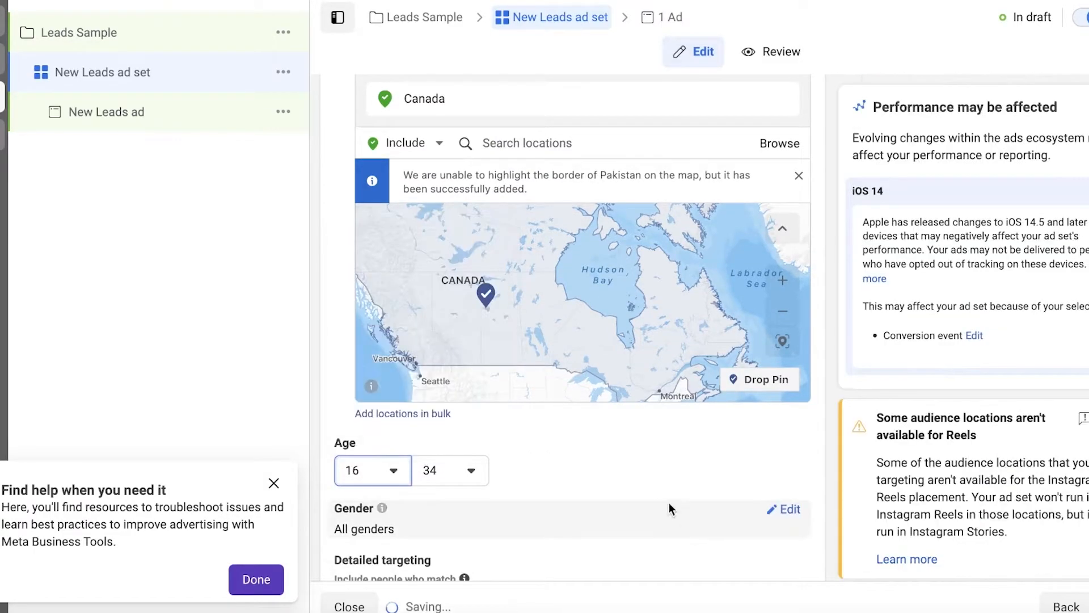
Edit the audience's gender targeting and set it to Women
{"action": "scroll", "coordinate": [622, 457], "scroll_direction": "down", "scroll_amount": 1}
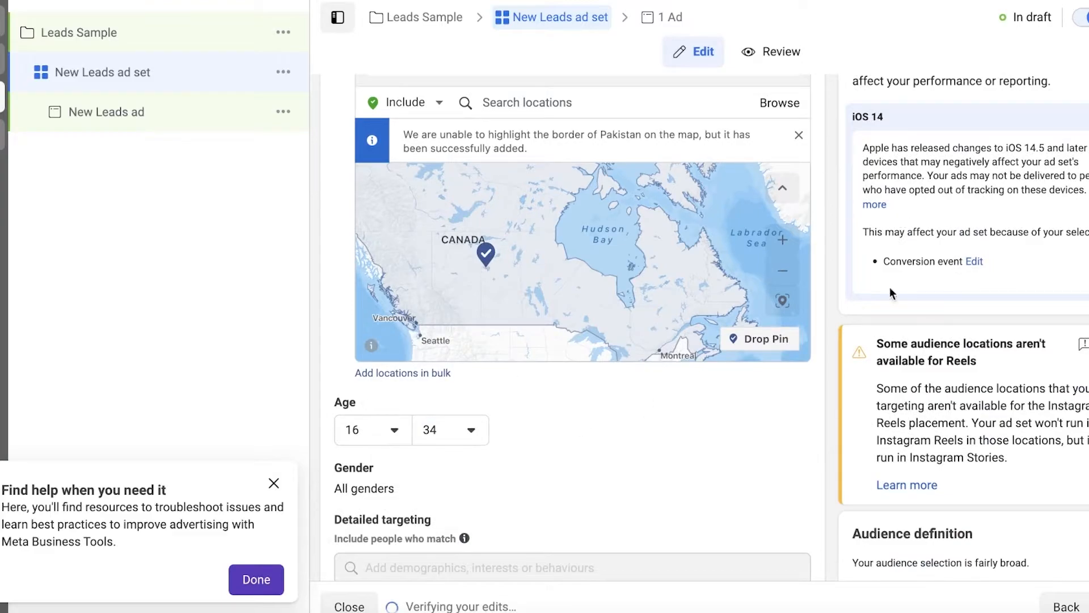
{"action": "scroll", "coordinate": [747, 284], "scroll_direction": "down", "scroll_amount": 2}
{"action": "scroll", "coordinate": [493, 368], "scroll_direction": "down", "scroll_amount": 2}
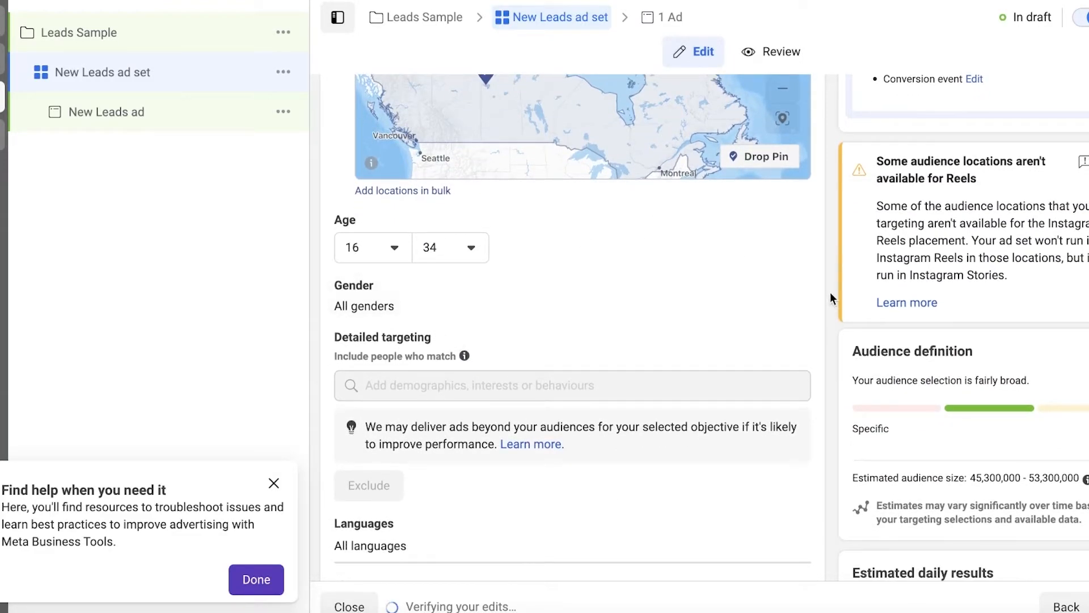
{"action": "left_click", "coordinate": [785, 286]}
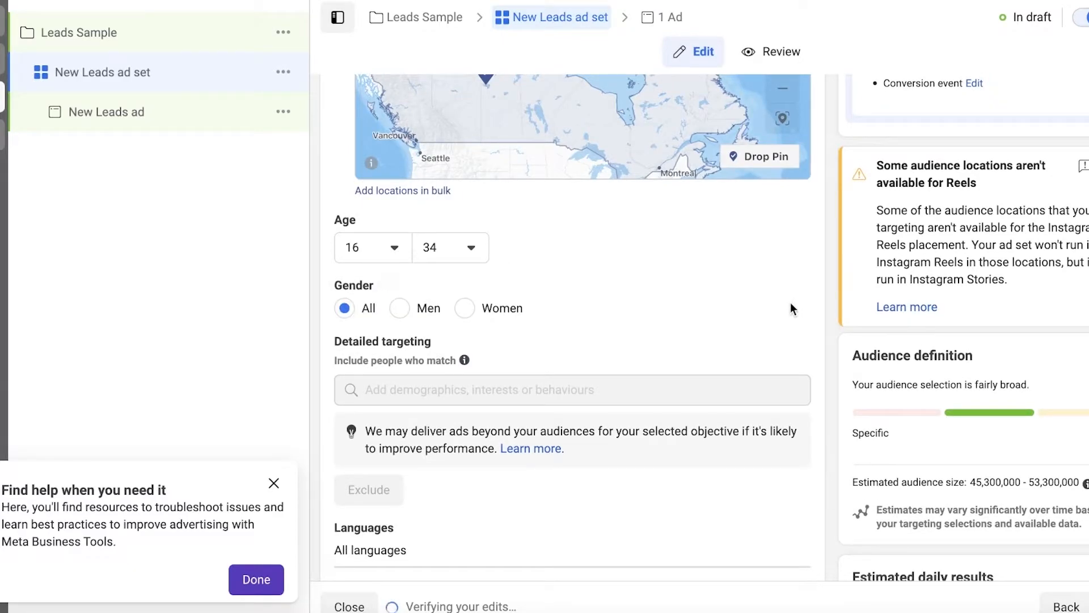
{"action": "left_click", "coordinate": [459, 309]}
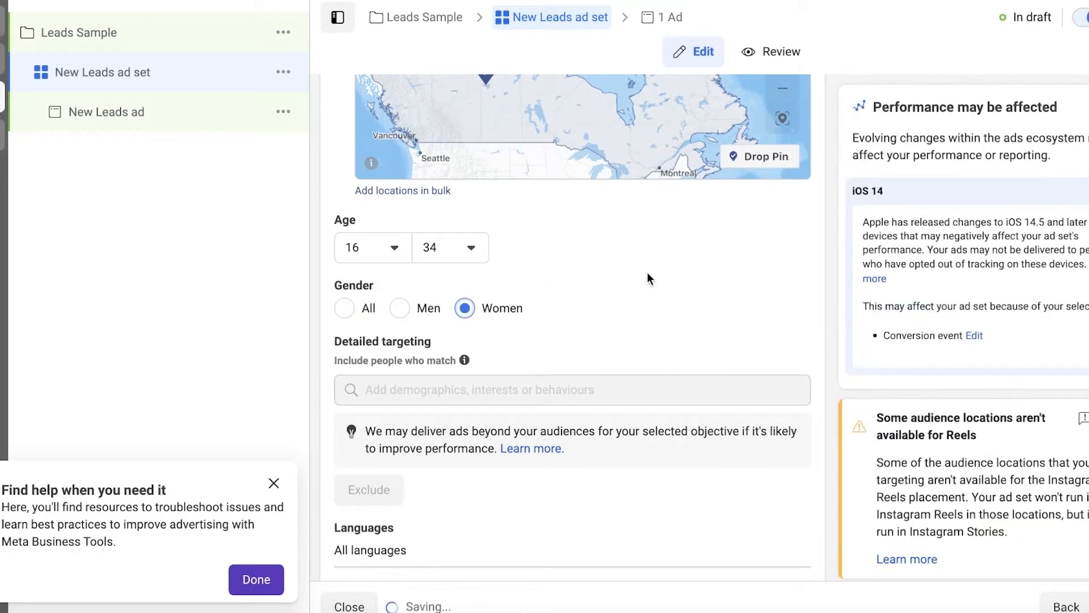
Save the ad set's current audience selection as a reusable audience under the suggested name
{"action": "scroll", "coordinate": [567, 335], "scroll_direction": "down", "scroll_amount": 1}
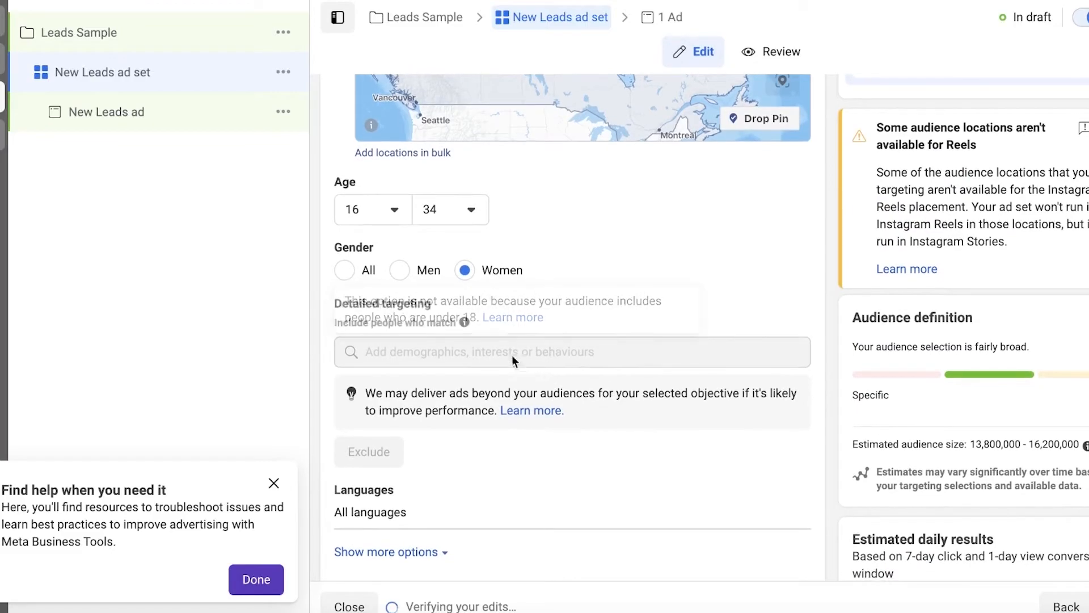
{"action": "scroll", "coordinate": [453, 420], "scroll_direction": "down", "scroll_amount": 1}
{"action": "scroll", "coordinate": [455, 416], "scroll_direction": "down", "scroll_amount": 4}
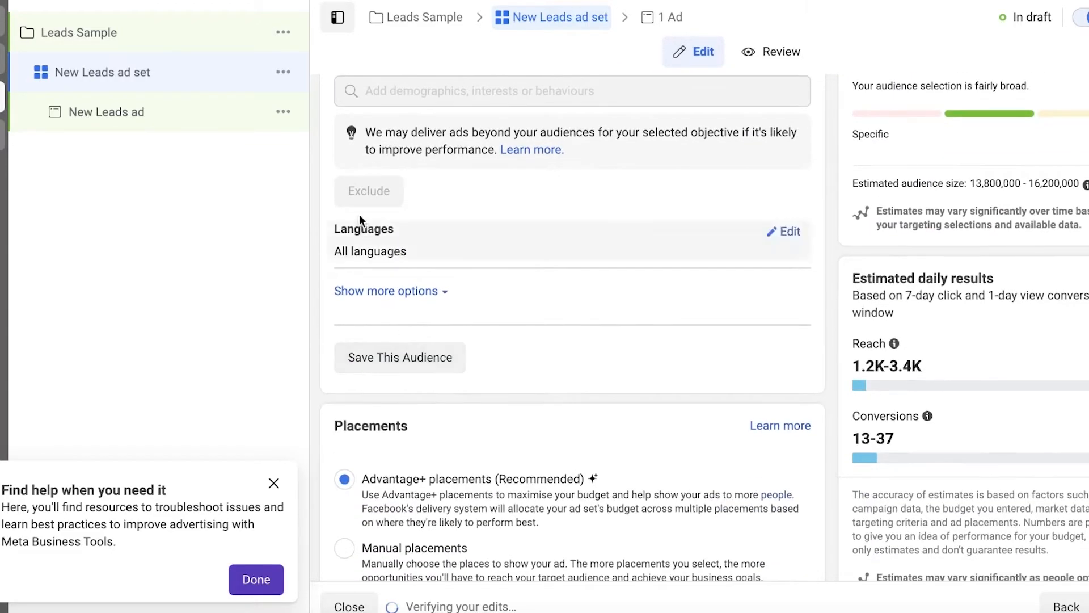
{"action": "scroll", "coordinate": [454, 315], "scroll_direction": "down", "scroll_amount": 1}
{"action": "left_click", "coordinate": [418, 301]}
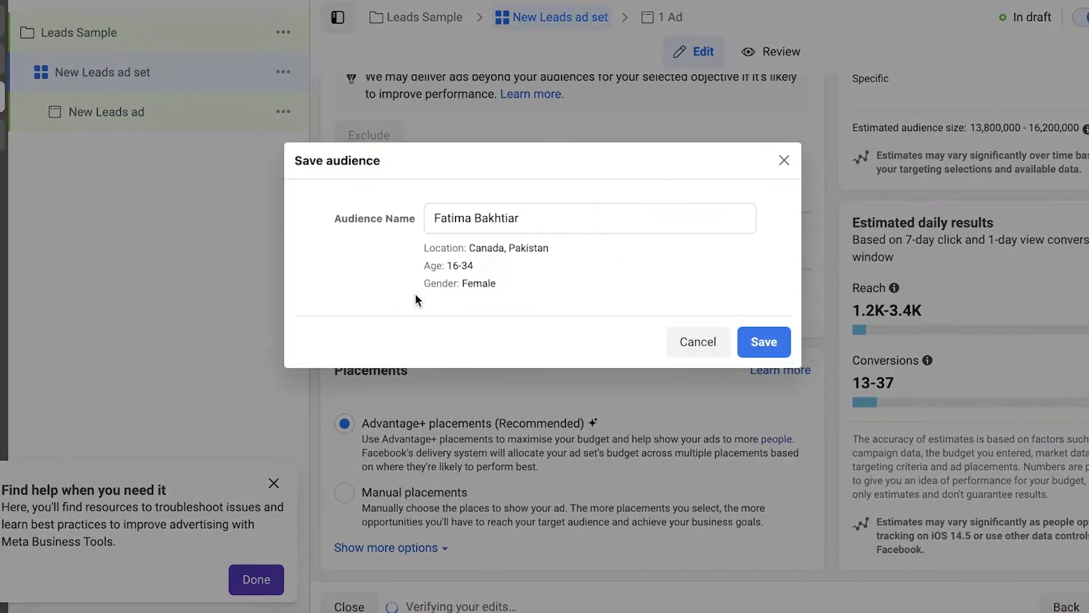
{"action": "left_click", "coordinate": [748, 339]}
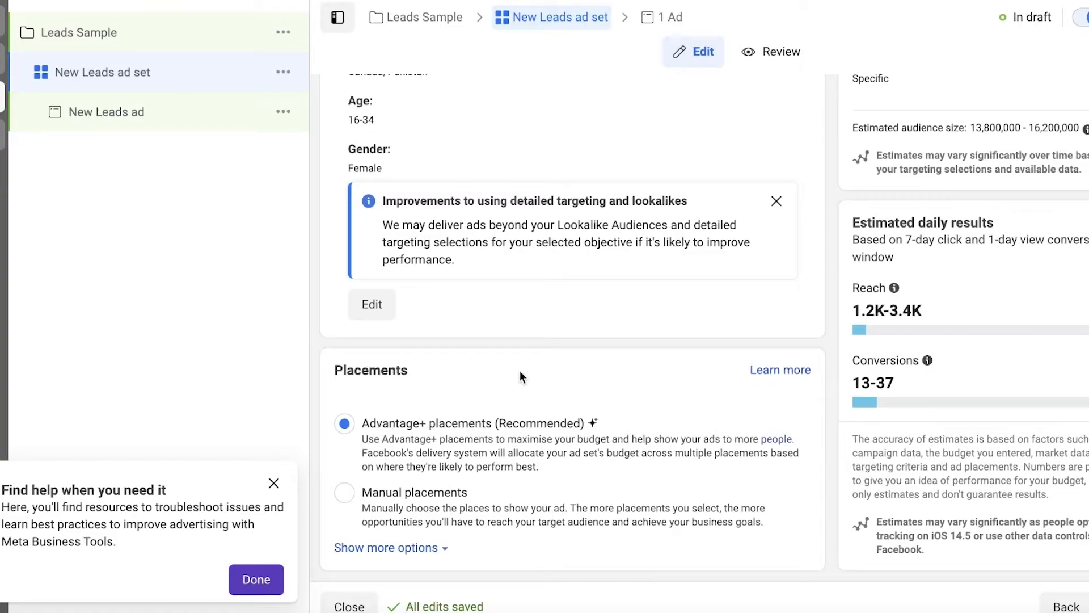
Switch the ad set to manual placements and review the platforms and placement types on offer
{"action": "left_click", "coordinate": [345, 493]}
{"action": "scroll", "coordinate": [372, 475], "scroll_direction": "down", "scroll_amount": 8}
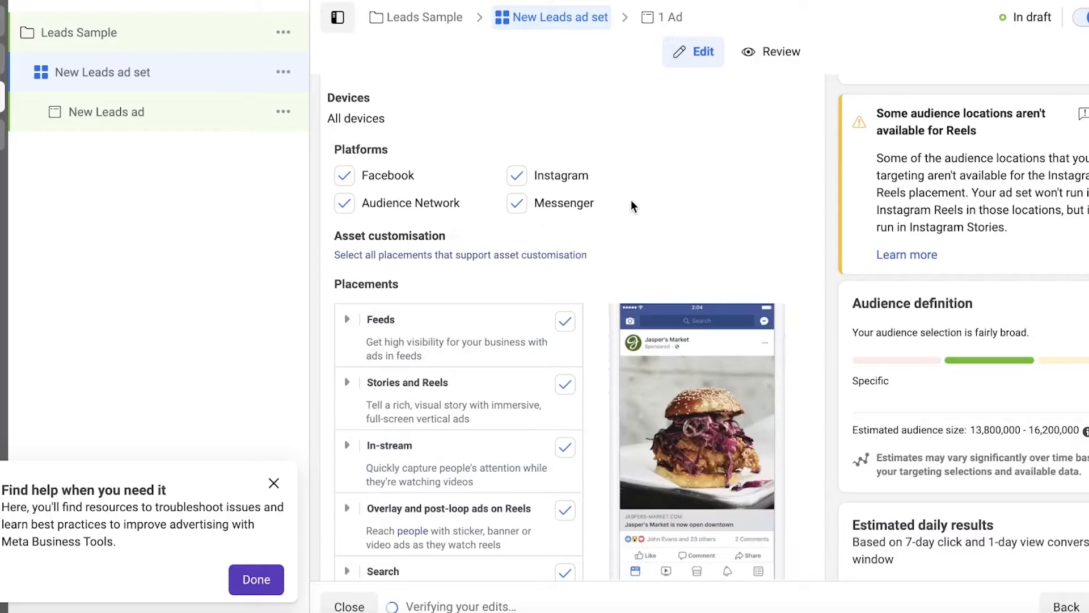
{"action": "scroll", "coordinate": [641, 206], "scroll_direction": "up", "scroll_amount": 1}
{"action": "scroll", "coordinate": [652, 227], "scroll_direction": "down", "scroll_amount": 3}
{"action": "scroll", "coordinate": [655, 232], "scroll_direction": "up", "scroll_amount": 4}
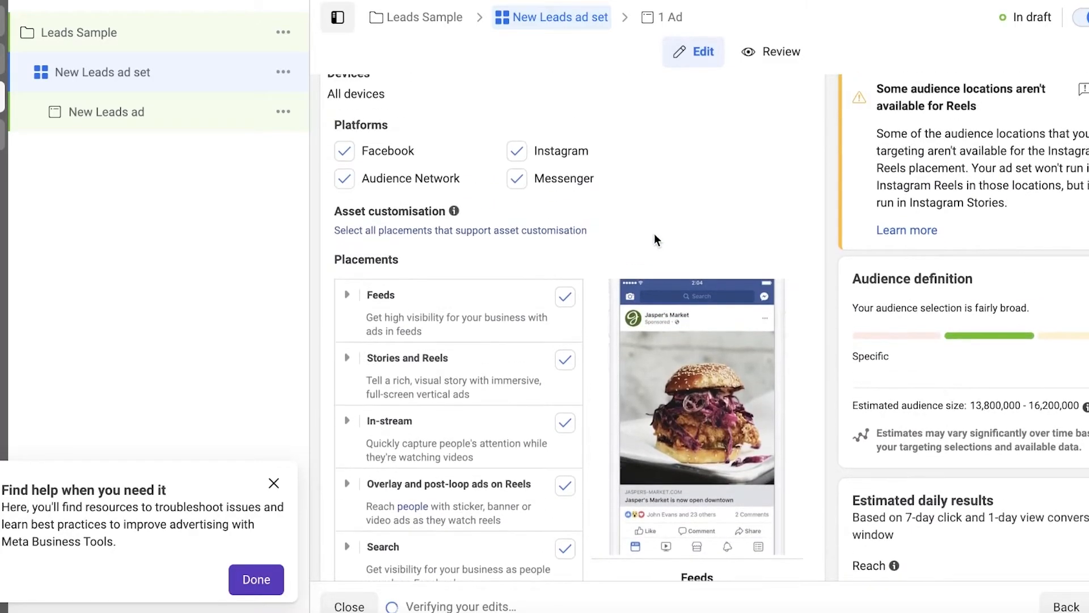
{"action": "scroll", "coordinate": [625, 236], "scroll_direction": "down", "scroll_amount": 6}
{"action": "scroll", "coordinate": [593, 250], "scroll_direction": "up", "scroll_amount": 8}
{"action": "scroll", "coordinate": [588, 253], "scroll_direction": "down", "scroll_amount": 8}
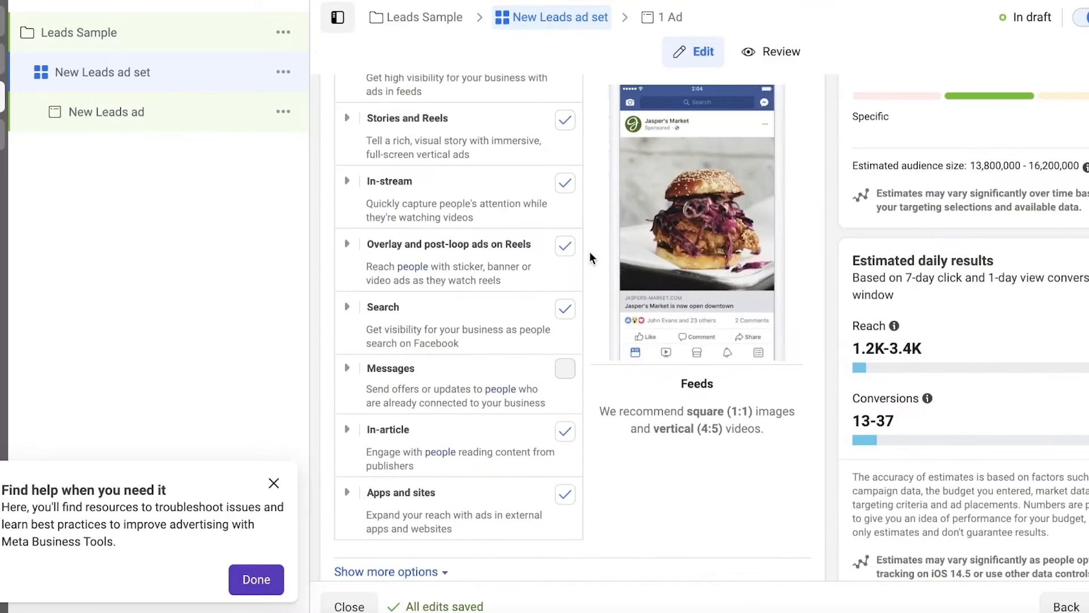
Expand the additional placement options and examine the mobile device, skippable ad and brand safety settings
{"action": "left_click", "coordinate": [430, 536]}
{"action": "scroll", "coordinate": [569, 358], "scroll_direction": "down", "scroll_amount": 3}
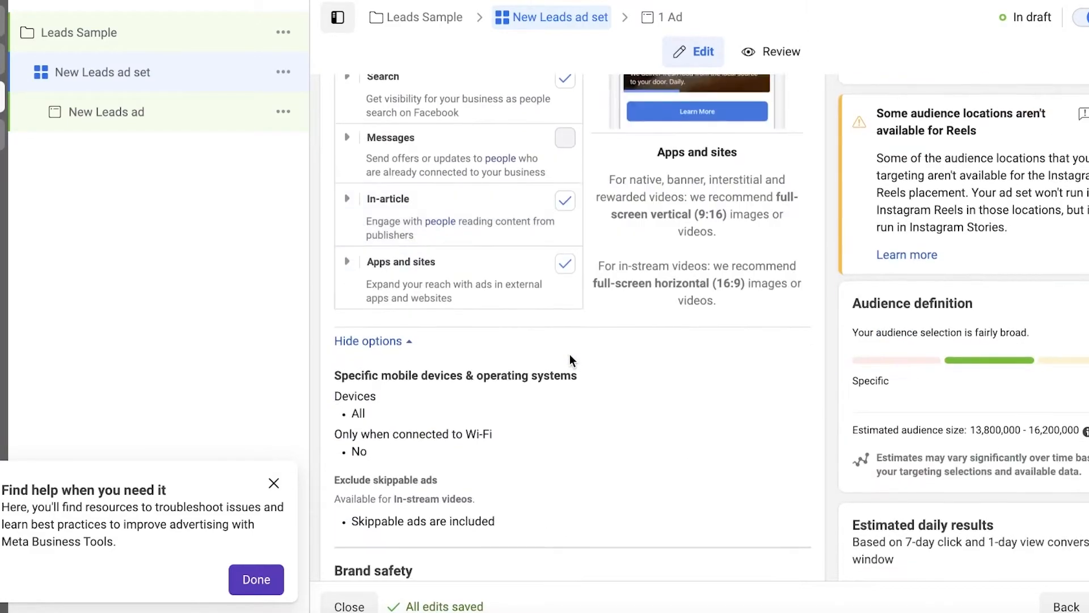
{"action": "scroll", "coordinate": [569, 359], "scroll_direction": "down", "scroll_amount": 2}
{"action": "scroll", "coordinate": [569, 362], "scroll_direction": "down", "scroll_amount": 3}
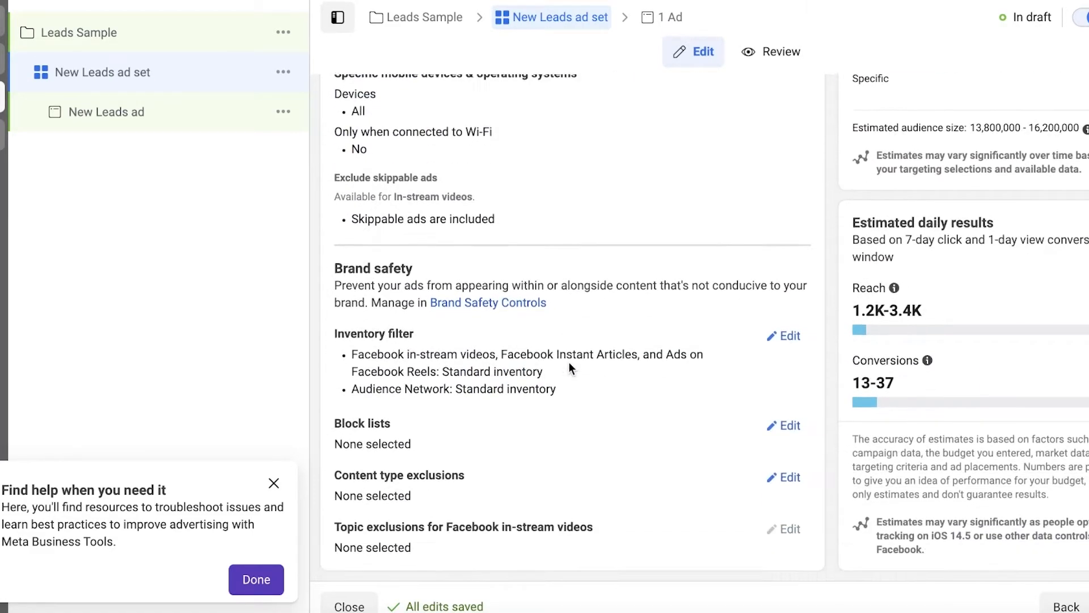
Switch the ad set's placements back to Advantage+ placements (Recommended)
{"action": "scroll", "coordinate": [438, 284], "scroll_direction": "up", "scroll_amount": 12}
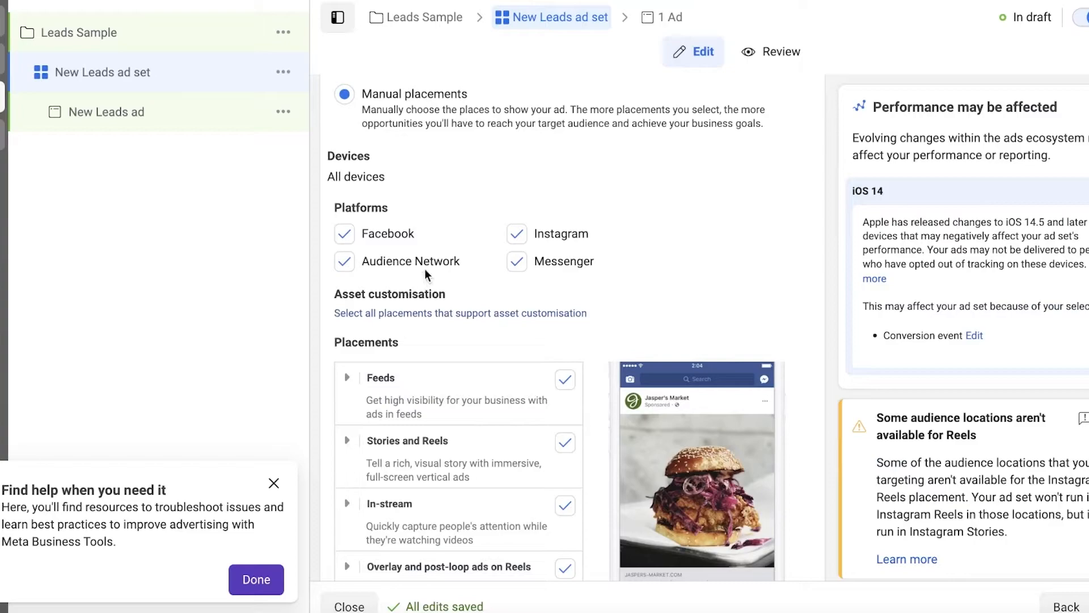
{"action": "scroll", "coordinate": [434, 273], "scroll_direction": "up", "scroll_amount": 3}
{"action": "scroll", "coordinate": [428, 278], "scroll_direction": "down", "scroll_amount": 7}
{"action": "scroll", "coordinate": [427, 279], "scroll_direction": "up", "scroll_amount": 6}
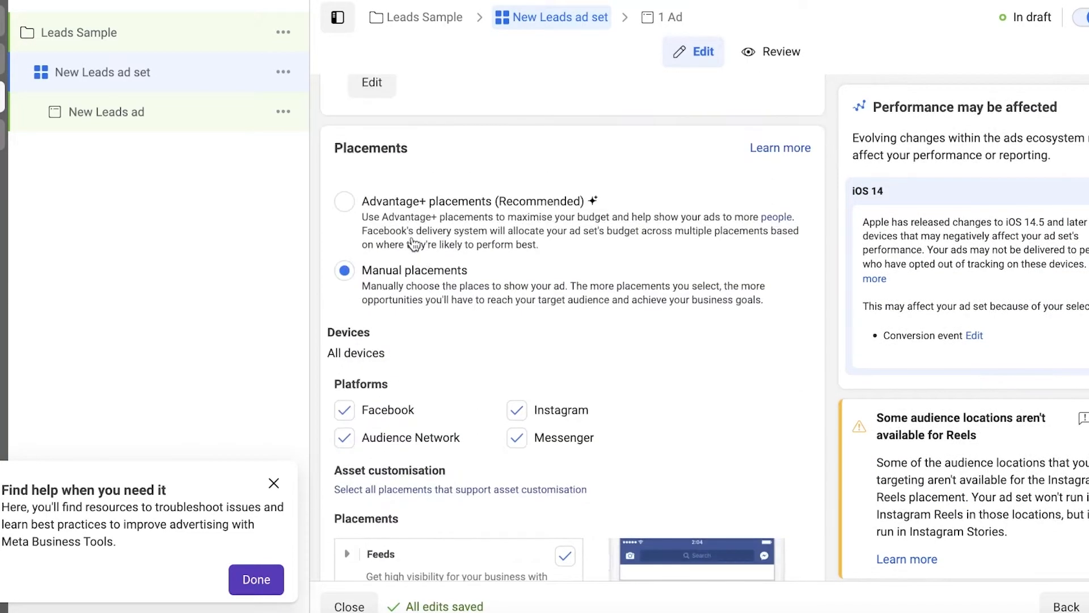
{"action": "left_click", "coordinate": [363, 205]}
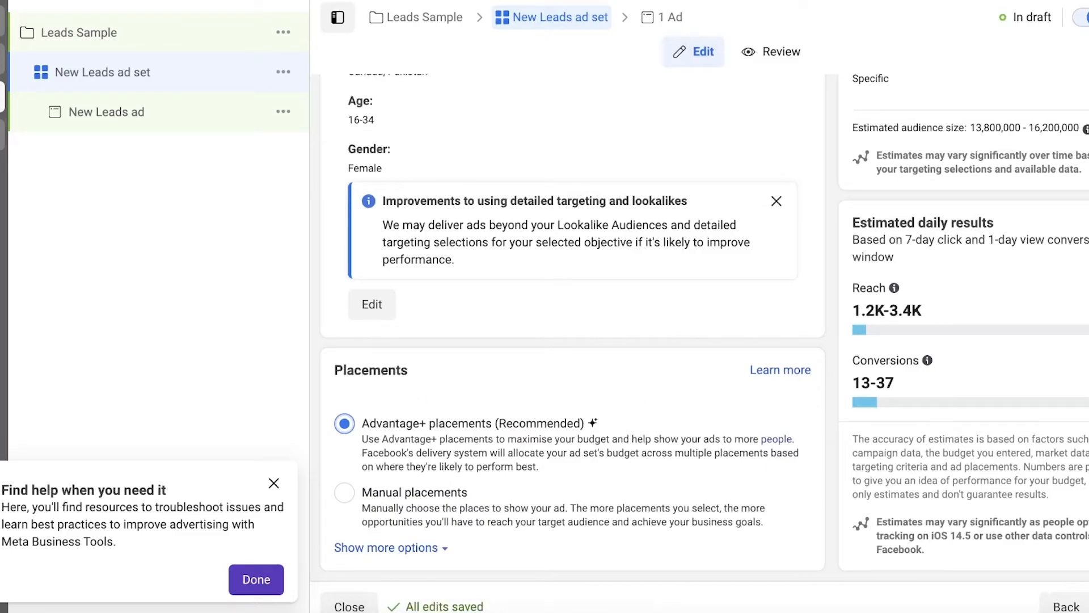
Continue to the New Leads ad and check its name field and the Facebook Pages available for its identity
{"action": "left_click", "coordinate": [1088, 606]}
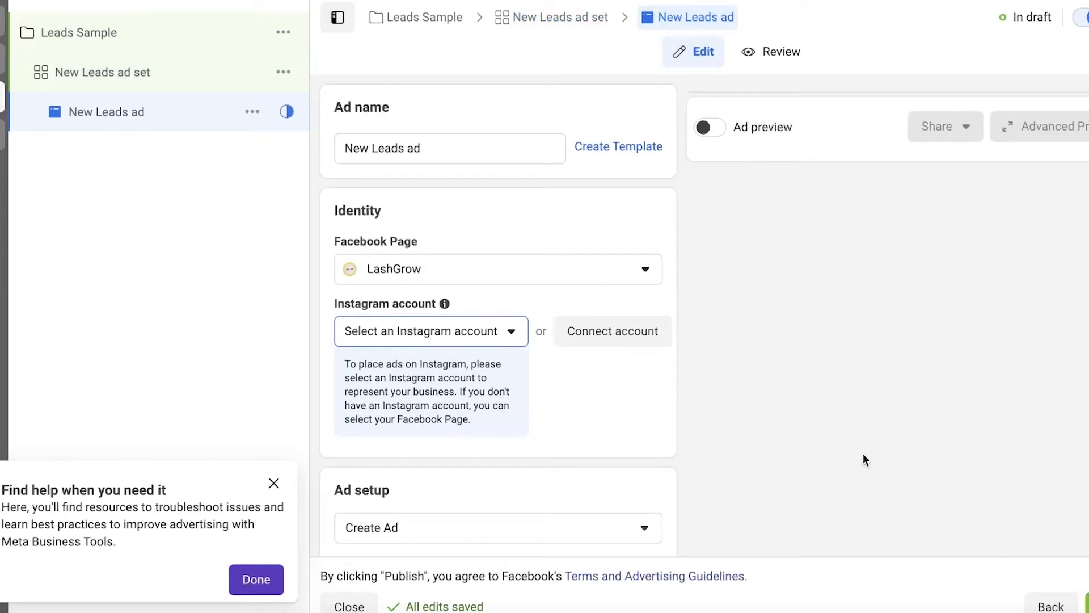
{"action": "double_click", "coordinate": [428, 148]}
{"action": "triple_click", "coordinate": [429, 148]}
{"action": "left_click", "coordinate": [445, 182]}
{"action": "scroll", "coordinate": [461, 267], "scroll_direction": "down", "scroll_amount": 1}
{"action": "left_click", "coordinate": [433, 245]}
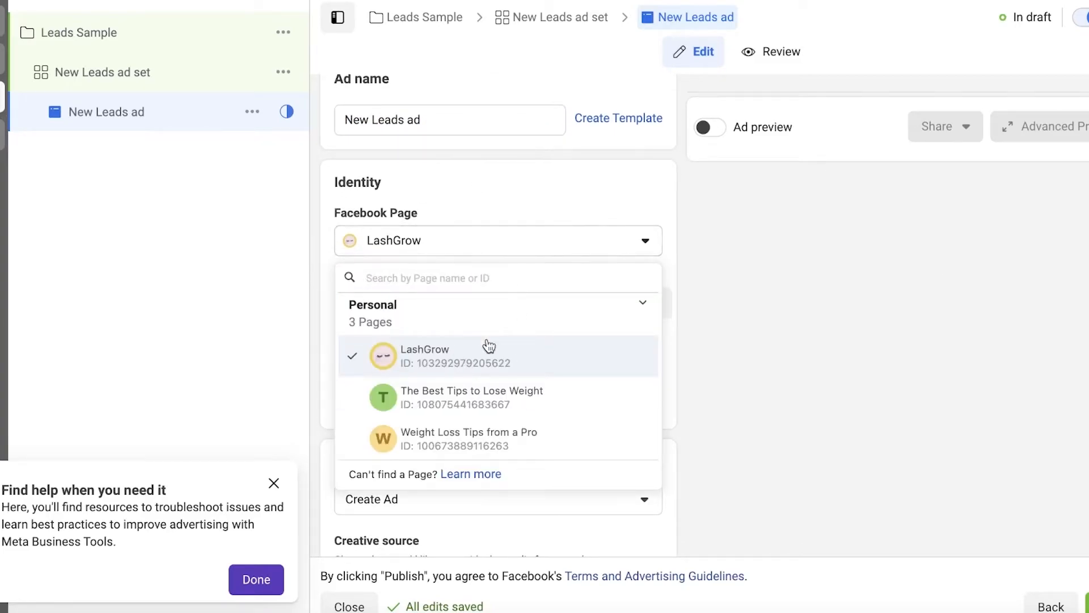
{"action": "left_click", "coordinate": [607, 253]}
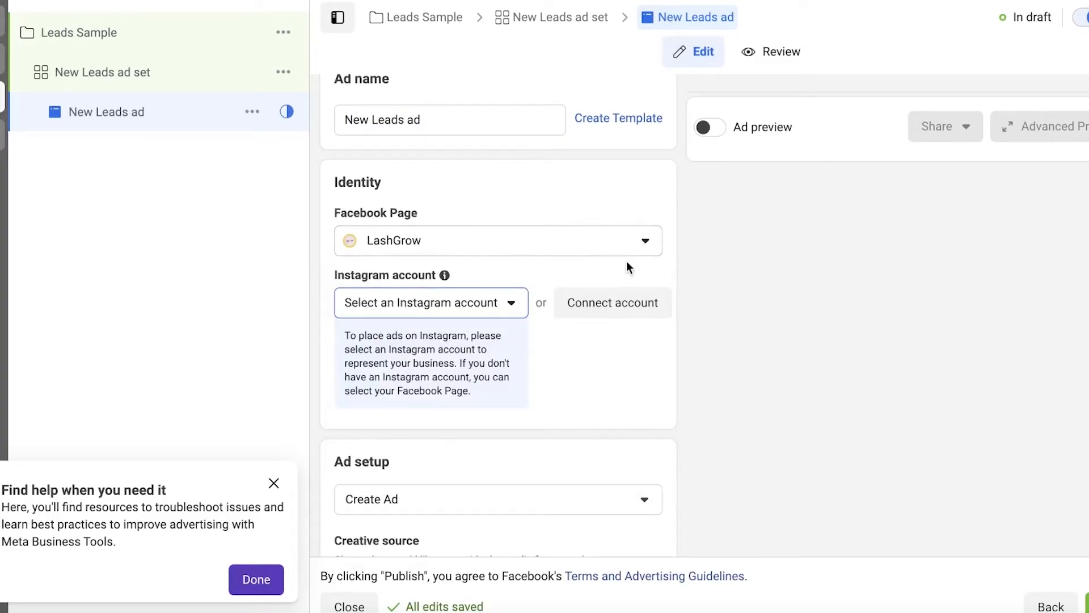
Check the Instagram account choices and the ad setup choices without changing either of them
{"action": "left_click", "coordinate": [462, 310]}
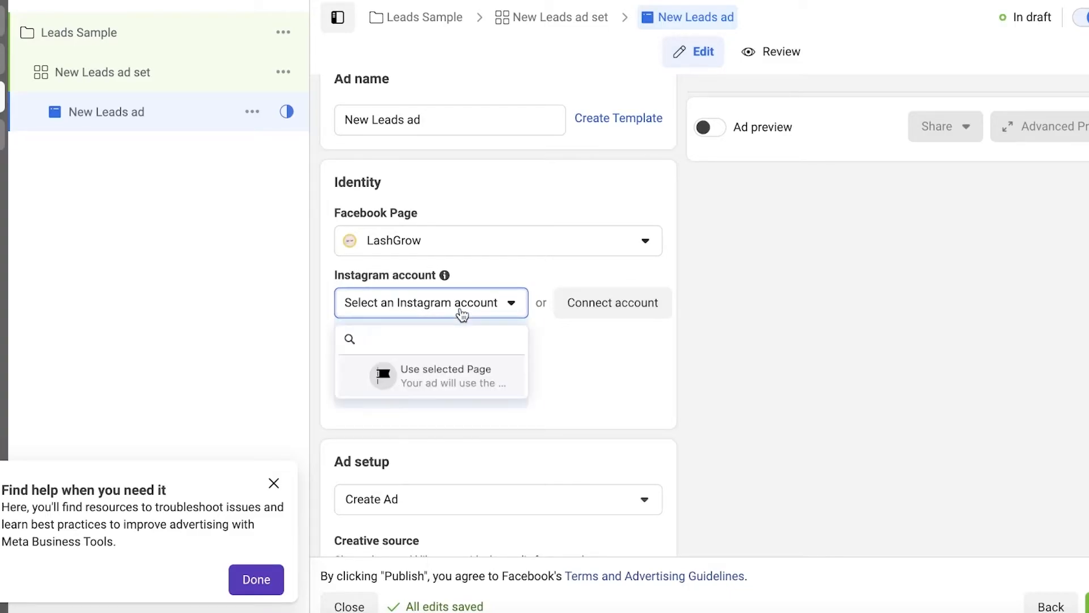
{"action": "left_click", "coordinate": [462, 311]}
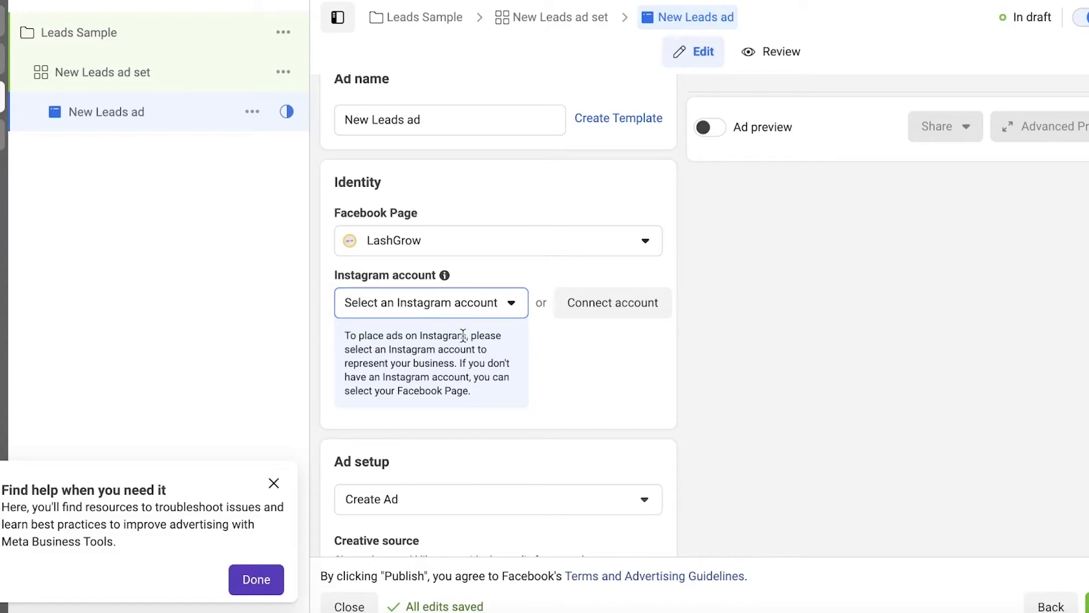
{"action": "scroll", "coordinate": [462, 336], "scroll_direction": "down", "scroll_amount": 4}
{"action": "left_click", "coordinate": [506, 271]}
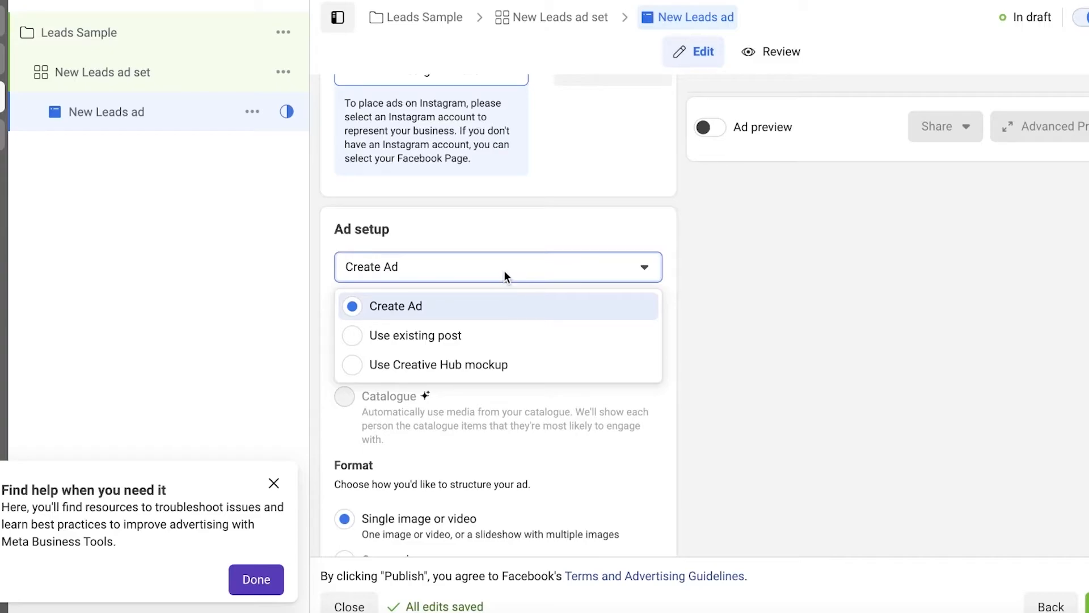
{"action": "left_click", "coordinate": [753, 262]}
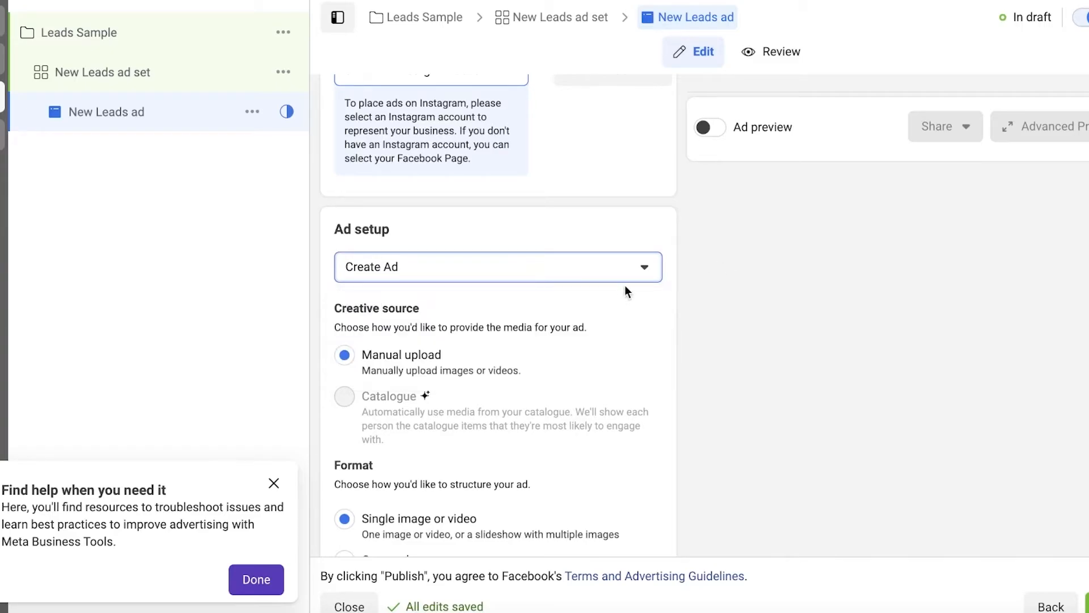
Examine the ad's creative source, format options and the ad creative fields for media, primary text, headline and description
{"action": "scroll", "coordinate": [511, 312], "scroll_direction": "down", "scroll_amount": 1}
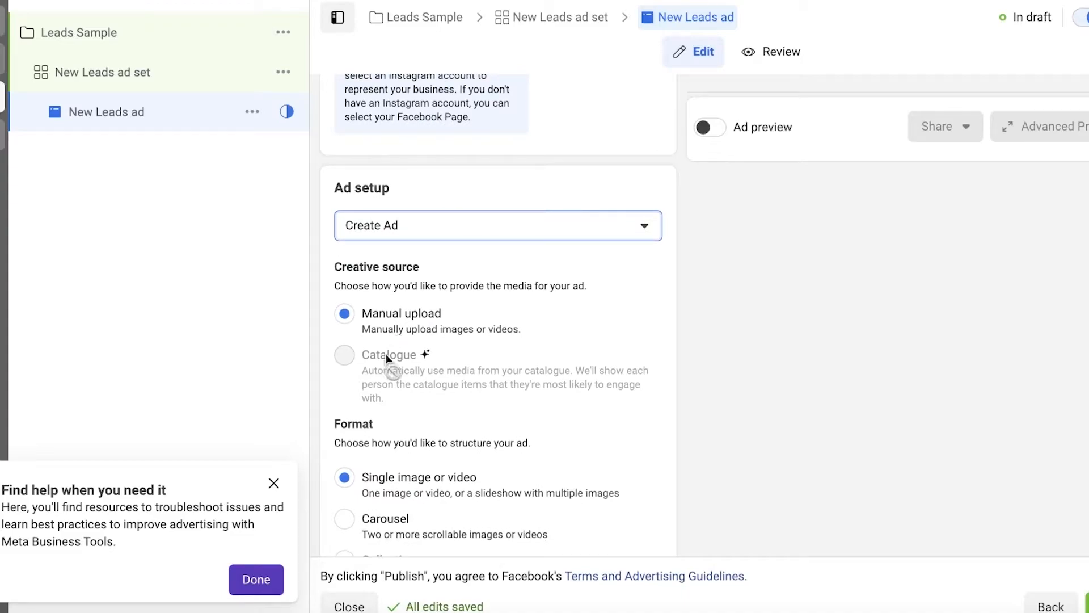
{"action": "mouse_move", "coordinate": [366, 370]}
{"action": "scroll", "coordinate": [366, 370], "scroll_direction": "down", "scroll_amount": 1}
{"action": "scroll", "coordinate": [854, 309], "scroll_direction": "down", "scroll_amount": 3}
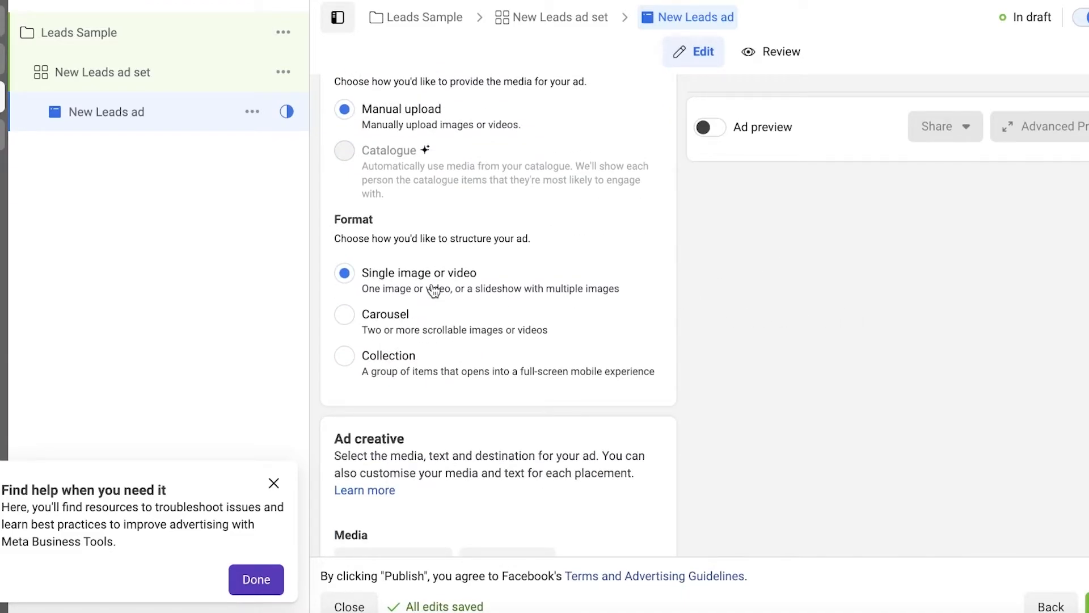
{"action": "scroll", "coordinate": [435, 291], "scroll_direction": "down", "scroll_amount": 1}
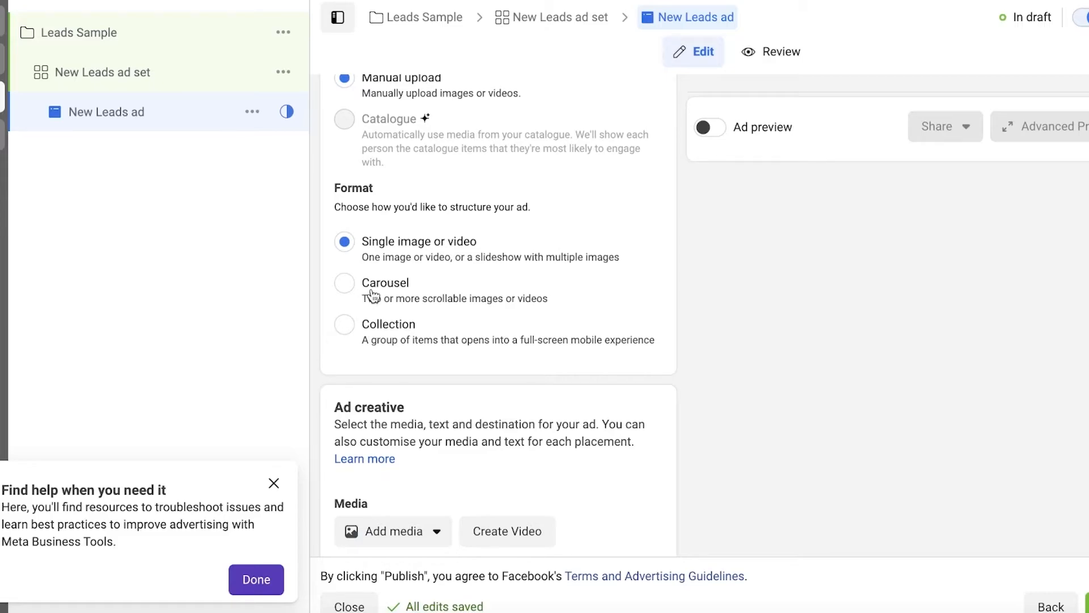
{"action": "scroll", "coordinate": [377, 292], "scroll_direction": "down", "scroll_amount": 1}
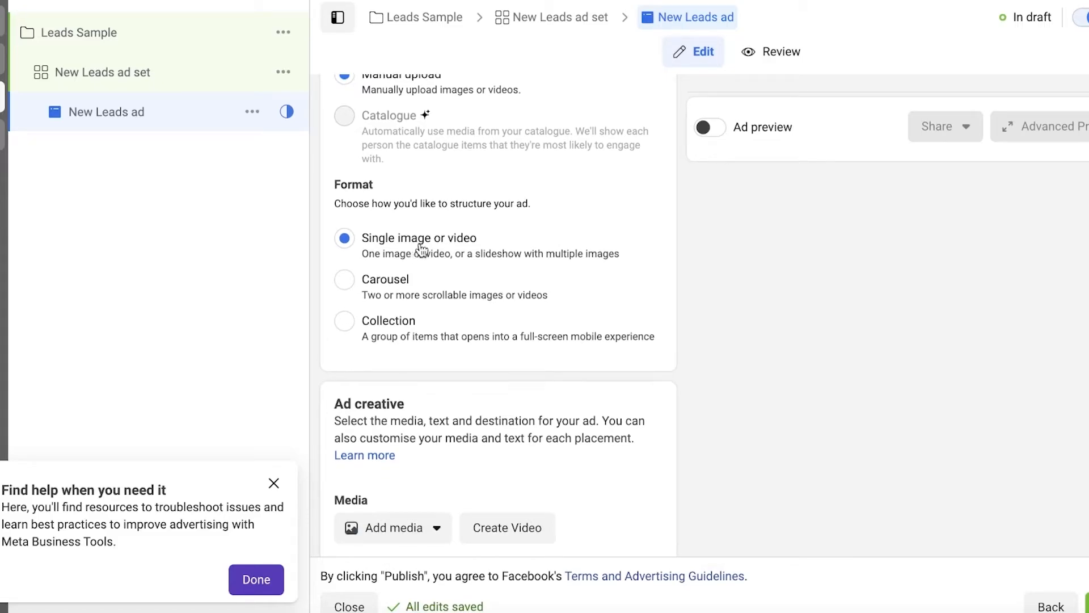
{"action": "scroll", "coordinate": [420, 250], "scroll_direction": "down", "scroll_amount": 5}
{"action": "scroll", "coordinate": [418, 248], "scroll_direction": "down", "scroll_amount": 1}
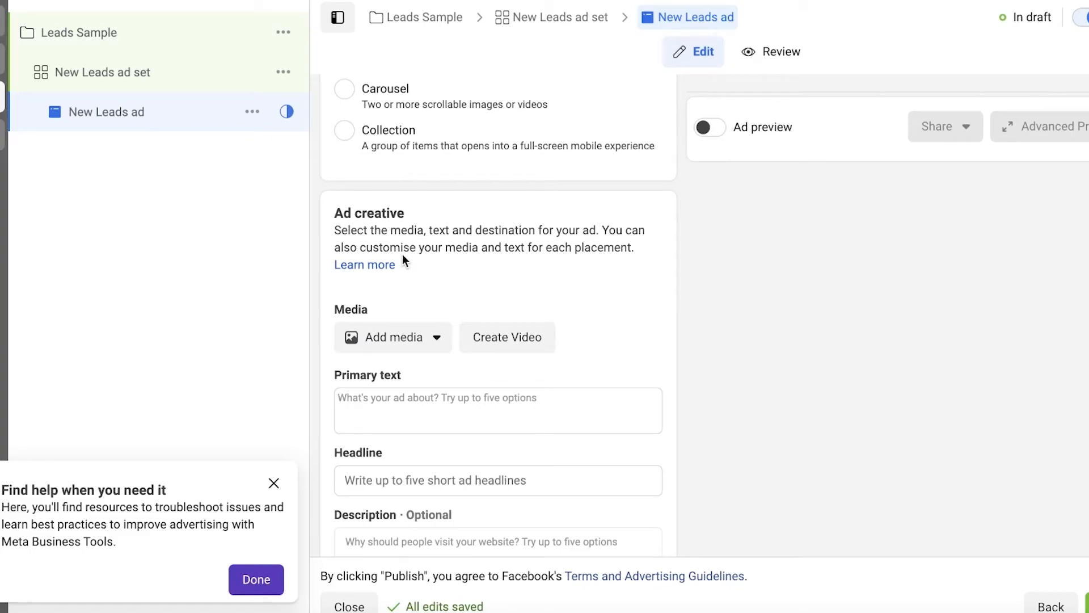
{"action": "scroll", "coordinate": [403, 255], "scroll_direction": "down", "scroll_amount": 2}
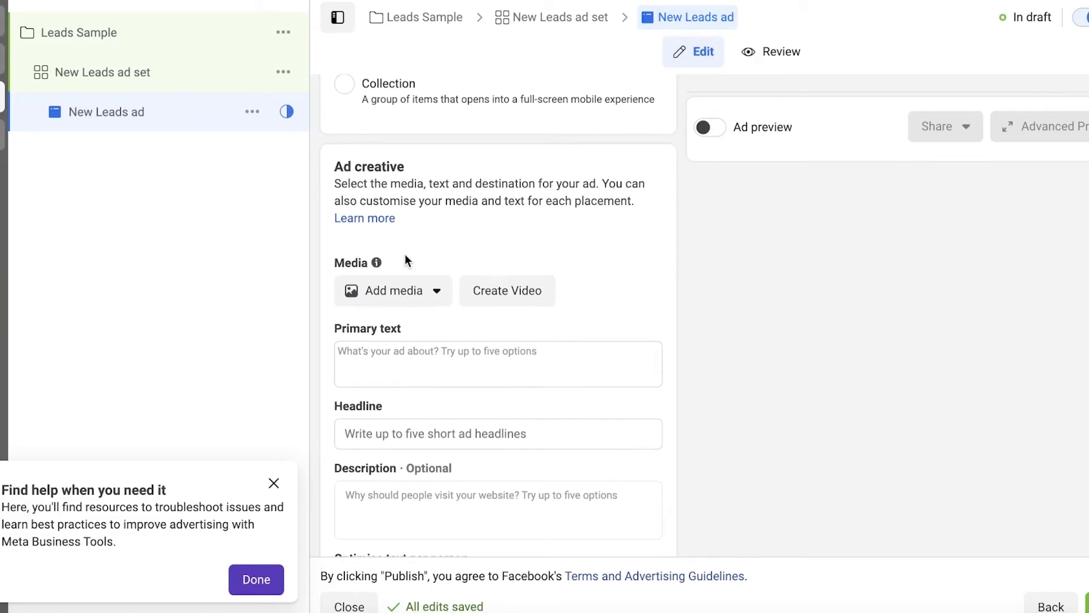
{"action": "scroll", "coordinate": [469, 198], "scroll_direction": "down", "scroll_amount": 3}
{"action": "scroll", "coordinate": [470, 202], "scroll_direction": "up", "scroll_amount": 1}
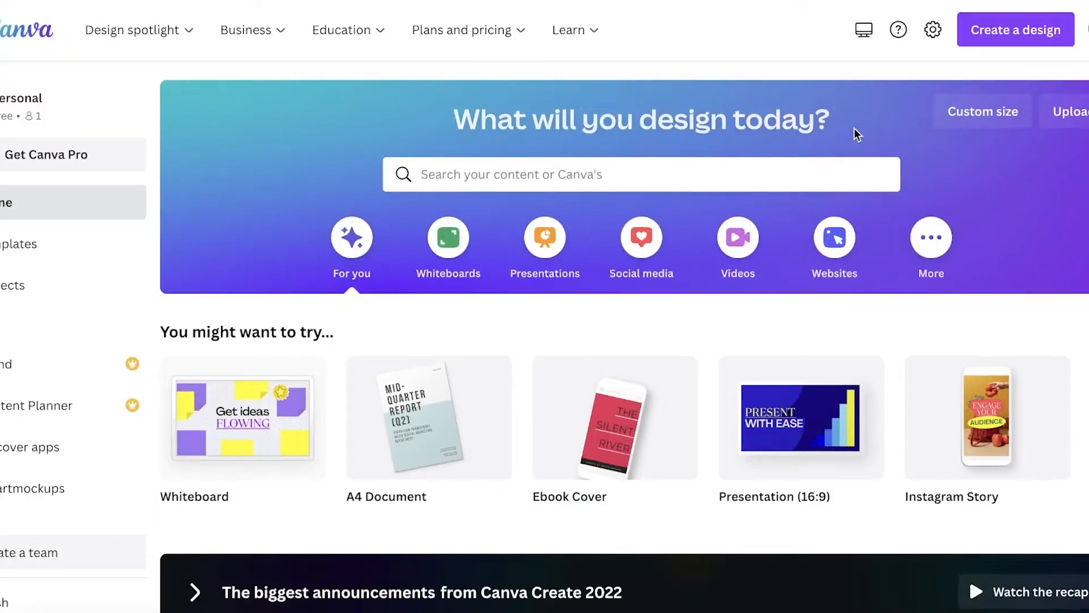
Switch to Canva and search its templates for "ad"
{"action": "scroll", "coordinate": [853, 136], "scroll_direction": "down", "scroll_amount": 2}
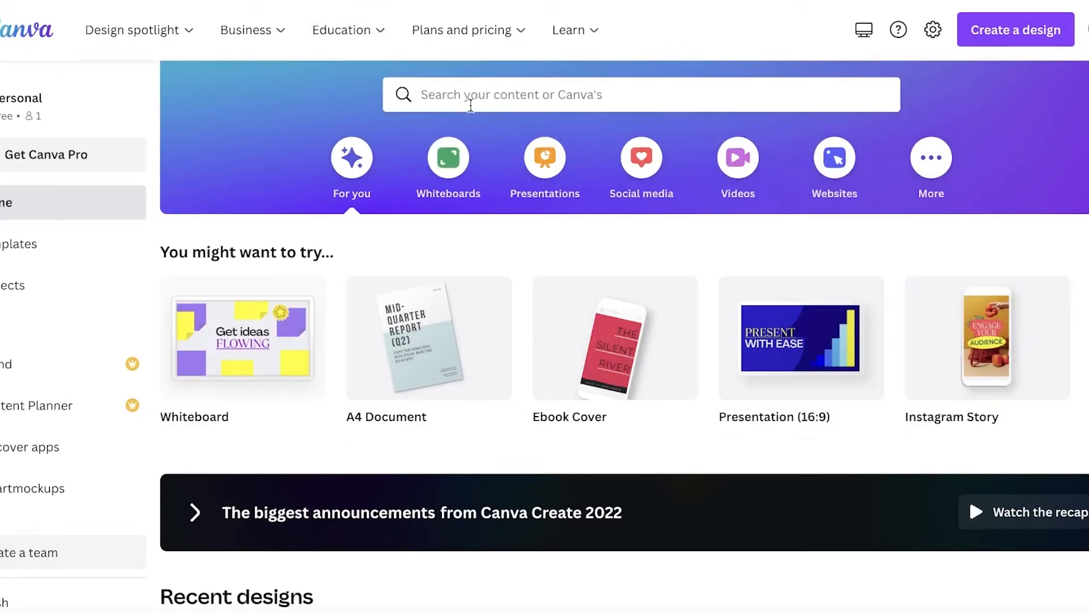
{"action": "left_click", "coordinate": [470, 106]}
{"action": "type", "text": "ad"}
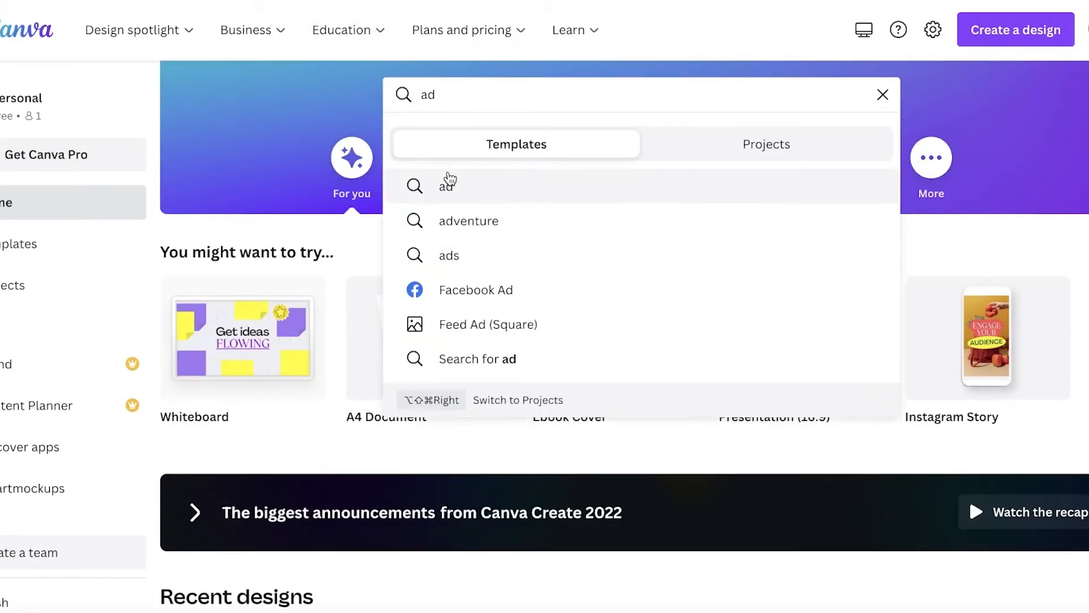
{"action": "left_click", "coordinate": [1025, 255]}
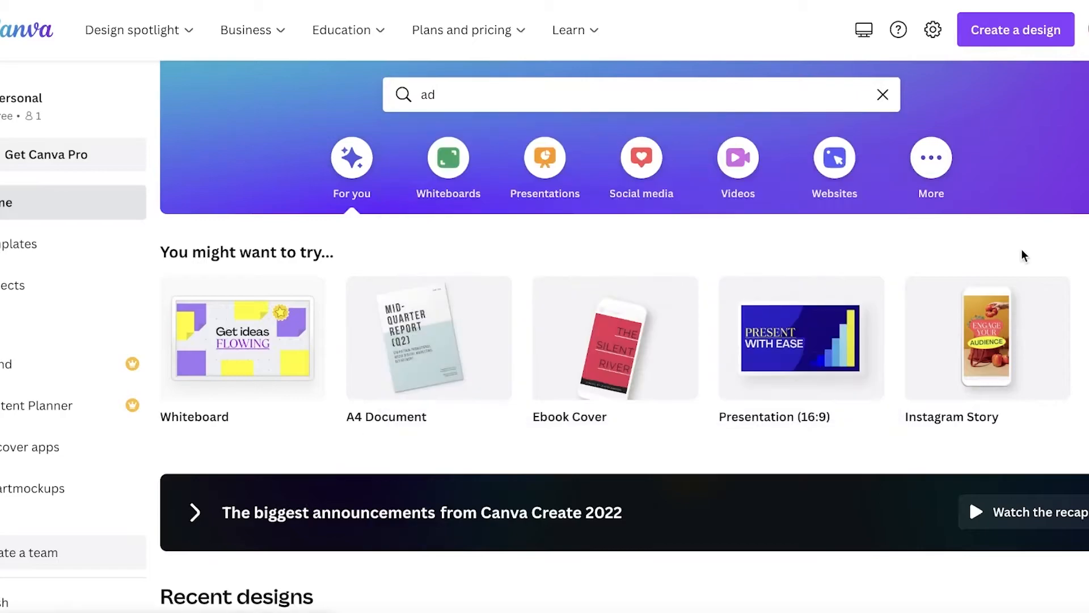
Browse the Facebook Ad templates and open the Yellow Furniture Sale template for editing
{"action": "scroll", "coordinate": [1021, 249], "scroll_direction": "down", "scroll_amount": 3}
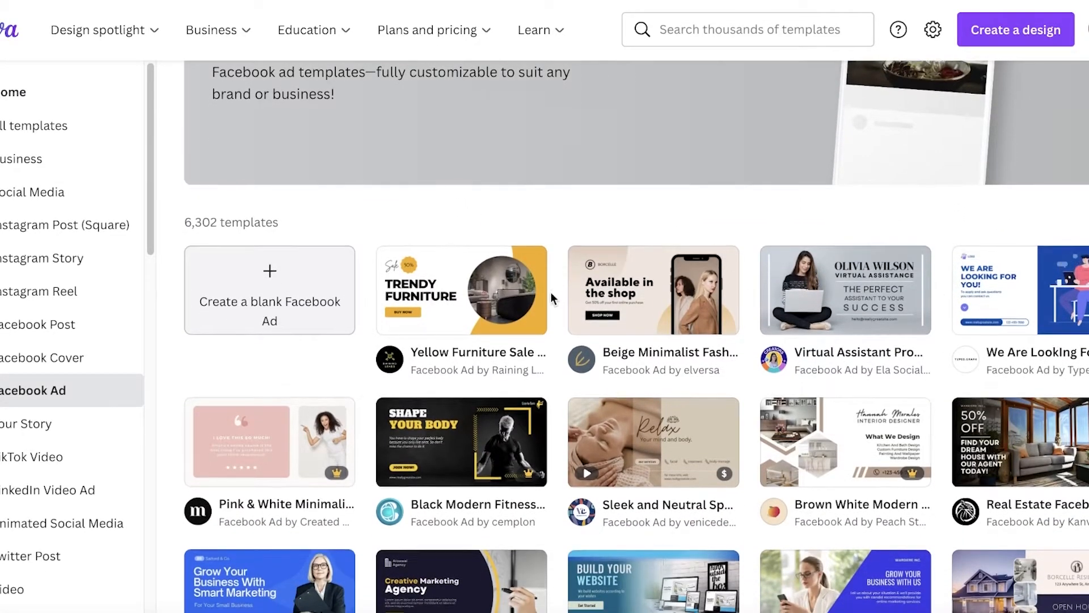
{"action": "scroll", "coordinate": [552, 292], "scroll_direction": "down", "scroll_amount": 3}
{"action": "left_click", "coordinate": [261, 166]}
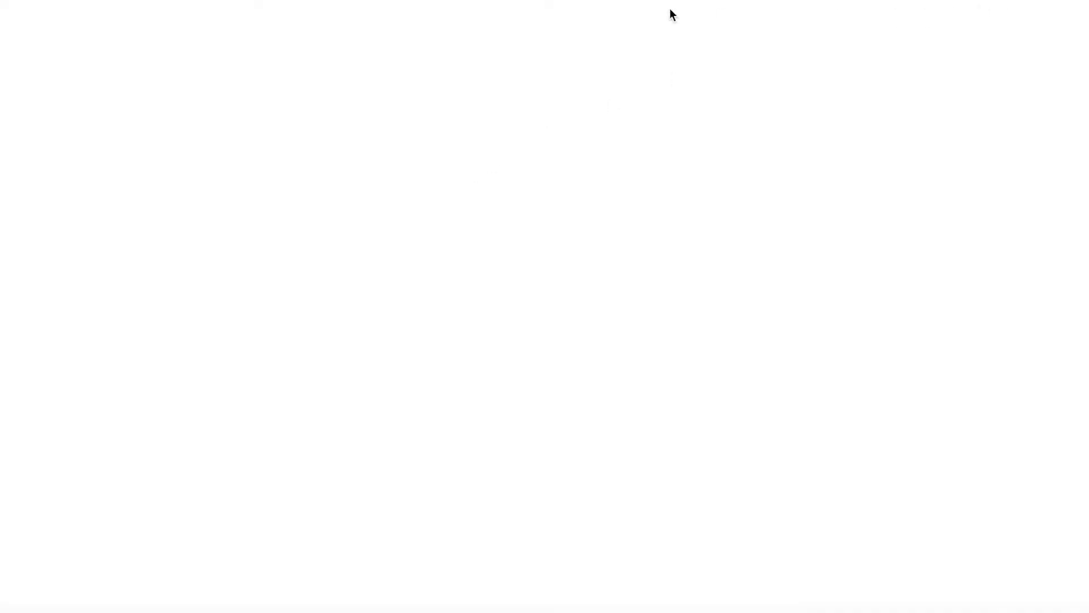
{"action": "scroll", "coordinate": [165, 182], "scroll_direction": "down", "scroll_amount": 10}
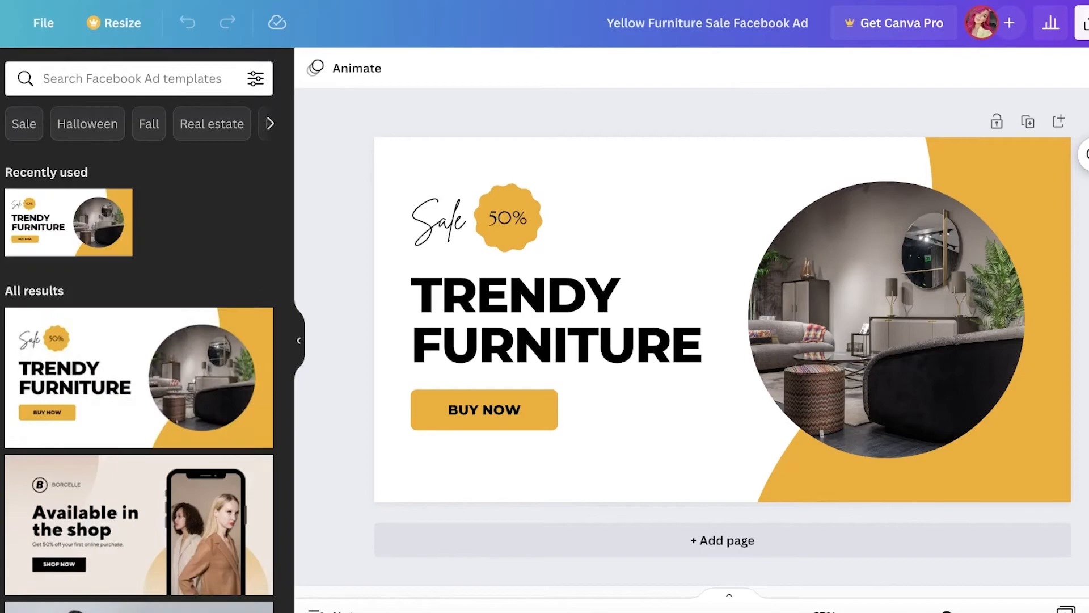
Download the Yellow Furniture Sale design as a PNG at 1,200 × 628 px
{"action": "left_click", "coordinate": [1083, 22]}
{"action": "left_click", "coordinate": [936, 441]}
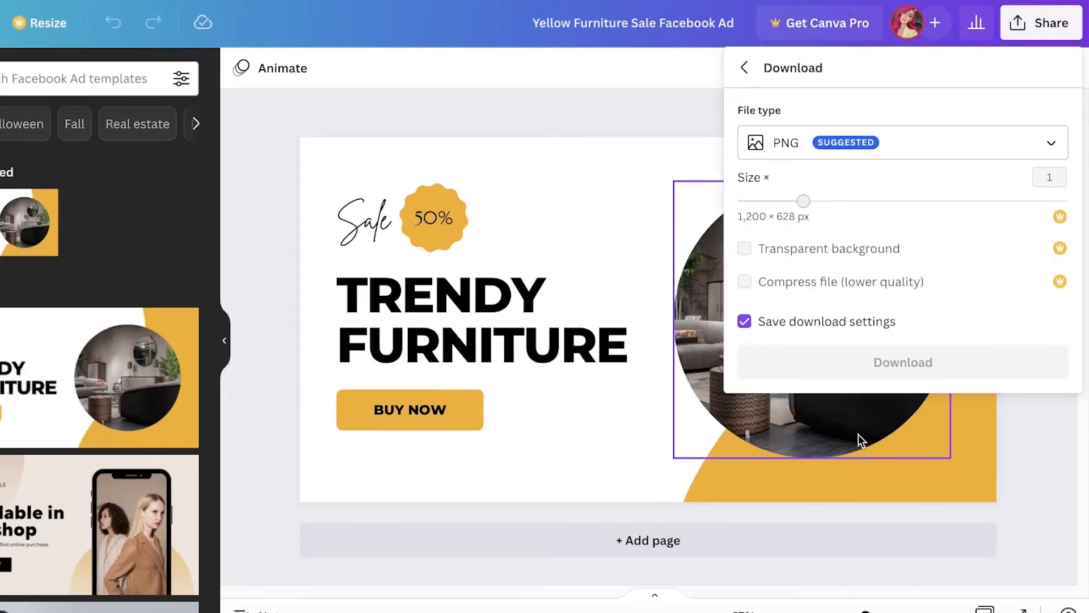
{"action": "left_click", "coordinate": [836, 369]}
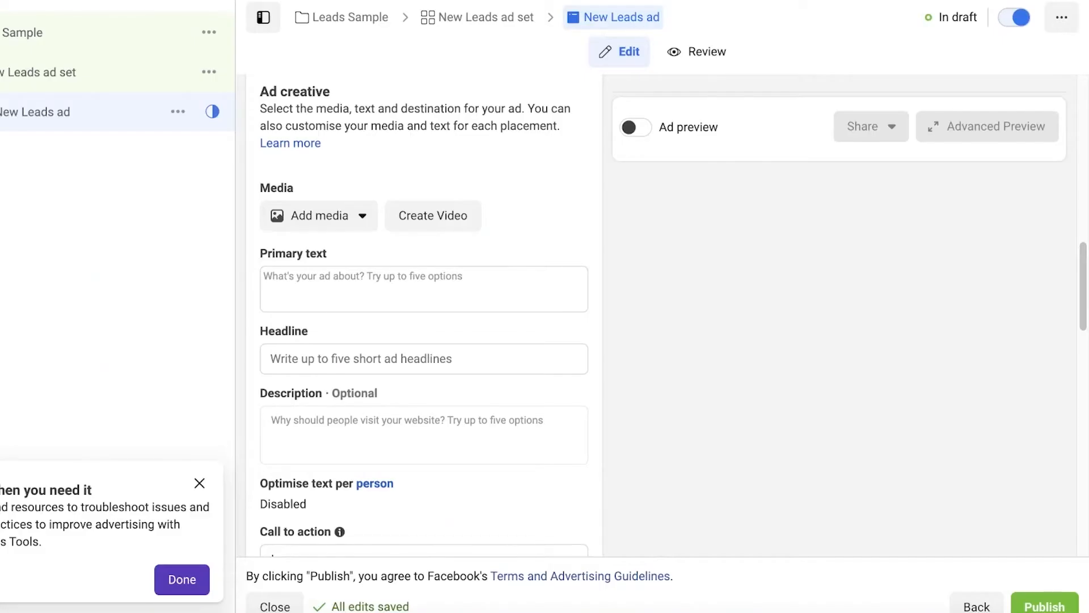
Switch back to Meta Ads Manager and dismiss the help notice beside the New Leads ad
{"action": "left_click", "coordinate": [199, 483]}
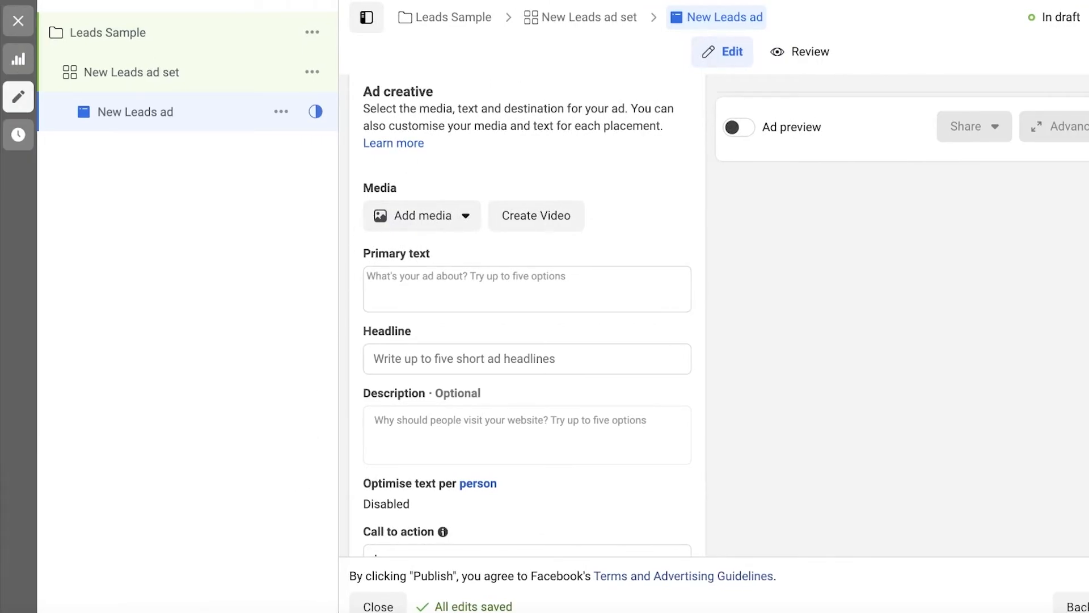
Upload the Yellow Furniture Facebook Ad PNG from Downloads as the ad's image and continue to the placement crops
{"action": "left_click_drag", "start_coordinate": [19, 608], "coordinate": [429, 227]}
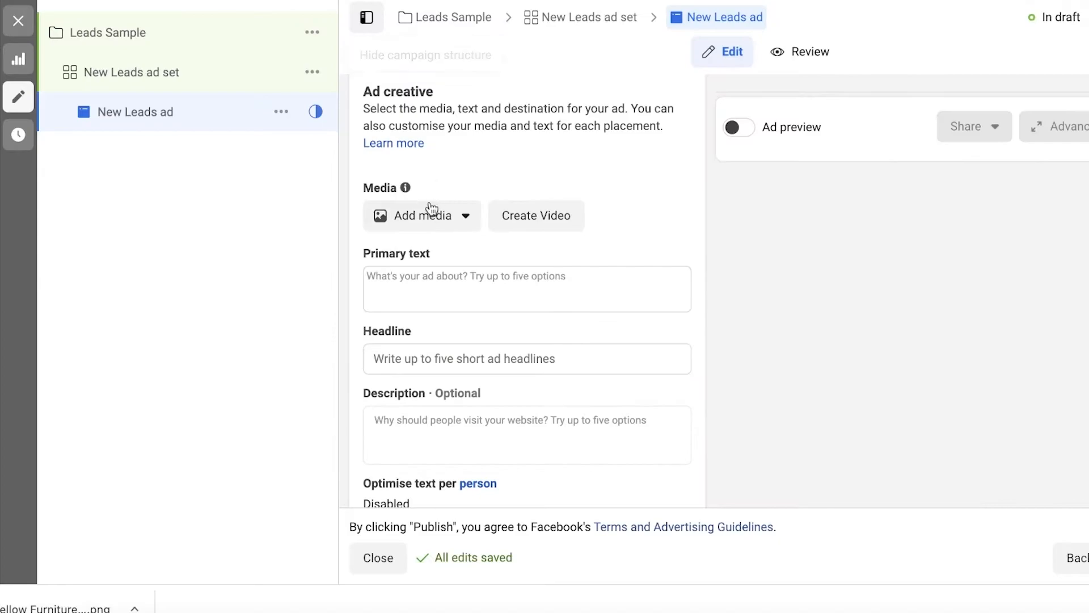
{"action": "left_click", "coordinate": [427, 218]}
{"action": "left_click", "coordinate": [421, 257]}
{"action": "left_click", "coordinate": [306, 107]}
{"action": "left_click", "coordinate": [278, 224]}
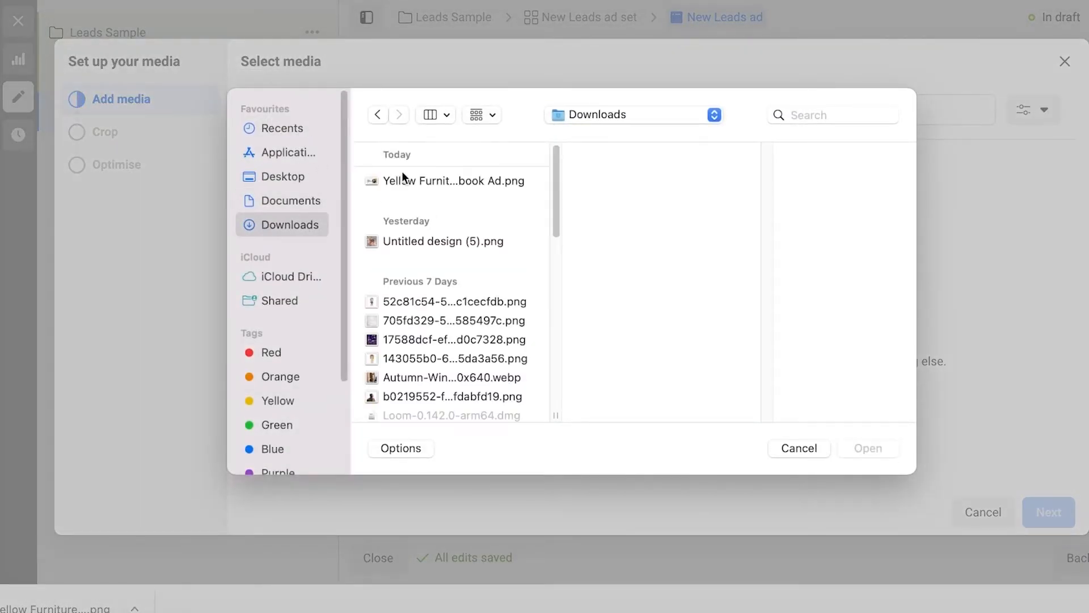
{"action": "left_click", "coordinate": [427, 182]}
{"action": "left_click", "coordinate": [879, 448]}
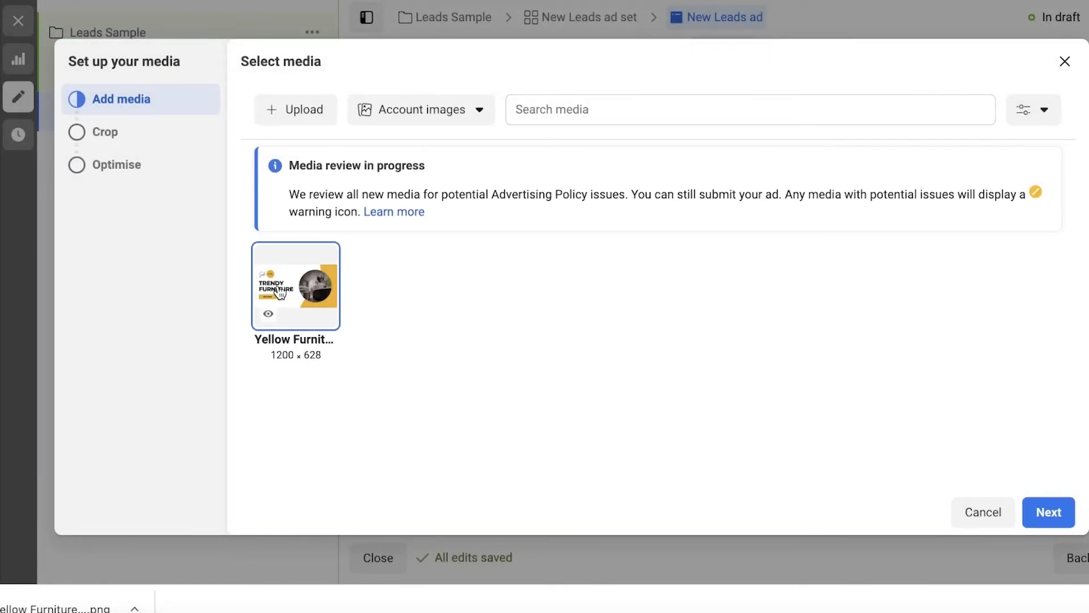
{"action": "left_click", "coordinate": [1038, 512]}
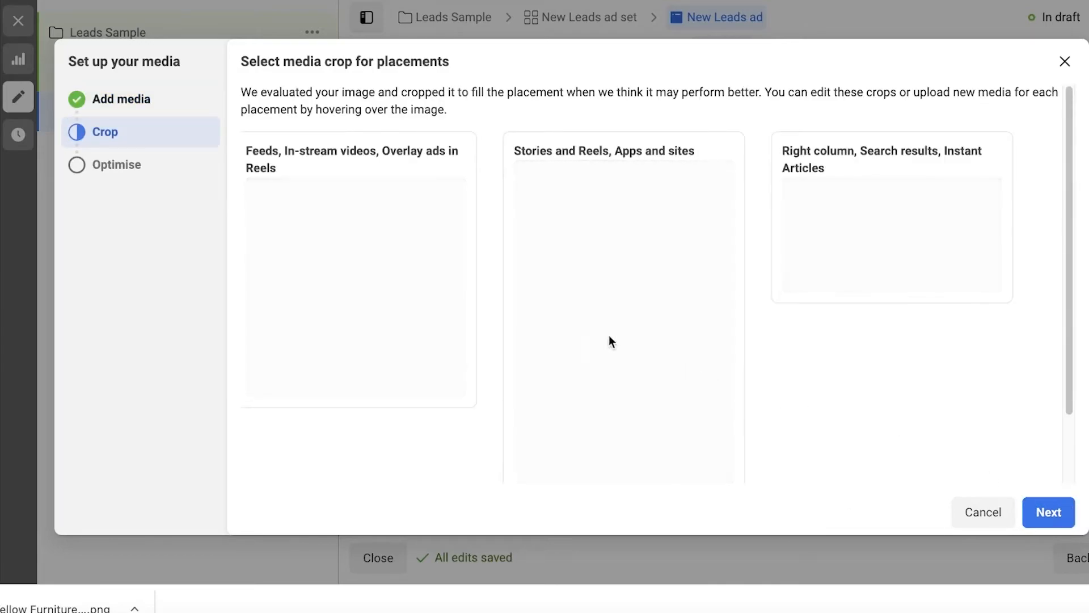
Set the Feeds, In-stream videos and Overlay ads in Reels crop to Original and review the crops for all placements
{"action": "scroll", "coordinate": [579, 204], "scroll_direction": "down", "scroll_amount": 1}
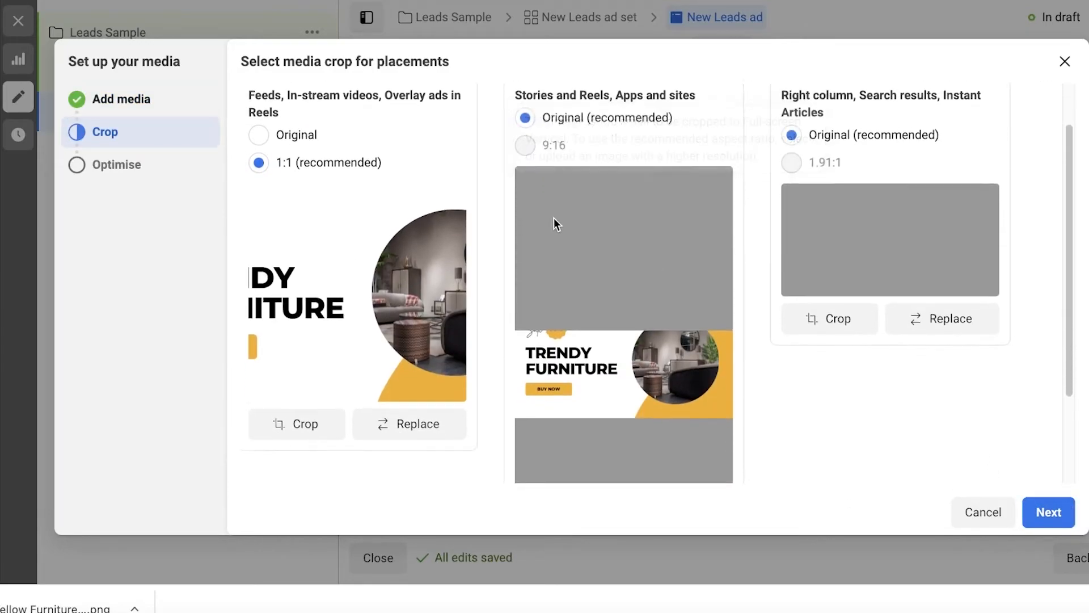
{"action": "left_click", "coordinate": [294, 136]}
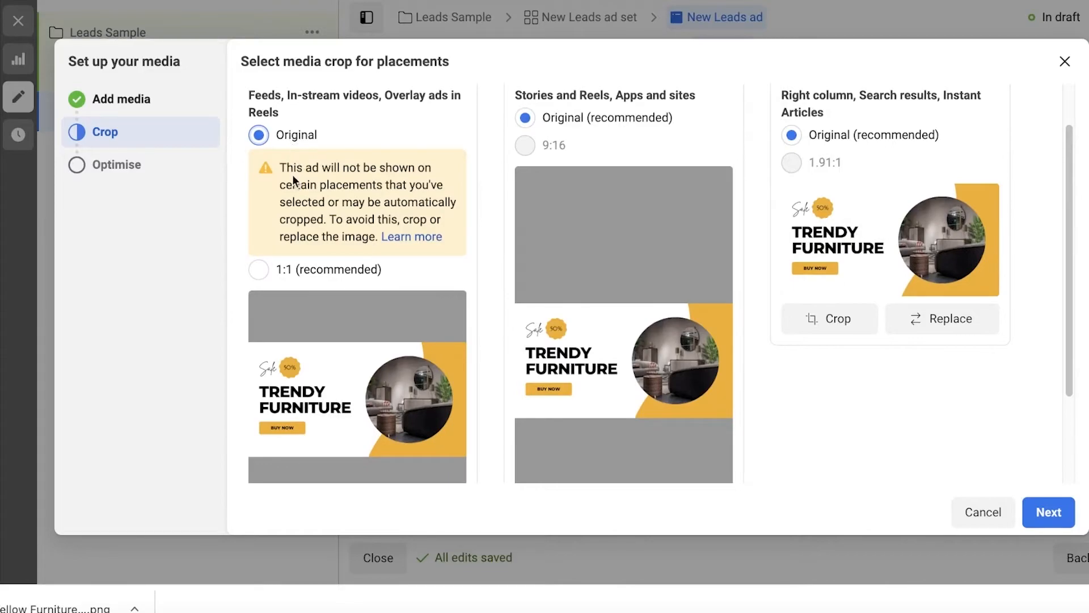
{"action": "scroll", "coordinate": [532, 152], "scroll_direction": "down", "scroll_amount": 1}
{"action": "scroll", "coordinate": [532, 164], "scroll_direction": "up", "scroll_amount": 2}
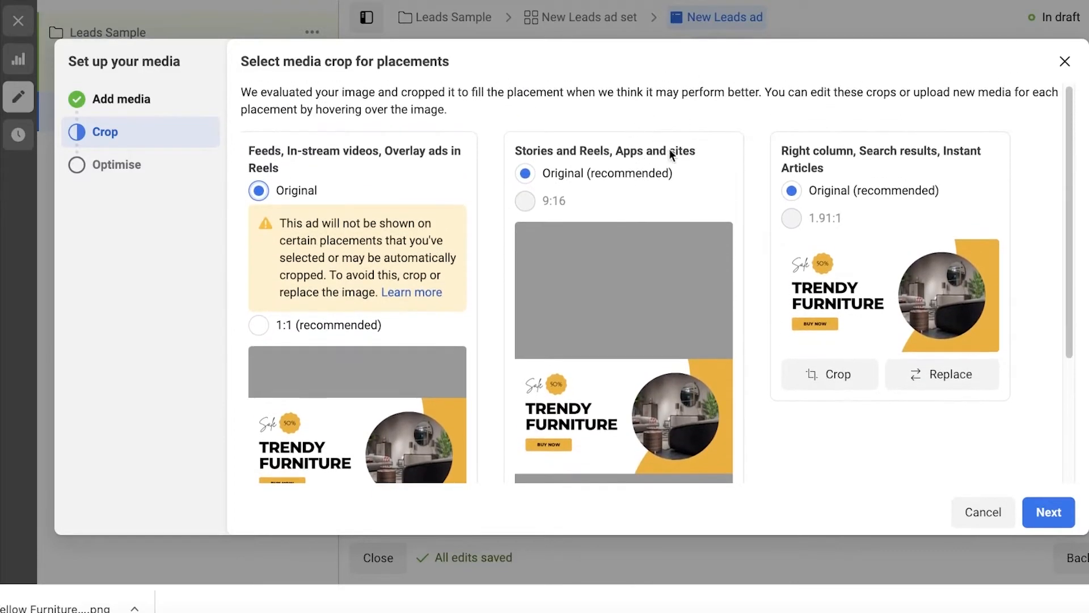
{"action": "scroll", "coordinate": [778, 216], "scroll_direction": "down", "scroll_amount": 3}
{"action": "scroll", "coordinate": [778, 216], "scroll_direction": "up", "scroll_amount": 3}
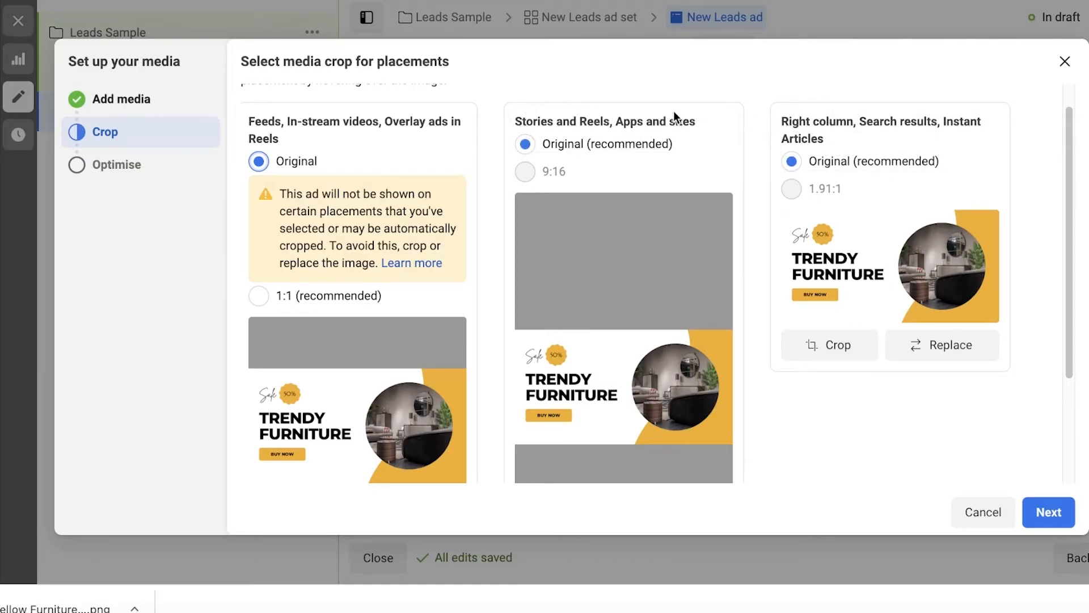
{"action": "scroll", "coordinate": [706, 227], "scroll_direction": "down", "scroll_amount": 2}
{"action": "scroll", "coordinate": [492, 176], "scroll_direction": "up", "scroll_amount": 3}
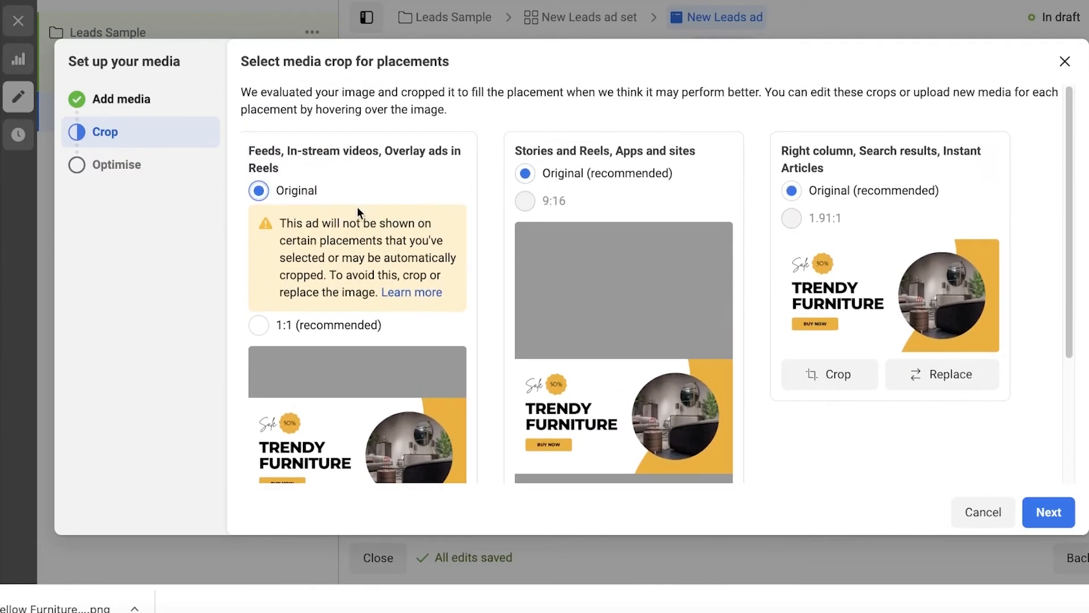
Try the recommended 1:1 crop for the feeds placements and restore the Original crop
{"action": "left_click", "coordinate": [260, 325]}
{"action": "scroll", "coordinate": [341, 238], "scroll_direction": "down", "scroll_amount": 1}
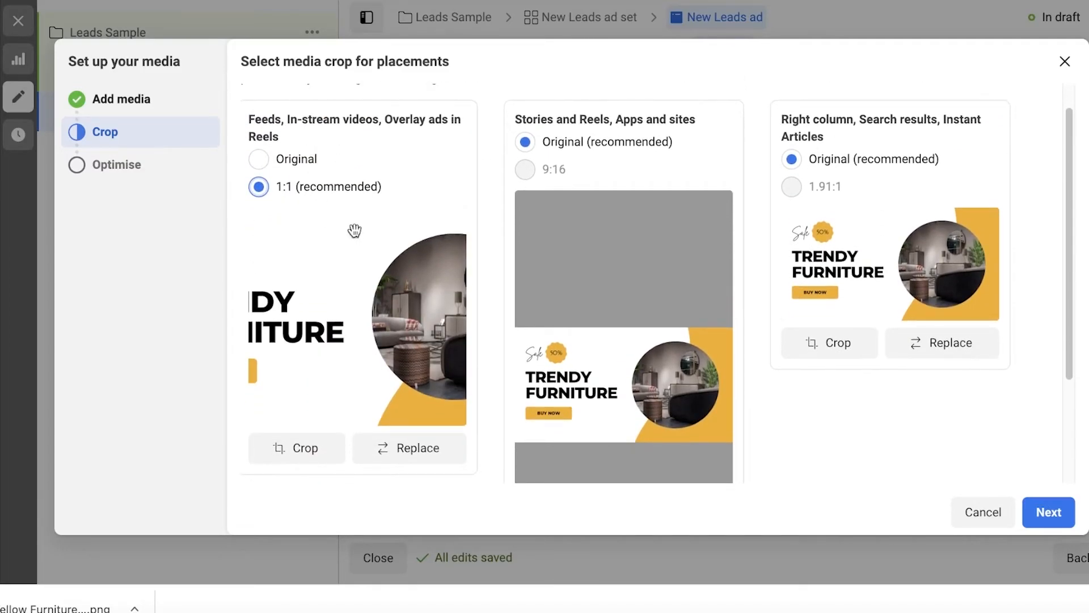
{"action": "left_click", "coordinate": [305, 164]}
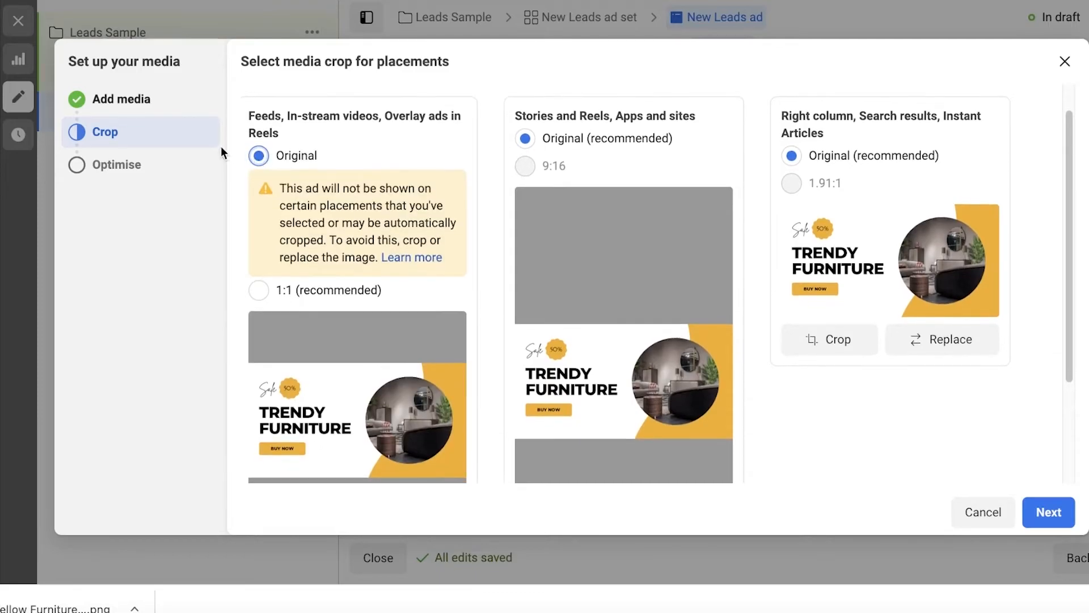
{"action": "left_click", "coordinate": [122, 107]}
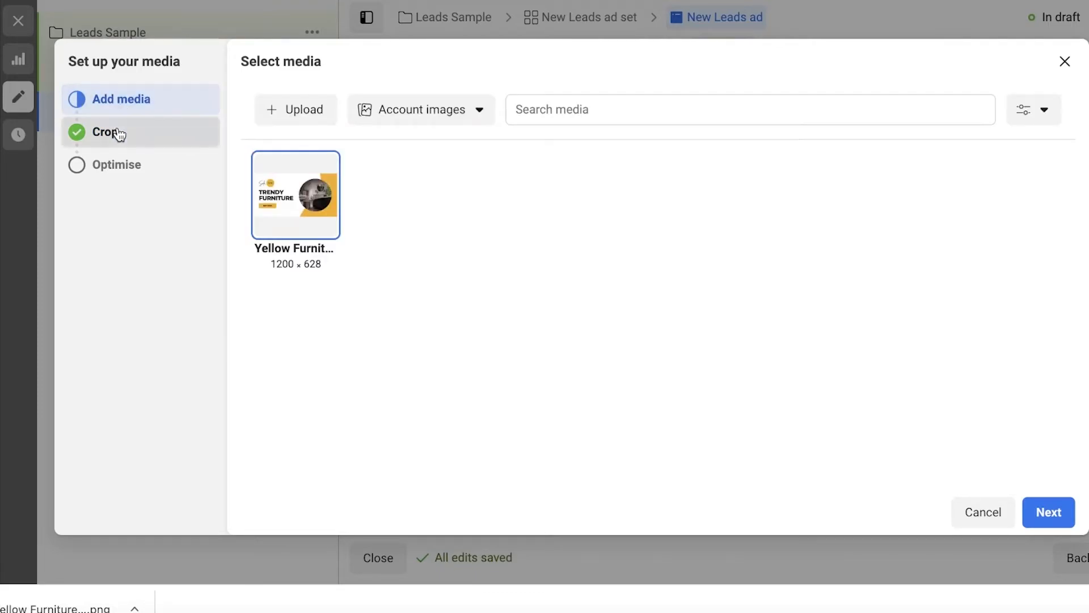
{"action": "left_click", "coordinate": [120, 133]}
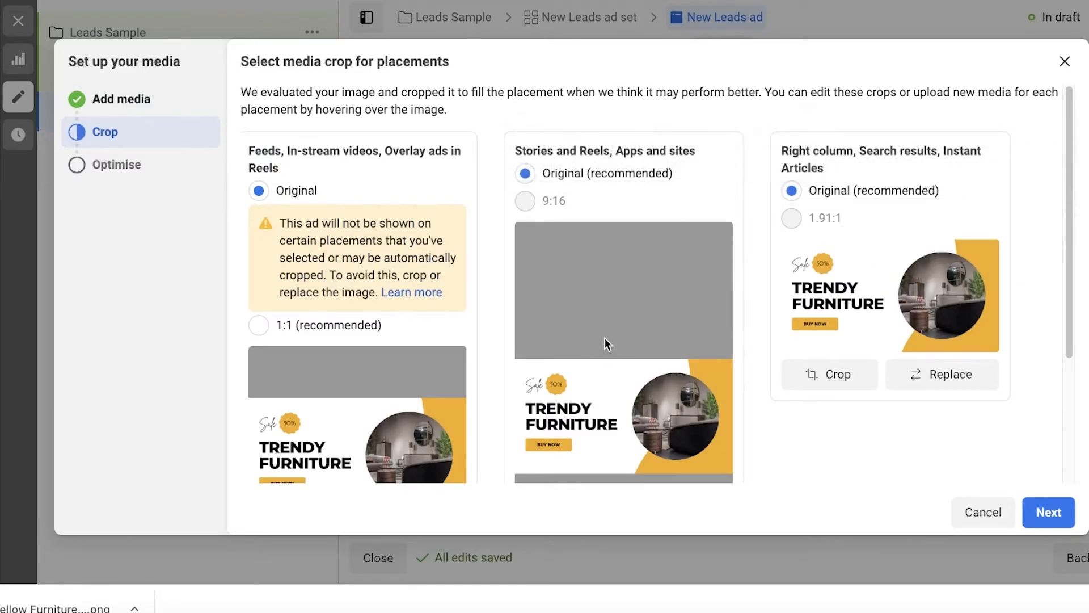
Accept the placement crops, review the media enhancement examples and finish the media setup
{"action": "mouse_move", "coordinate": [588, 212]}
{"action": "scroll", "coordinate": [759, 295], "scroll_direction": "down", "scroll_amount": 3}
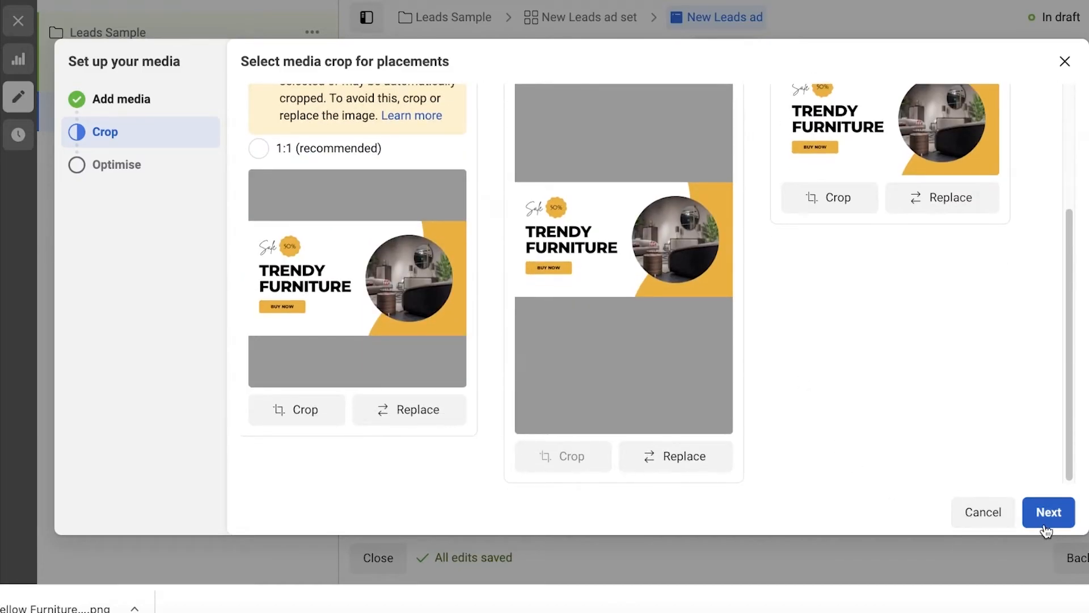
{"action": "left_click", "coordinate": [1046, 512]}
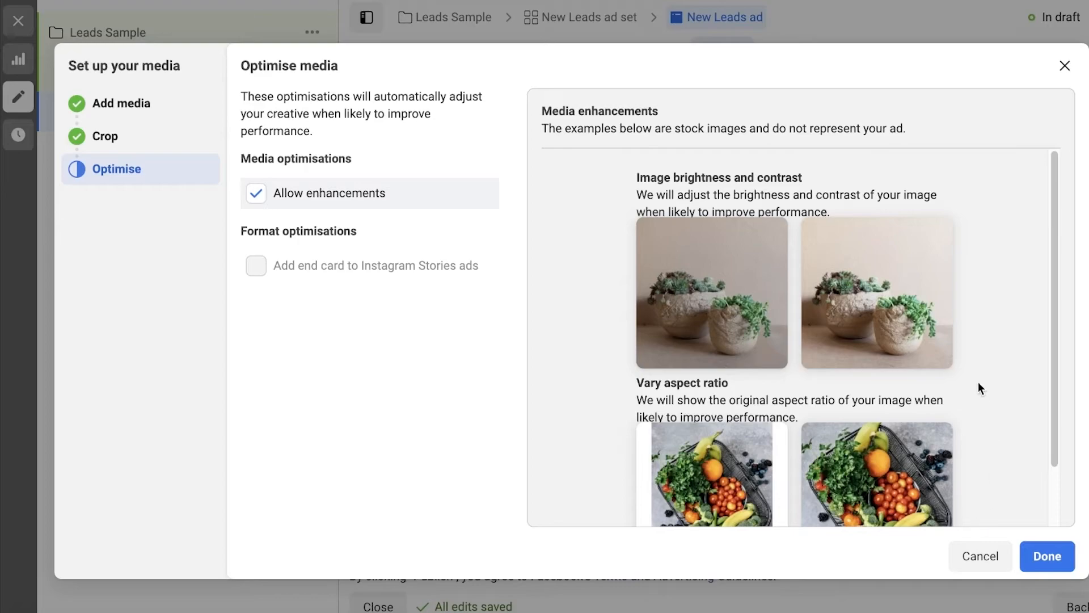
{"action": "scroll", "coordinate": [990, 420], "scroll_direction": "down", "scroll_amount": 2}
{"action": "scroll", "coordinate": [915, 291], "scroll_direction": "up", "scroll_amount": 2}
{"action": "scroll", "coordinate": [851, 318], "scroll_direction": "down", "scroll_amount": 2}
{"action": "scroll", "coordinate": [896, 339], "scroll_direction": "up", "scroll_amount": 2}
{"action": "left_click", "coordinate": [1047, 556]}
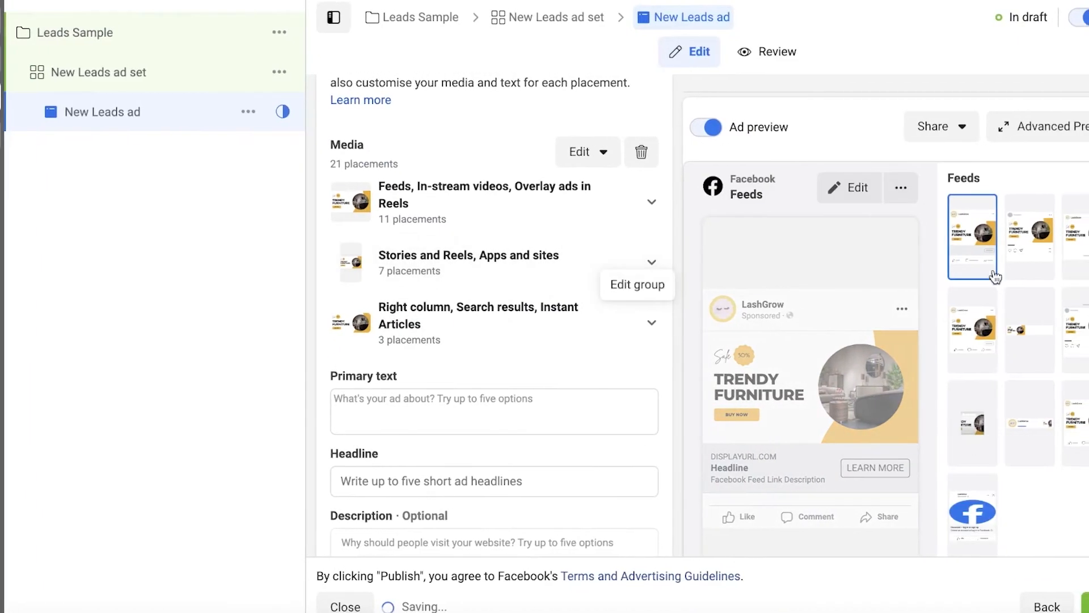
Preview the ad in several feed placements, including Instagram feed, Facebook Marketplace and Facebook groups, and return to the Facebook feed preview
{"action": "left_click", "coordinate": [961, 323]}
{"action": "left_click", "coordinate": [981, 241]}
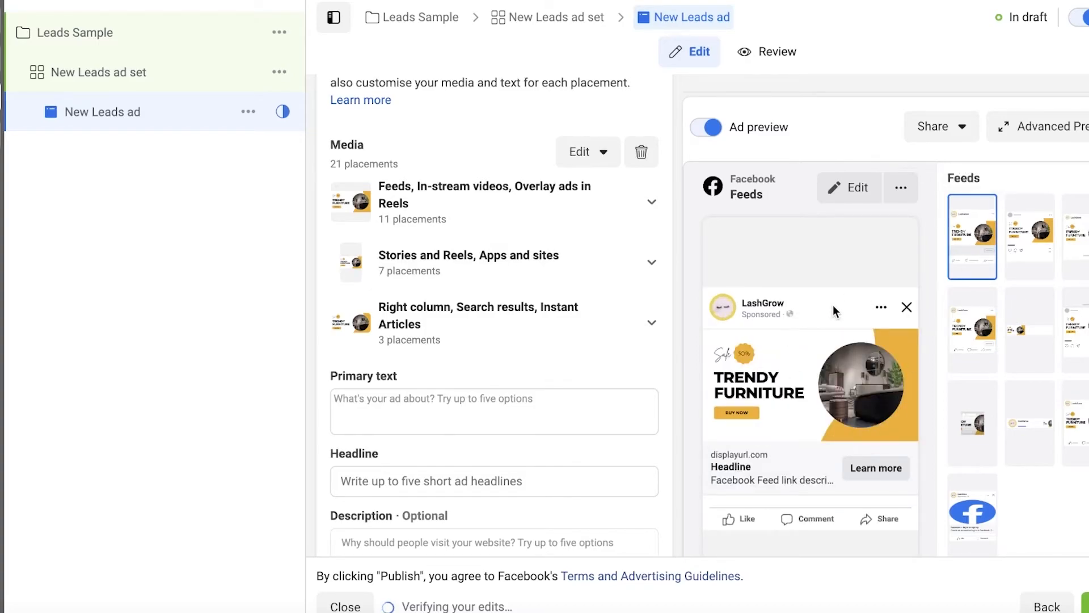
{"action": "left_click", "coordinate": [1028, 227]}
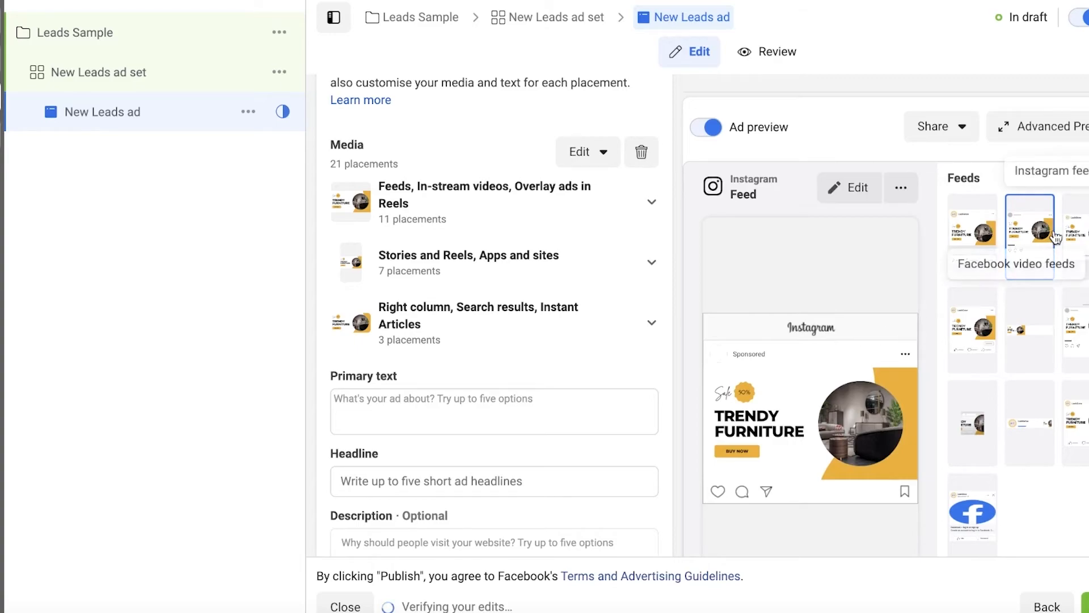
{"action": "left_click", "coordinate": [1077, 232]}
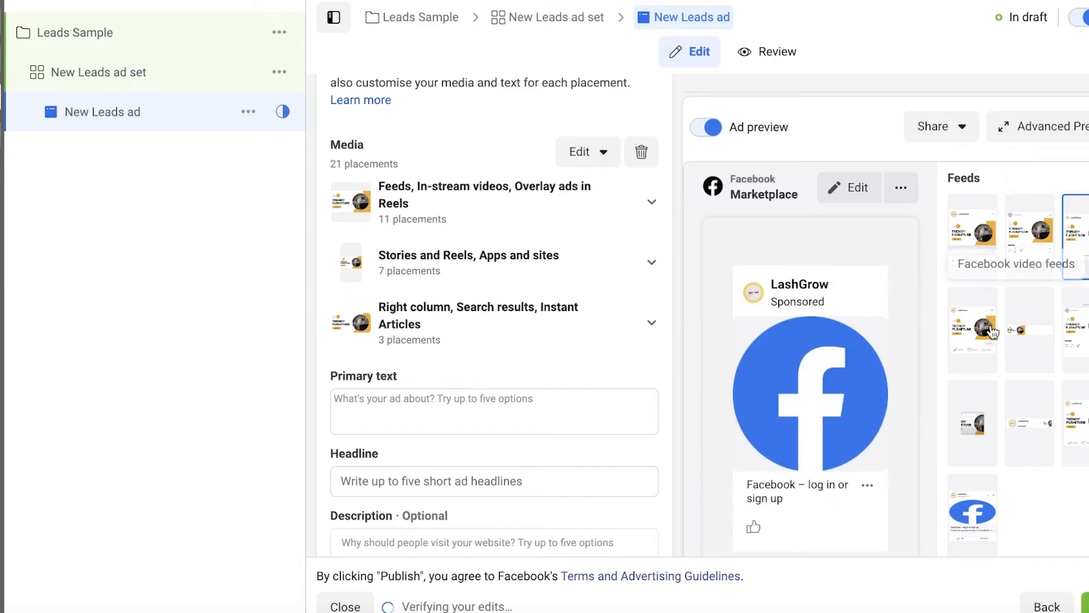
{"action": "left_click", "coordinate": [1030, 329]}
{"action": "left_click", "coordinate": [1060, 338]}
{"action": "left_click", "coordinate": [1030, 329]}
{"action": "left_click", "coordinate": [1074, 423]}
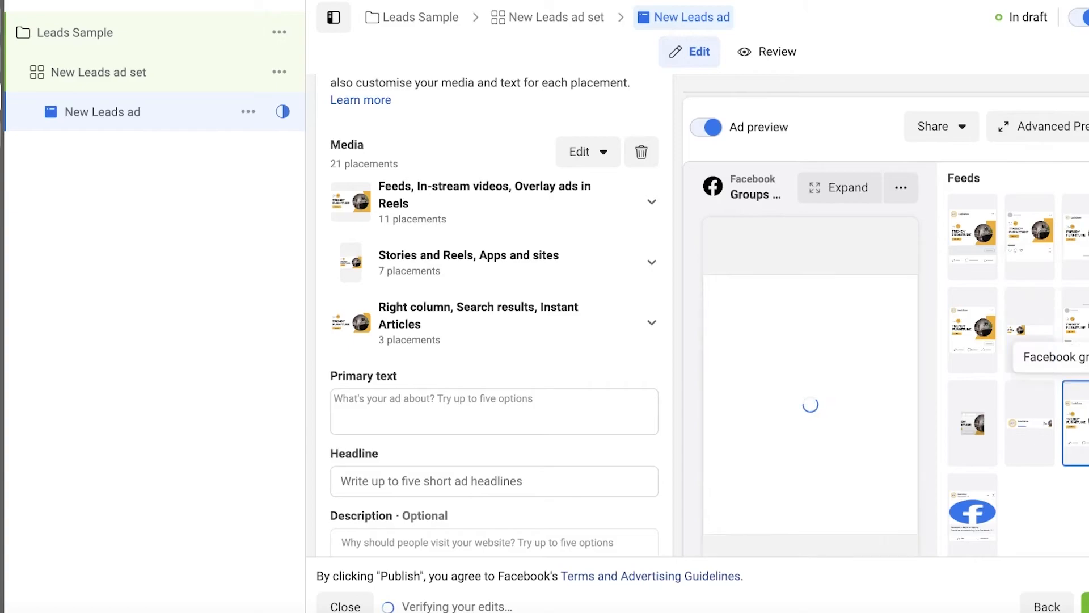
{"action": "left_click", "coordinate": [970, 233]}
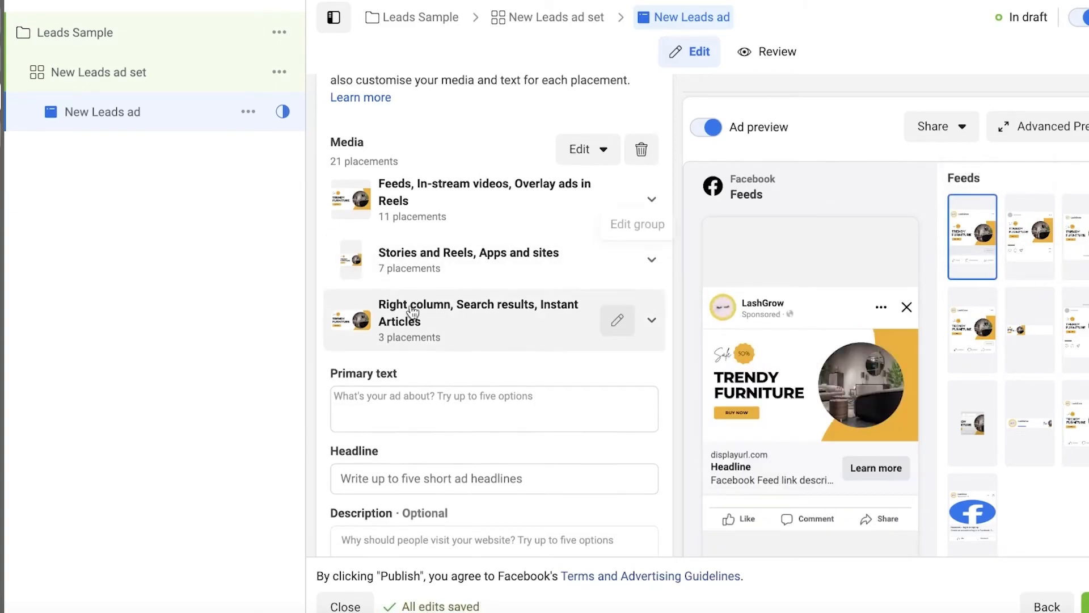
Enter the primary text "Grow your Lashes with our serums!" and the headline "Formulated with care"
{"action": "scroll", "coordinate": [443, 301], "scroll_direction": "down", "scroll_amount": 1}
{"action": "left_click", "coordinate": [401, 393]}
{"action": "scroll", "coordinate": [391, 371], "scroll_direction": "down", "scroll_amount": 4}
{"action": "scroll", "coordinate": [389, 369], "scroll_direction": "down", "scroll_amount": 6}
{"action": "scroll", "coordinate": [391, 363], "scroll_direction": "up", "scroll_amount": 9}
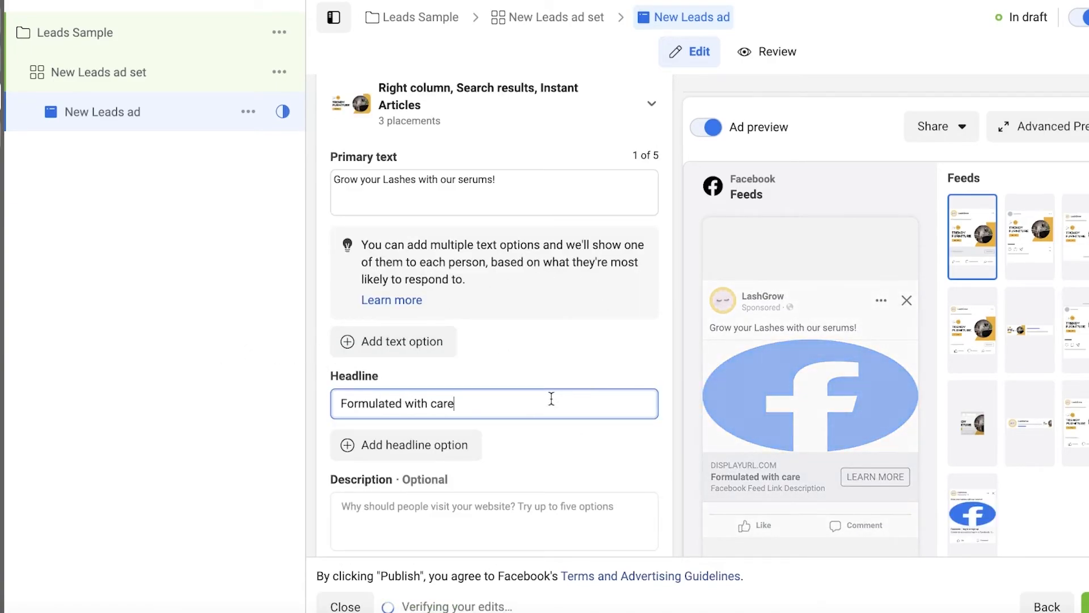
Examine the available call to action options for the ad and close the list without changing the selection
{"action": "scroll", "coordinate": [847, 344], "scroll_direction": "down", "scroll_amount": 5}
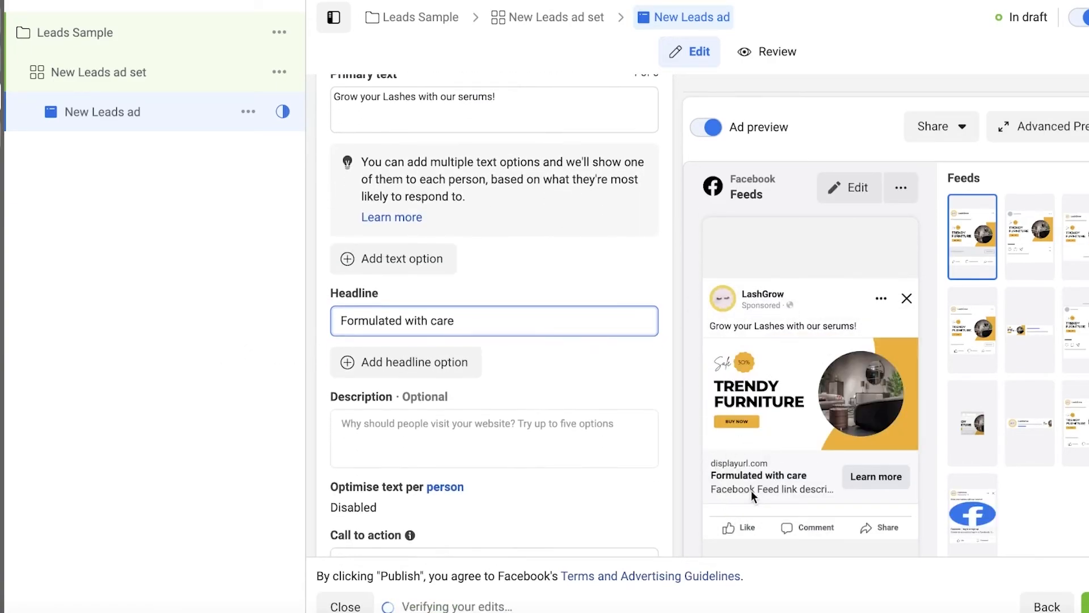
{"action": "left_click", "coordinate": [556, 366]}
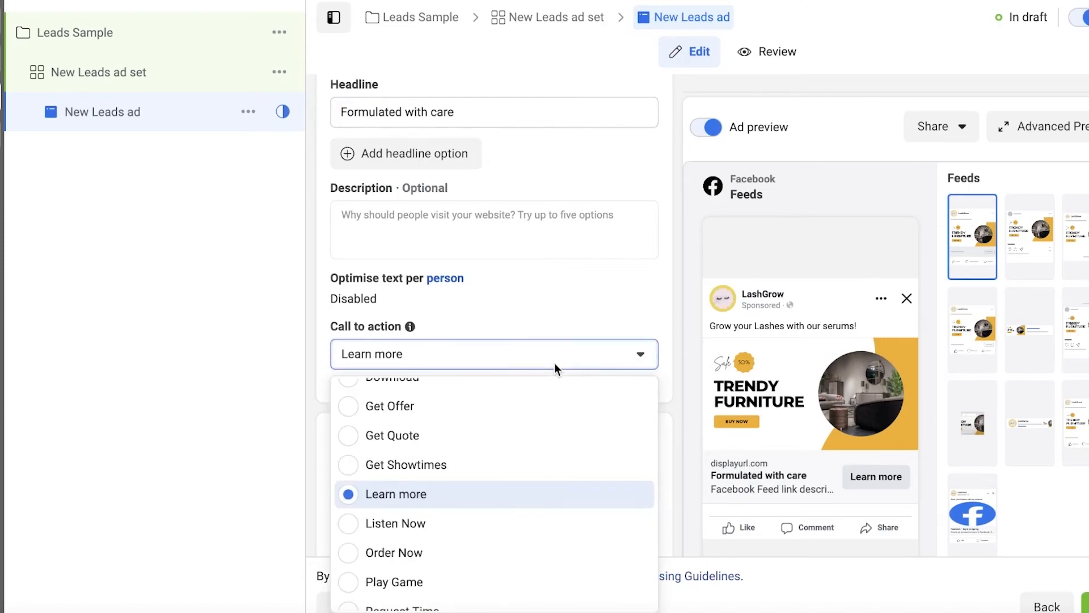
{"action": "left_click", "coordinate": [137, 392]}
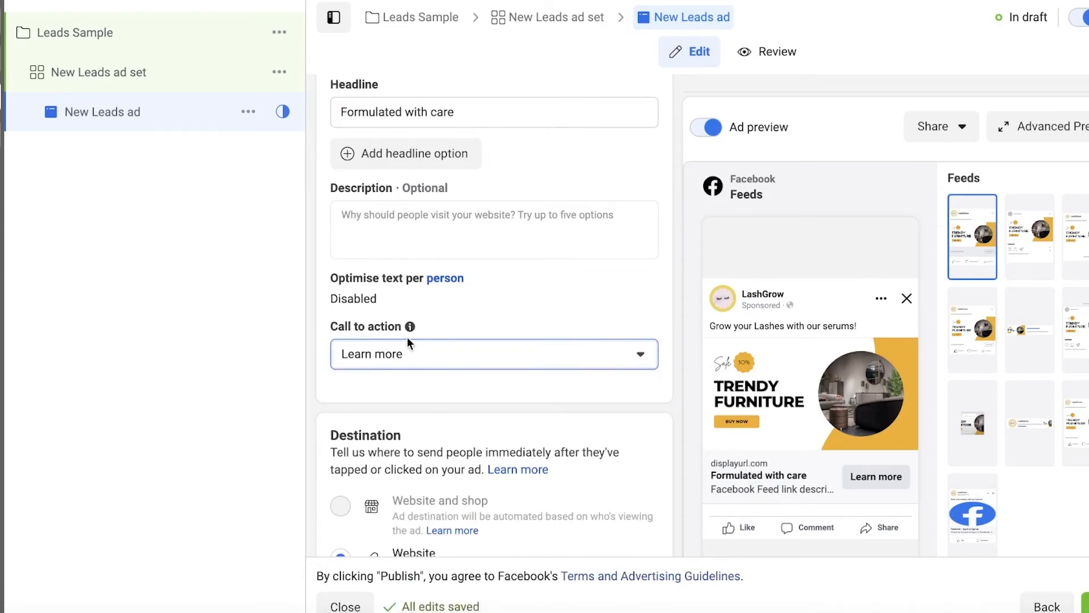
{"action": "left_click", "coordinate": [403, 355]}
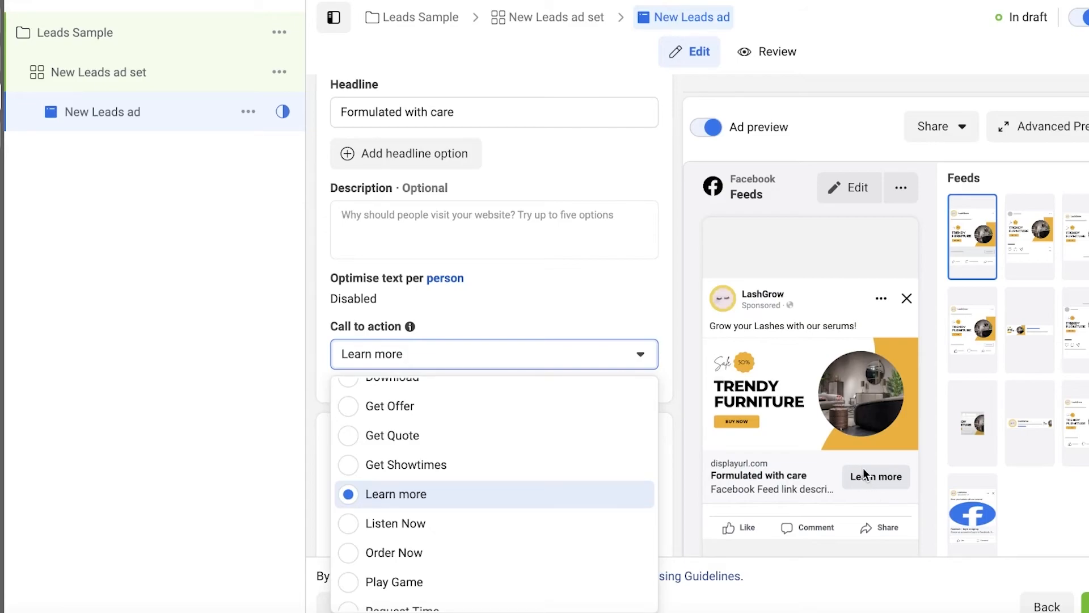
{"action": "scroll", "coordinate": [416, 443], "scroll_direction": "down", "scroll_amount": 3}
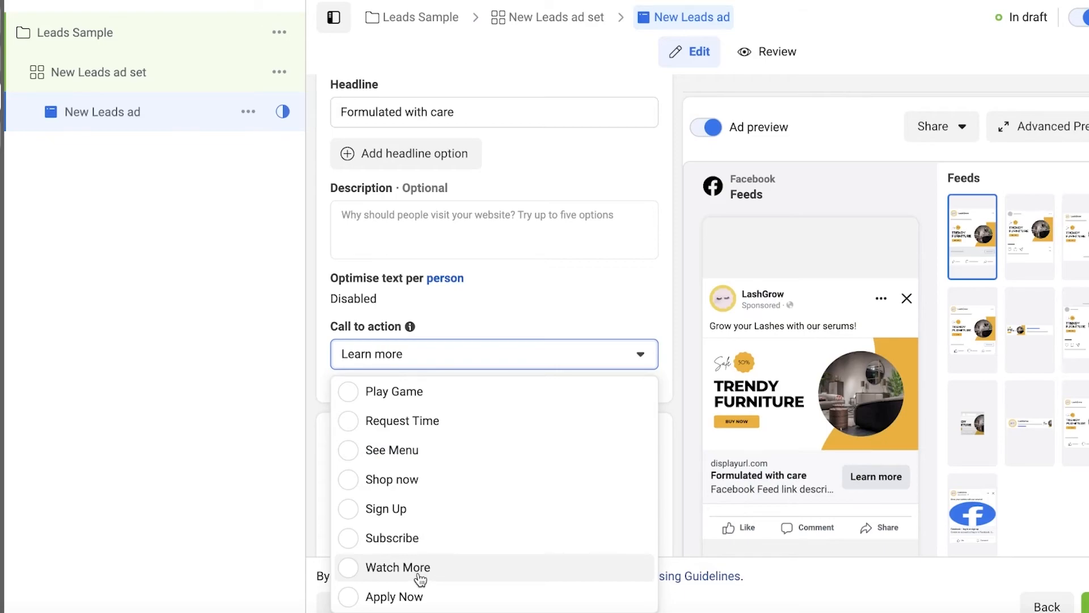
{"action": "scroll", "coordinate": [397, 510], "scroll_direction": "up", "scroll_amount": 5}
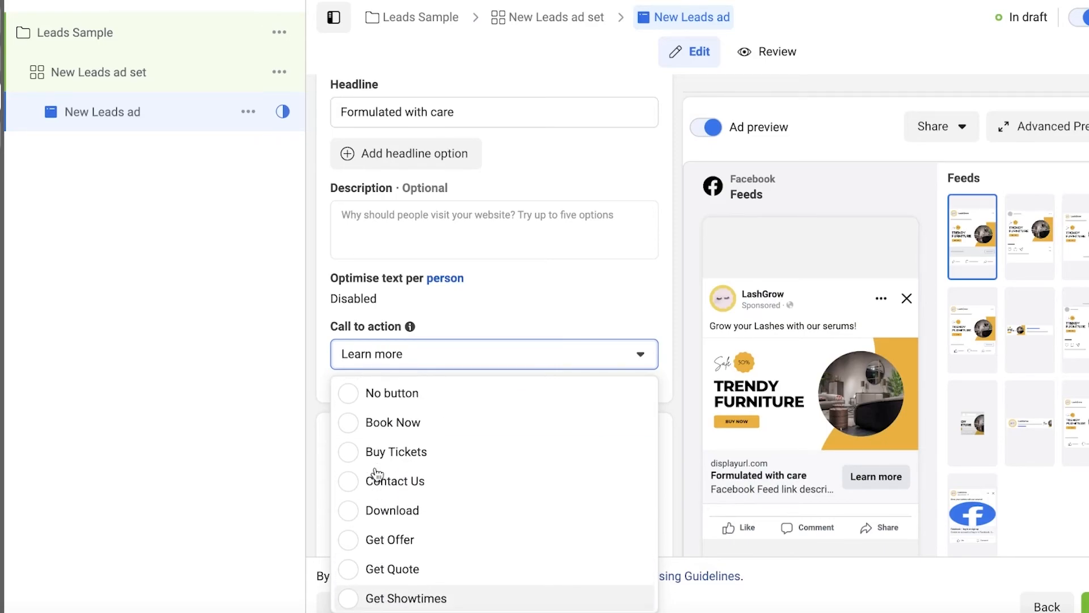
{"action": "scroll", "coordinate": [398, 454], "scroll_direction": "down", "scroll_amount": 1}
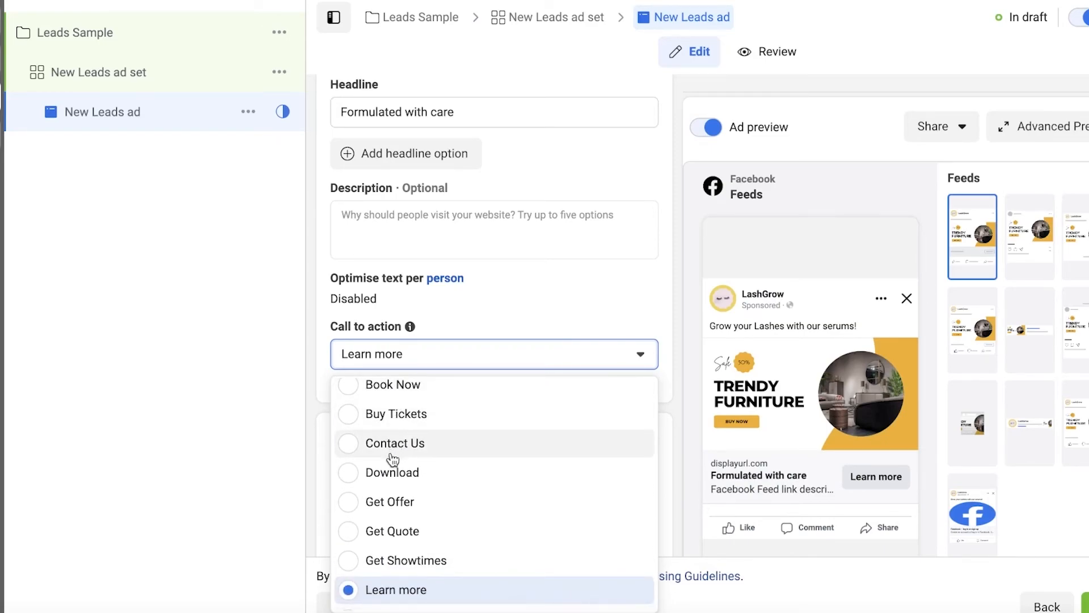
{"action": "scroll", "coordinate": [384, 477], "scroll_direction": "down", "scroll_amount": 1}
{"action": "scroll", "coordinate": [406, 559], "scroll_direction": "down", "scroll_amount": 4}
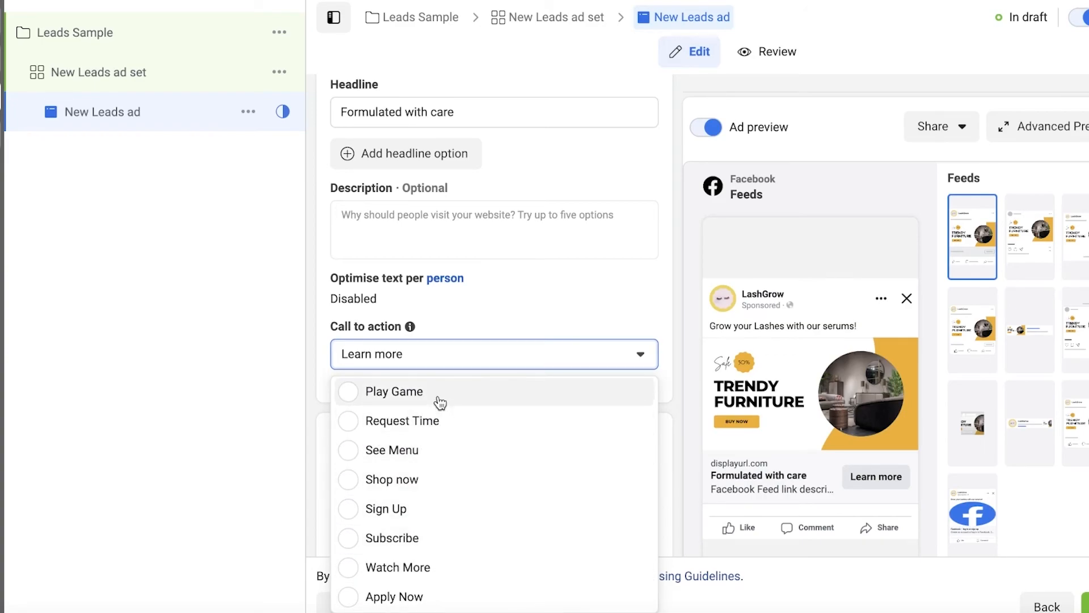
{"action": "left_click", "coordinate": [199, 473]}
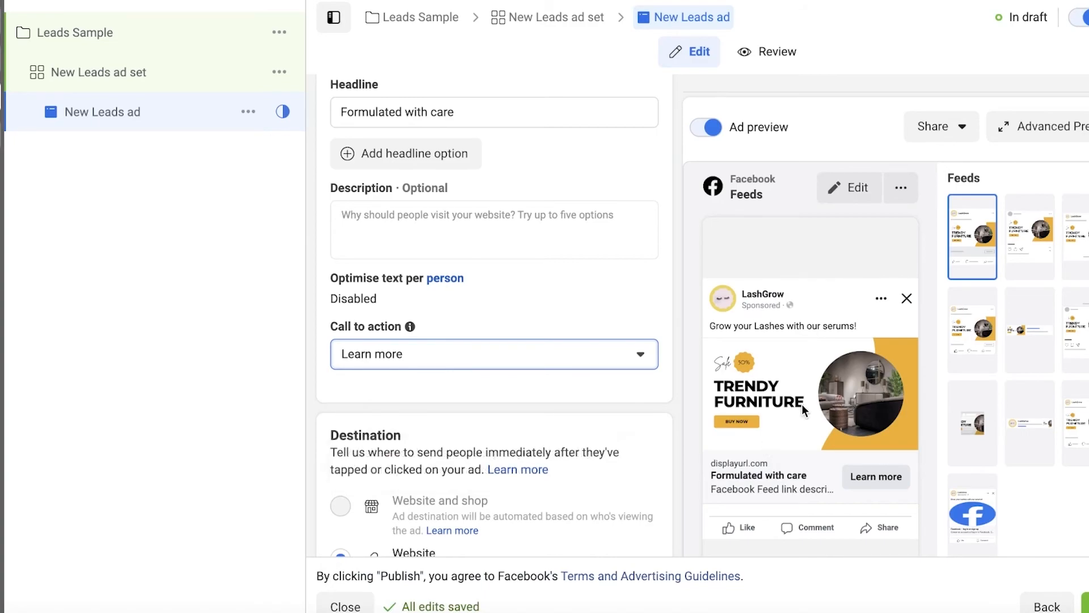
Select Website as the ad's destination and activate the Website URL field
{"action": "scroll", "coordinate": [792, 377], "scroll_direction": "down", "scroll_amount": 6}
{"action": "scroll", "coordinate": [792, 377], "scroll_direction": "up", "scroll_amount": 2}
{"action": "mouse_move", "coordinate": [355, 257]}
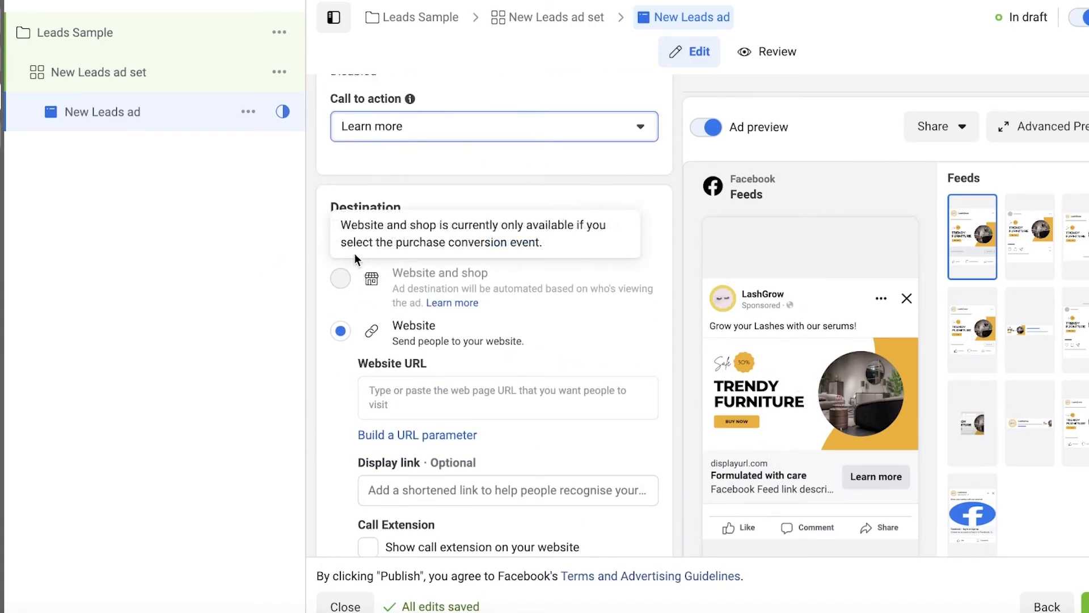
{"action": "left_click", "coordinate": [341, 333]}
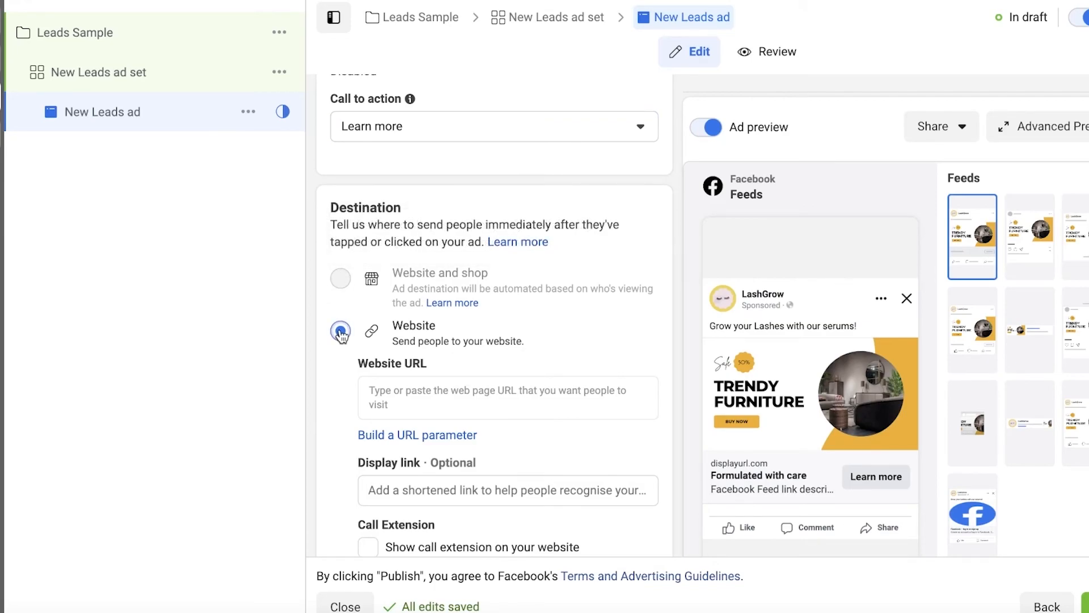
{"action": "left_click", "coordinate": [457, 404]}
Examine the ad's Languages and Tracking sections, close the open dialog, and look back over the identity, media and text settings
{"action": "scroll", "coordinate": [384, 363], "scroll_direction": "down", "scroll_amount": 3}
{"action": "scroll", "coordinate": [383, 293], "scroll_direction": "down", "scroll_amount": 6}
{"action": "scroll", "coordinate": [599, 278], "scroll_direction": "down", "scroll_amount": 2}
{"action": "scroll", "coordinate": [581, 253], "scroll_direction": "up", "scroll_amount": 1}
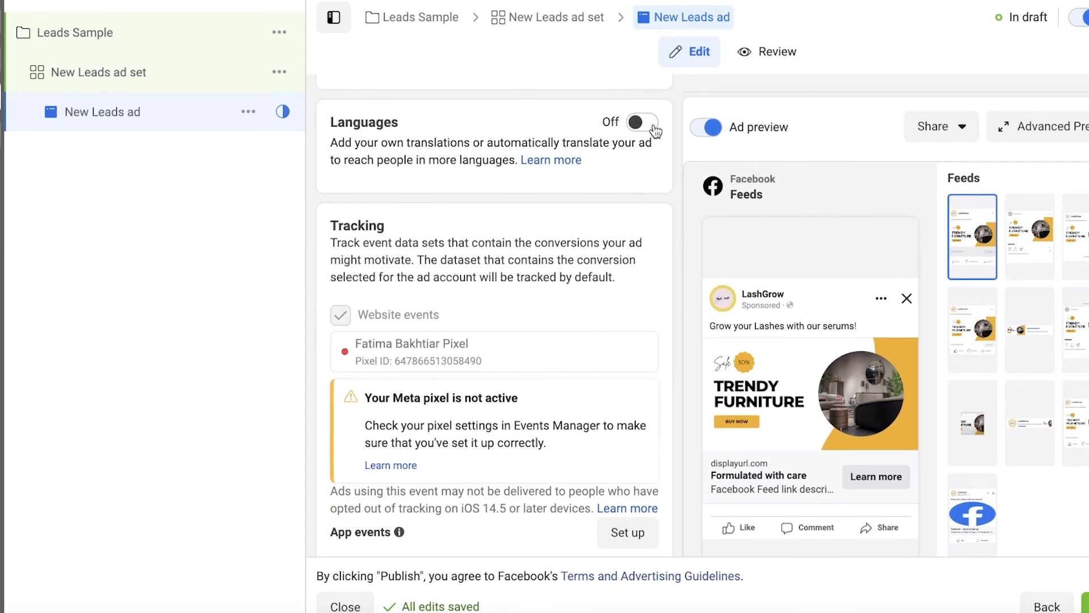
{"action": "scroll", "coordinate": [649, 140], "scroll_direction": "down", "scroll_amount": 3}
{"action": "scroll", "coordinate": [505, 411], "scroll_direction": "up", "scroll_amount": 1}
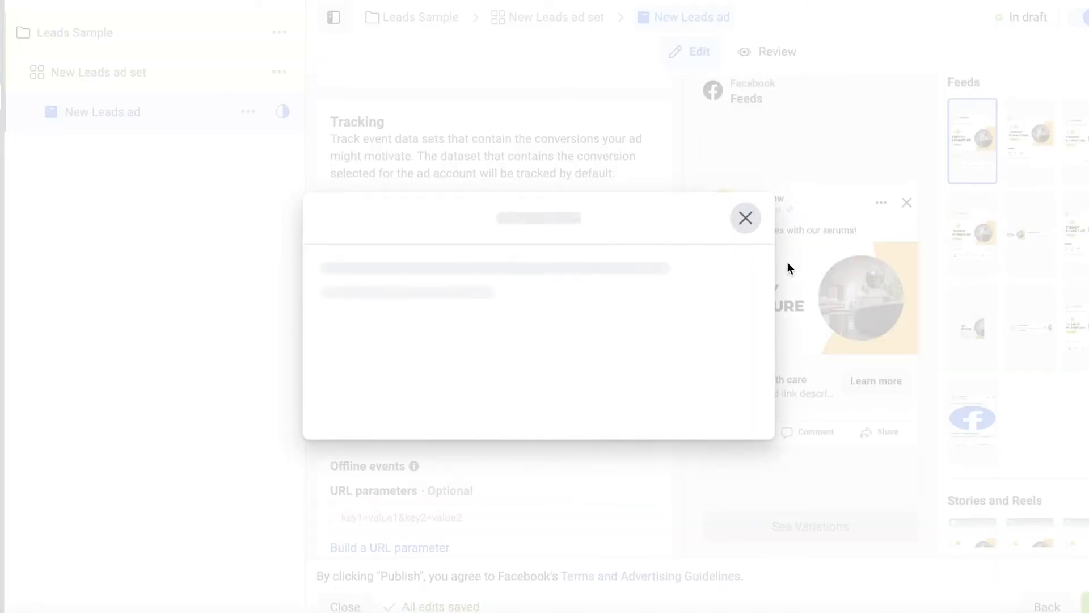
{"action": "left_click", "coordinate": [744, 215]}
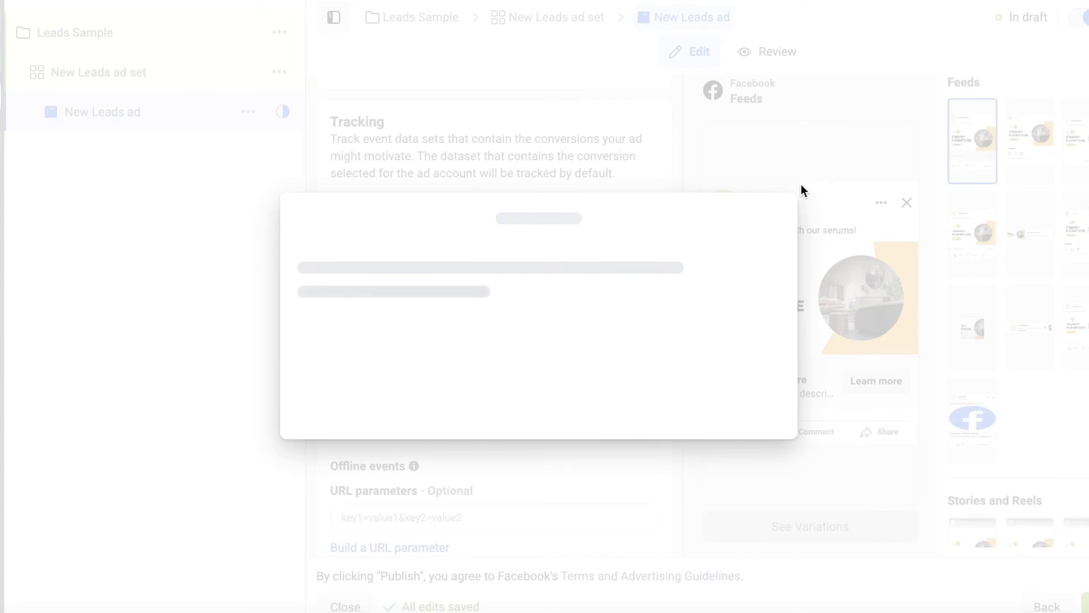
{"action": "left_click", "coordinate": [767, 173]}
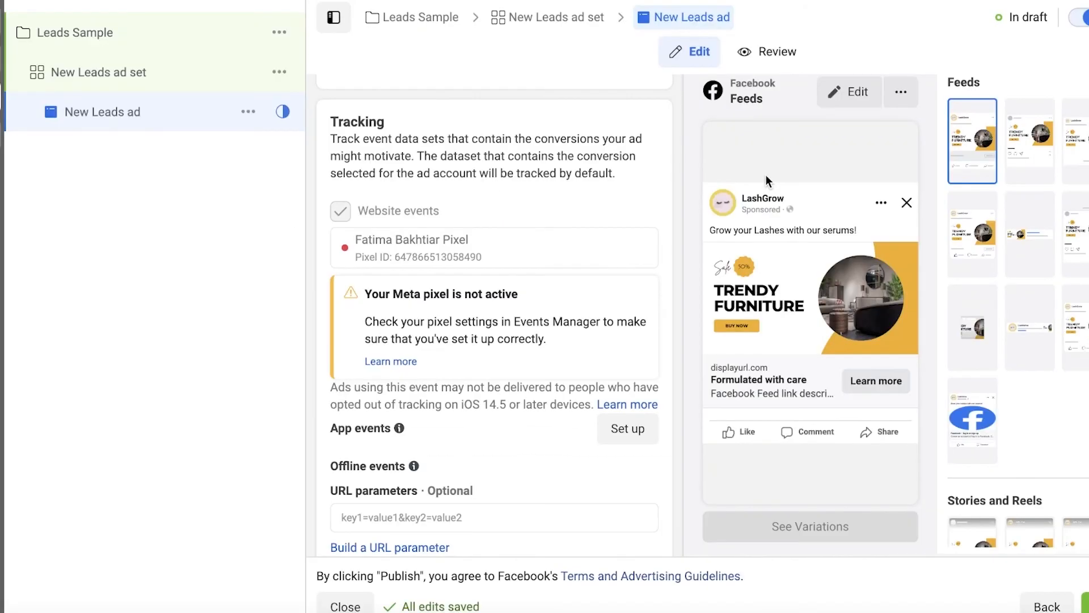
{"action": "scroll", "coordinate": [638, 263], "scroll_direction": "up", "scroll_amount": 15}
{"action": "scroll", "coordinate": [641, 267], "scroll_direction": "up", "scroll_amount": 10}
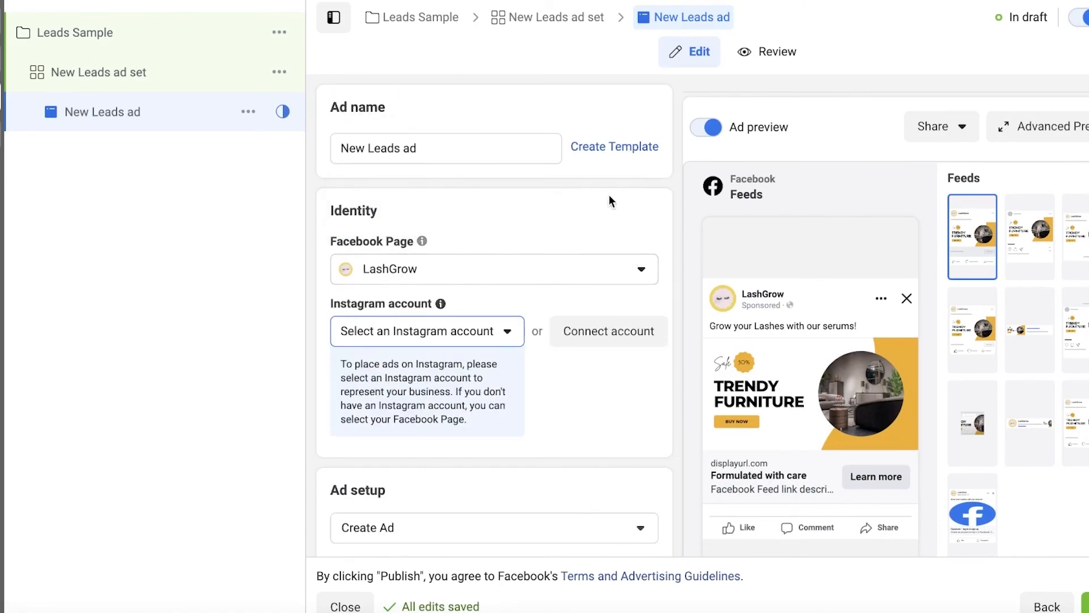
{"action": "scroll", "coordinate": [417, 190], "scroll_direction": "down", "scroll_amount": 10}
{"action": "scroll", "coordinate": [422, 202], "scroll_direction": "up", "scroll_amount": 1}
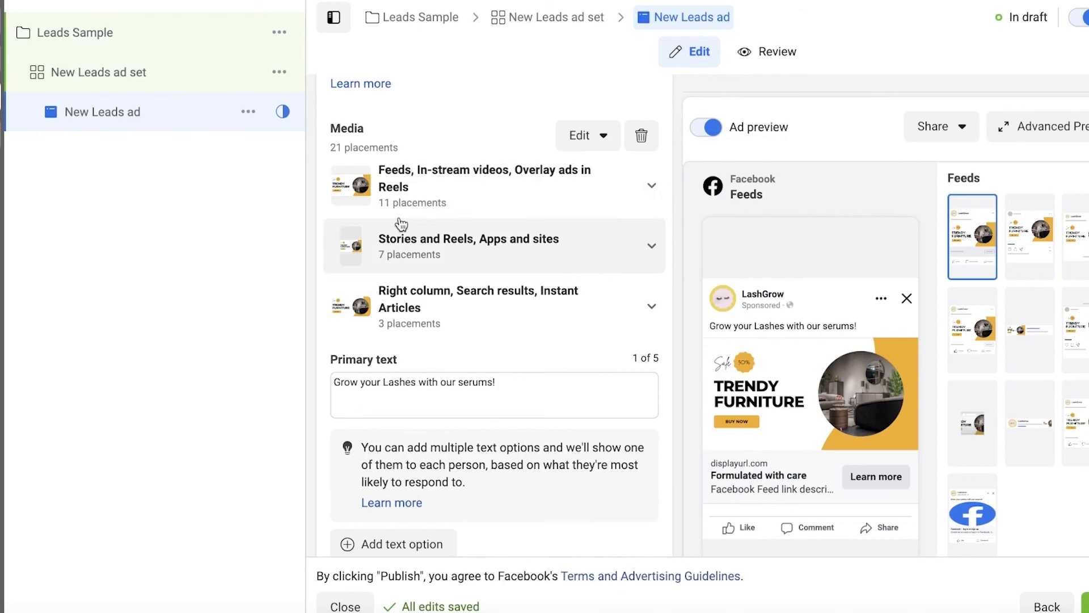